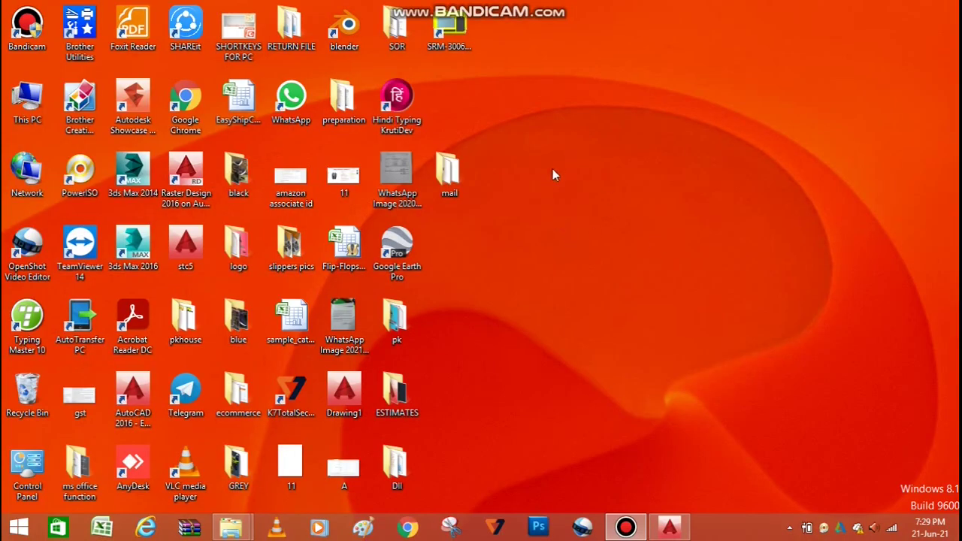
# Step: Refresh the desktop several times from its right-click menu
pyautogui.rightClick(577, 124)
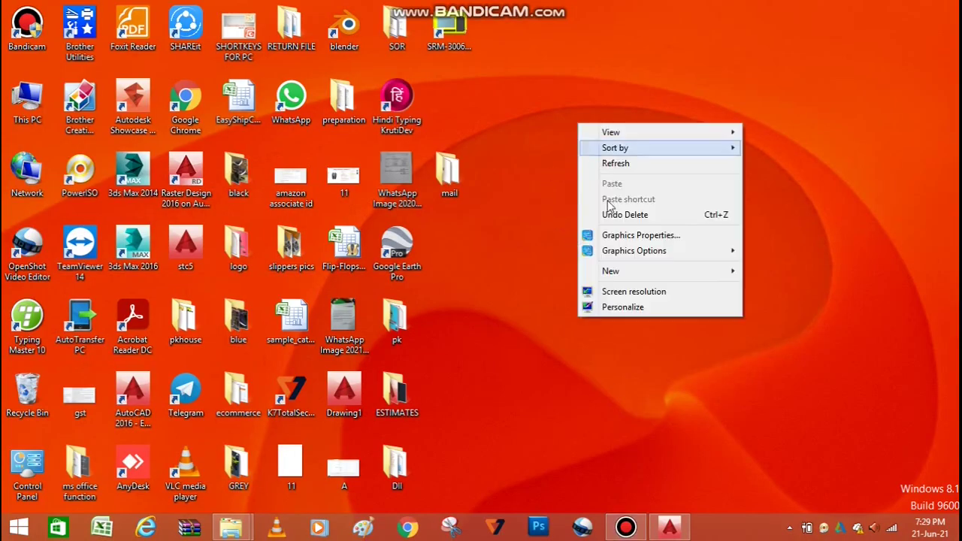
pyautogui.click(616, 162)
pyautogui.rightClick(537, 117)
pyautogui.click(547, 153)
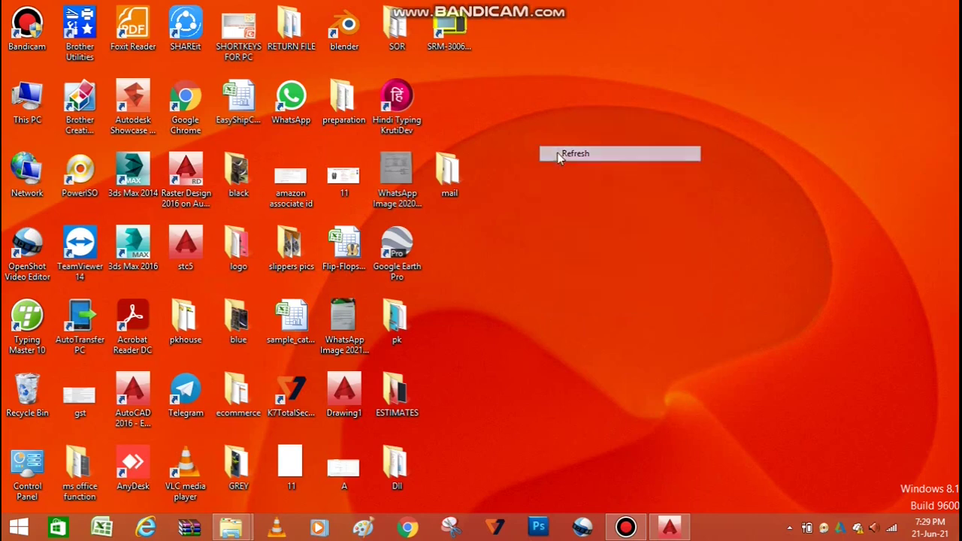
pyautogui.rightClick(529, 117)
pyautogui.click(548, 154)
pyautogui.rightClick(516, 118)
pyautogui.moveTo(549, 126)
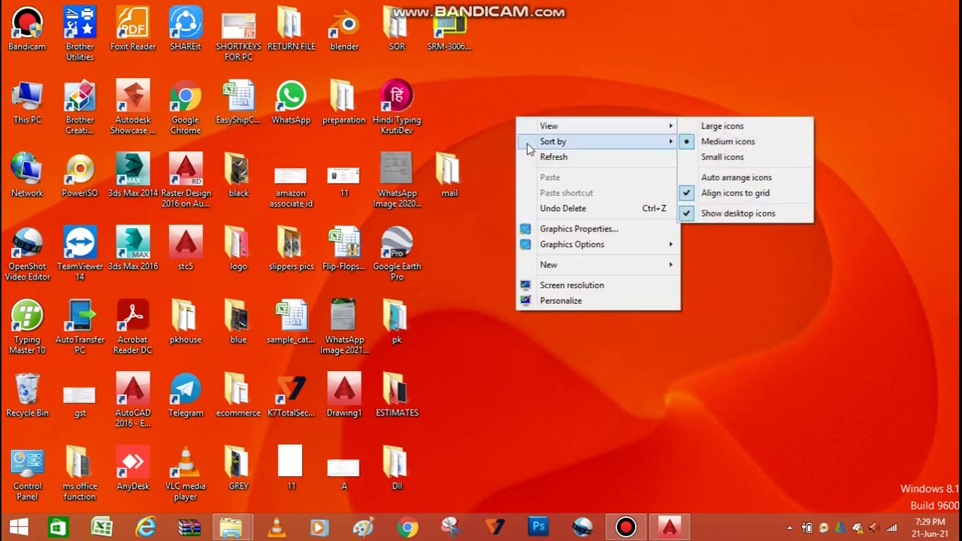
pyautogui.click(533, 156)
pyautogui.rightClick(514, 120)
pyautogui.click(536, 161)
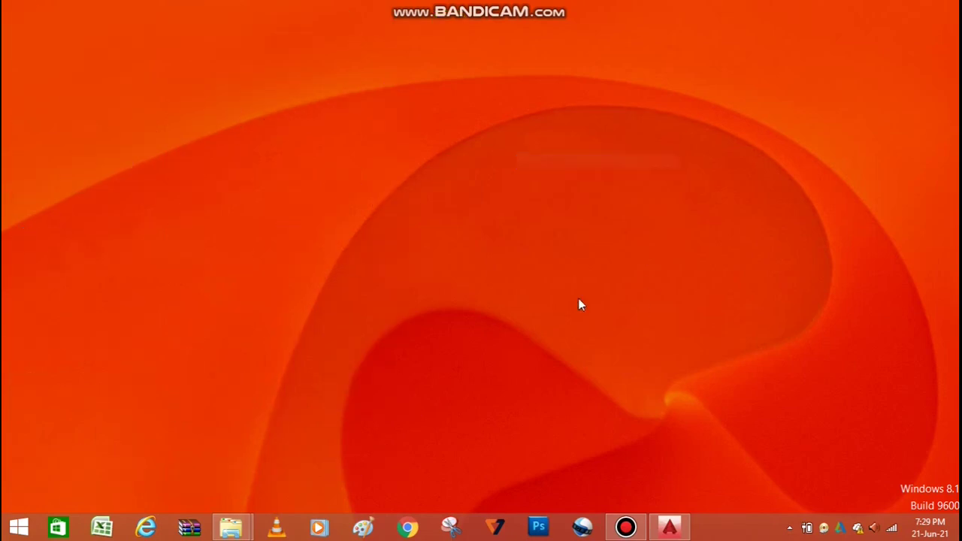
# Step: Restore the AutoCAD window and zoom over the cow-shed plans, elevations and site plan
pyautogui.click(668, 526)
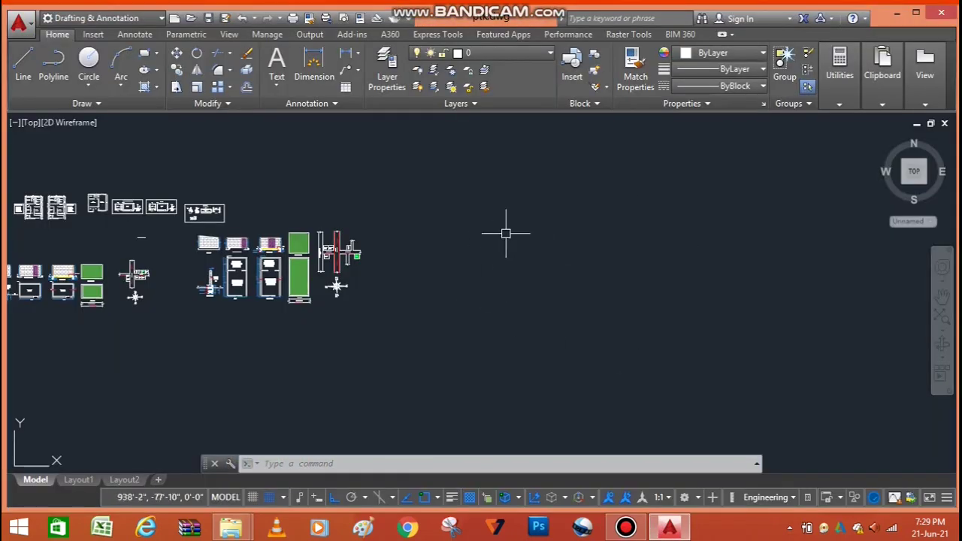
pyautogui.scroll(-2, 518, 256)
pyautogui.scroll(2, 526, 272)
pyautogui.scroll(4, 564, 263)
pyautogui.scroll(-4, 601, 258)
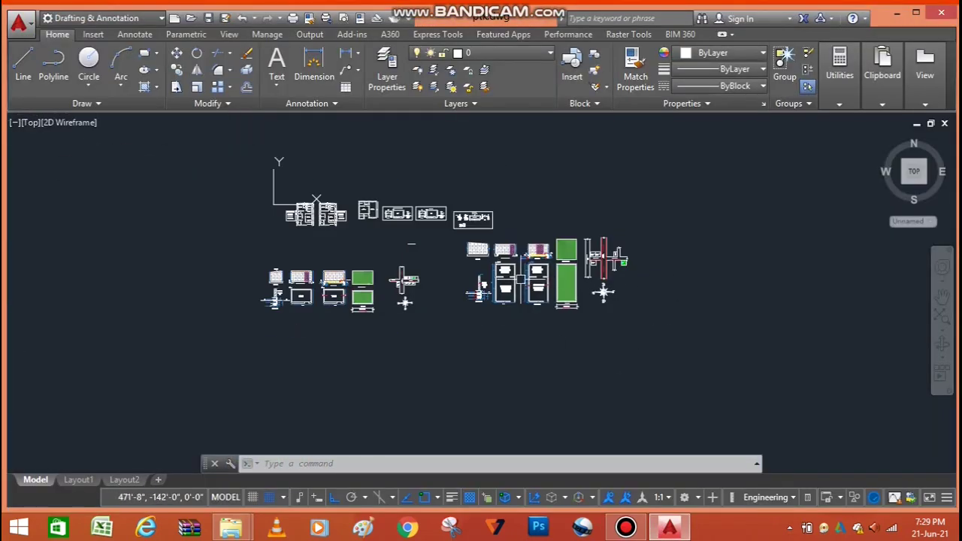
pyautogui.scroll(5, 496, 267)
pyautogui.scroll(-2, 443, 259)
pyautogui.scroll(2, 376, 252)
pyautogui.scroll(1, 347, 246)
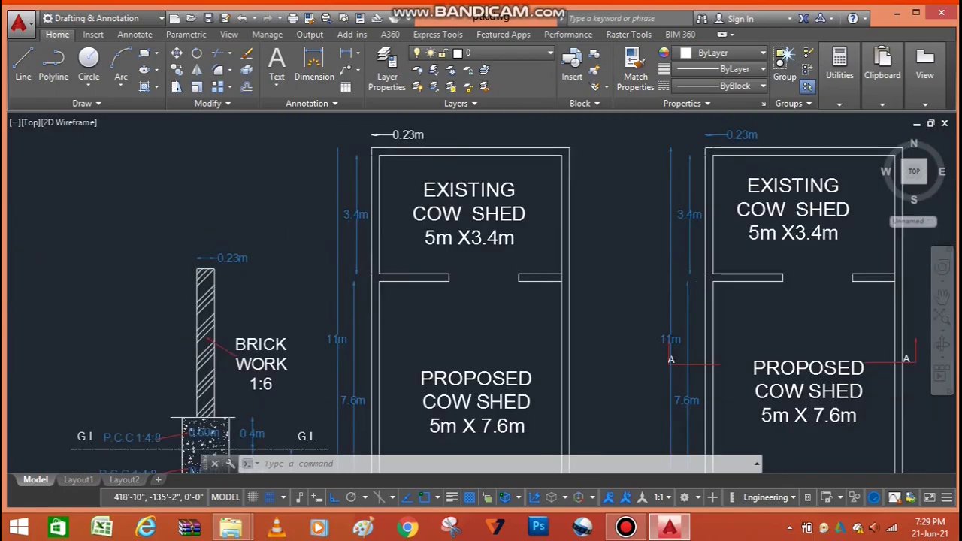
pyautogui.scroll(-3, 339, 281)
pyautogui.scroll(2, 339, 281)
pyautogui.scroll(-1, 465, 168)
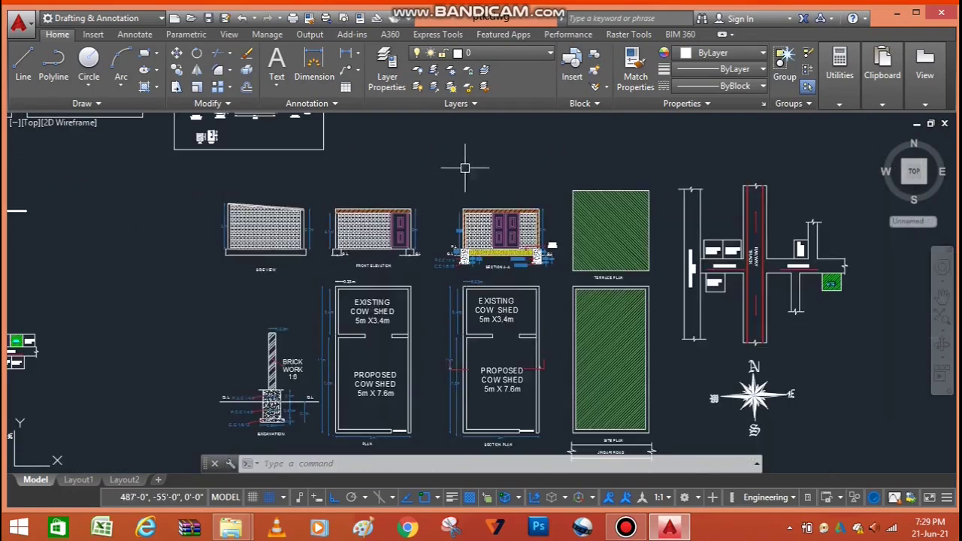
pyautogui.scroll(-4, 464, 169)
pyautogui.scroll(4, 443, 300)
pyautogui.scroll(4, 444, 316)
pyautogui.scroll(-7, 542, 317)
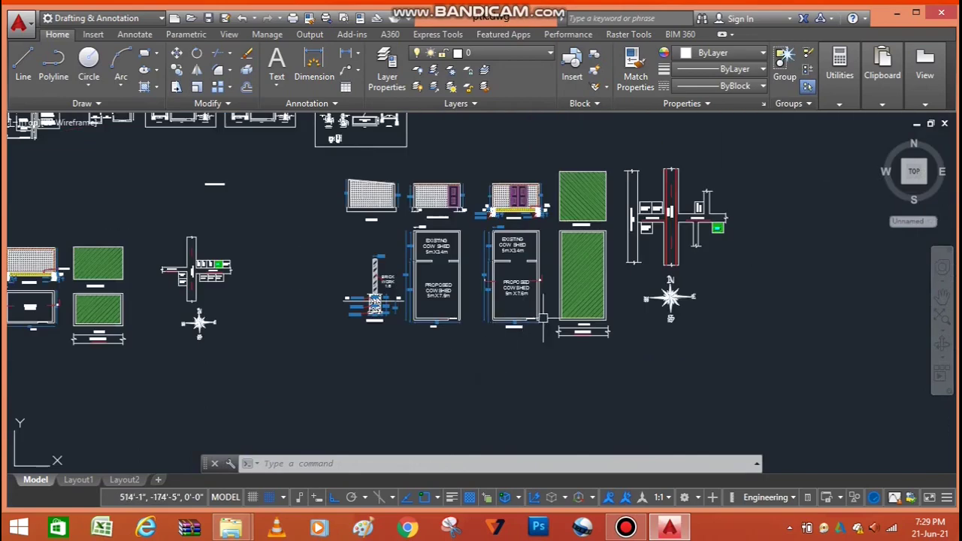
pyautogui.scroll(-2, 543, 317)
pyautogui.scroll(-2, 518, 278)
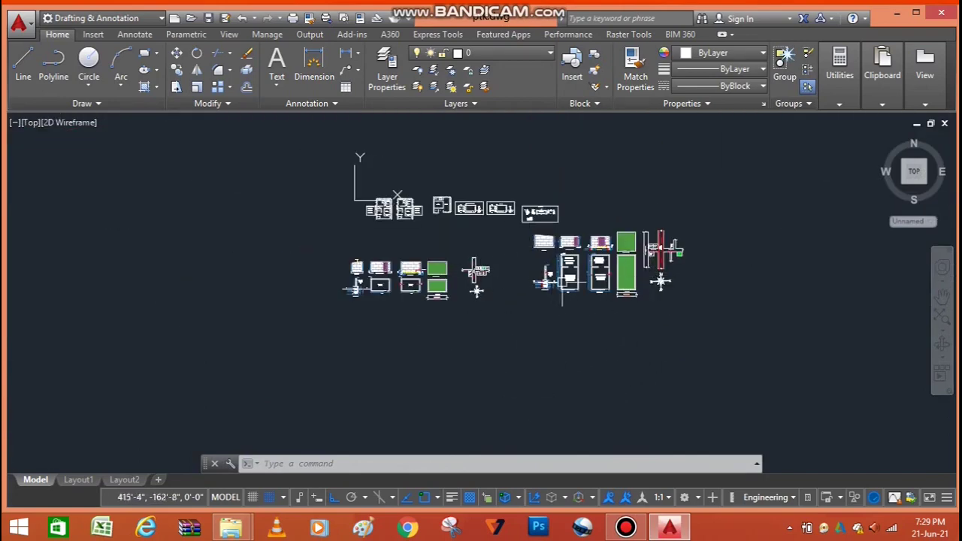
pyautogui.scroll(4, 226, 353)
pyautogui.scroll(-6, 333, 290)
pyautogui.scroll(3, 316, 270)
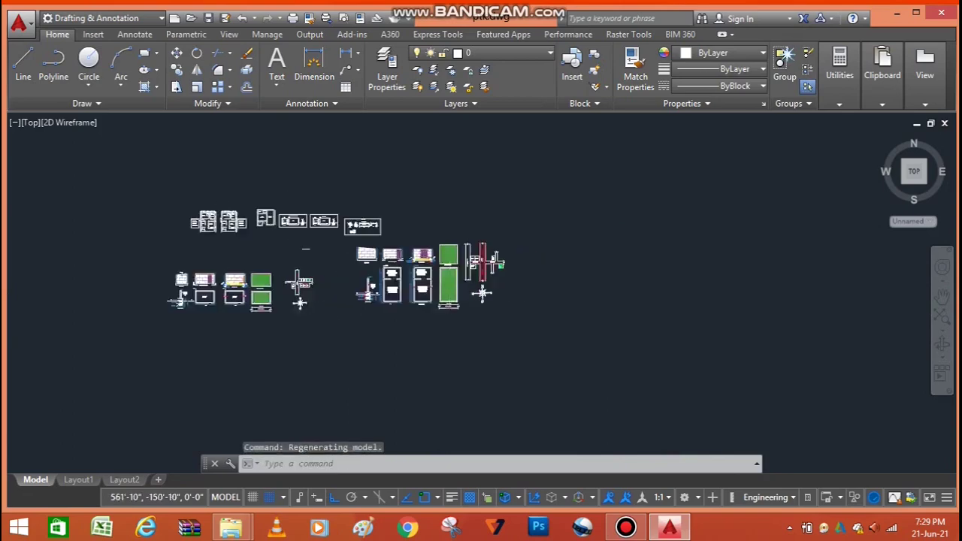
pyautogui.scroll(4, 644, 253)
pyautogui.scroll(-4, 644, 253)
pyautogui.scroll(4, 644, 254)
pyautogui.write('L')
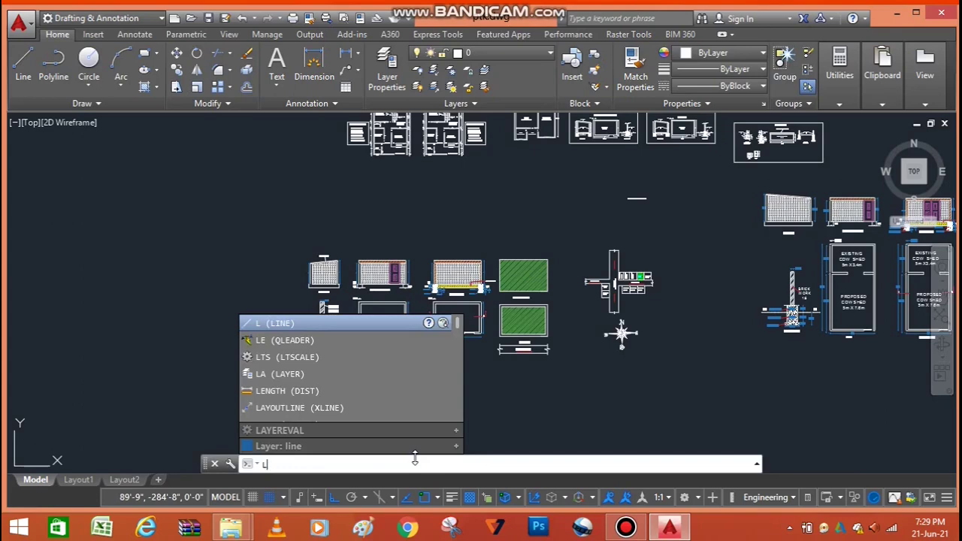
# Step: Start a LINE at a first wall corner below the drawings, with Ortho turned back on
pyautogui.press('Return')
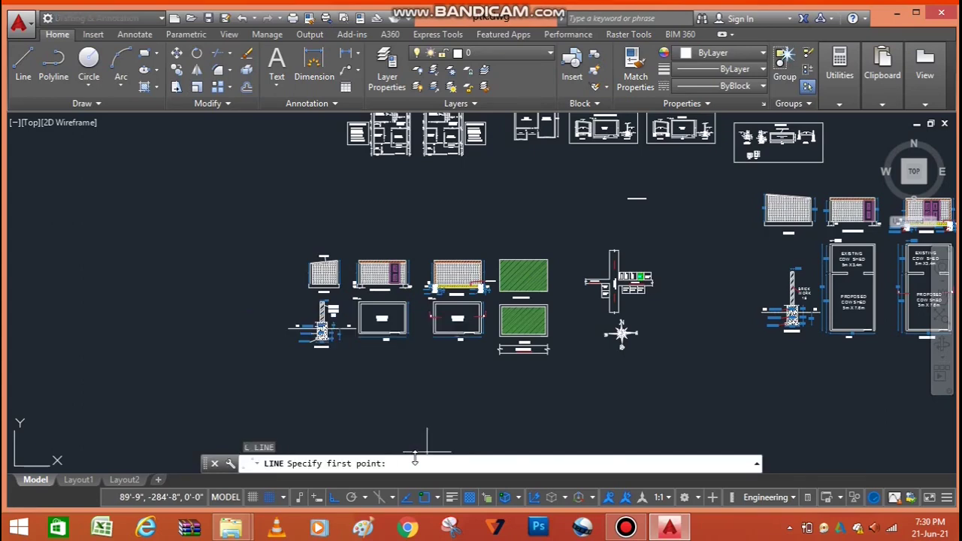
pyautogui.scroll(-1, 161, 281)
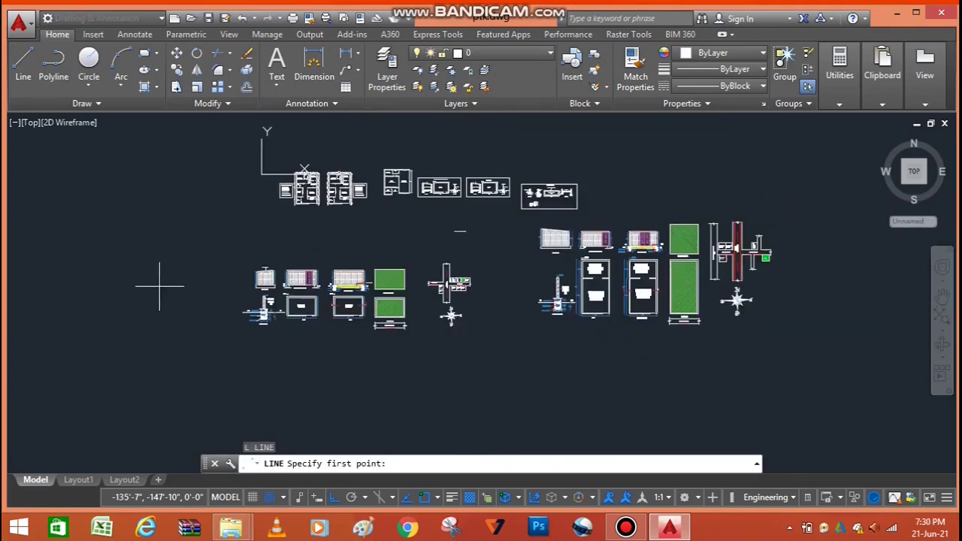
pyautogui.scroll(-2, 161, 273)
pyautogui.scroll(1, 492, 245)
pyautogui.scroll(-1, 493, 244)
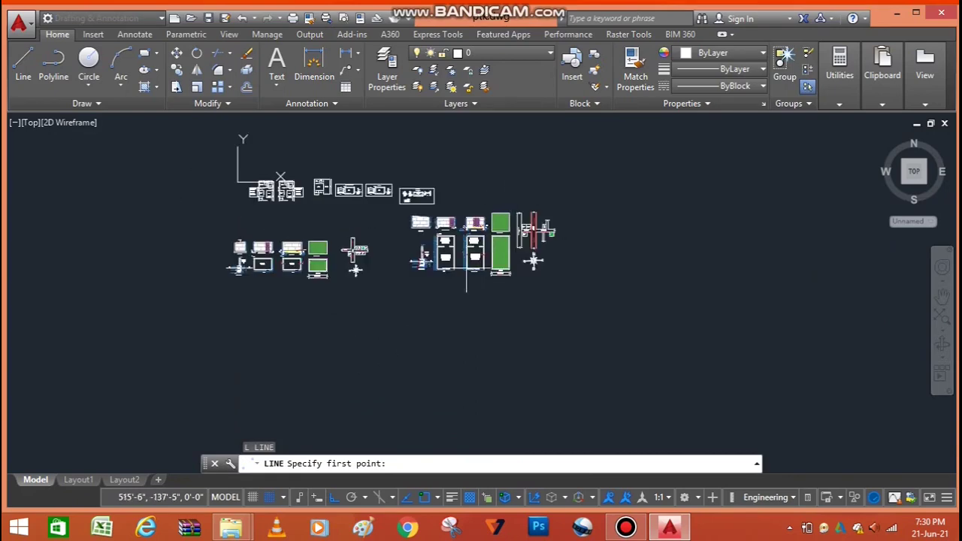
pyautogui.scroll(4, 383, 314)
pyautogui.scroll(-1, 354, 338)
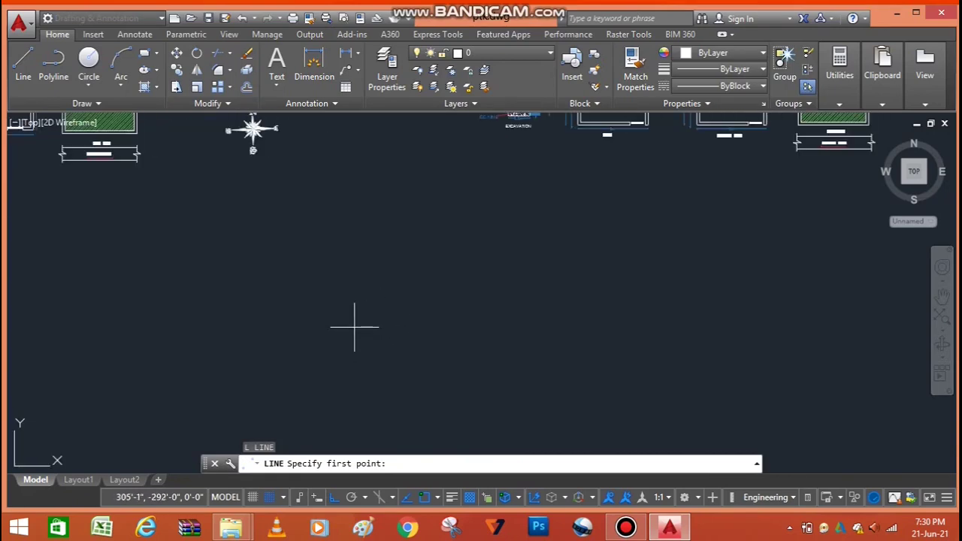
pyautogui.click(354, 325)
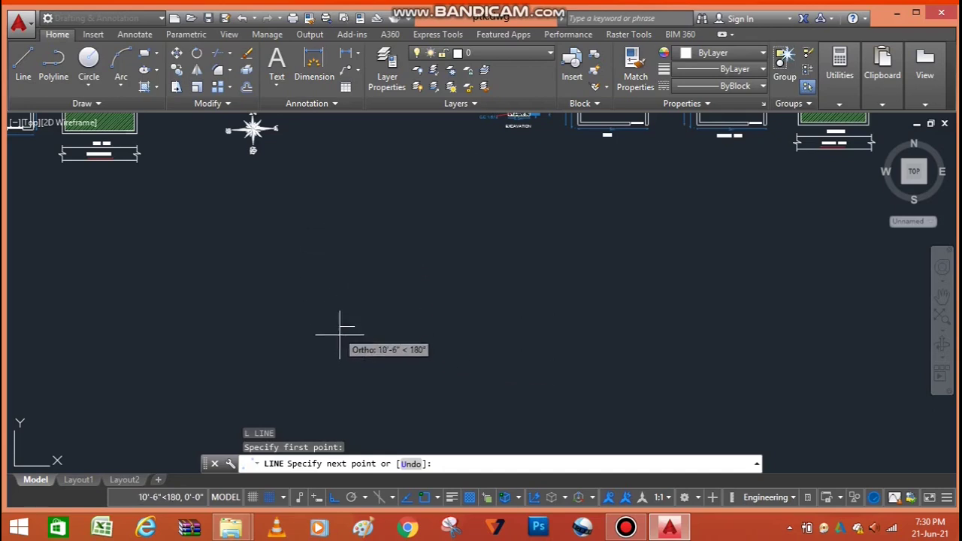
pyautogui.click(332, 497)
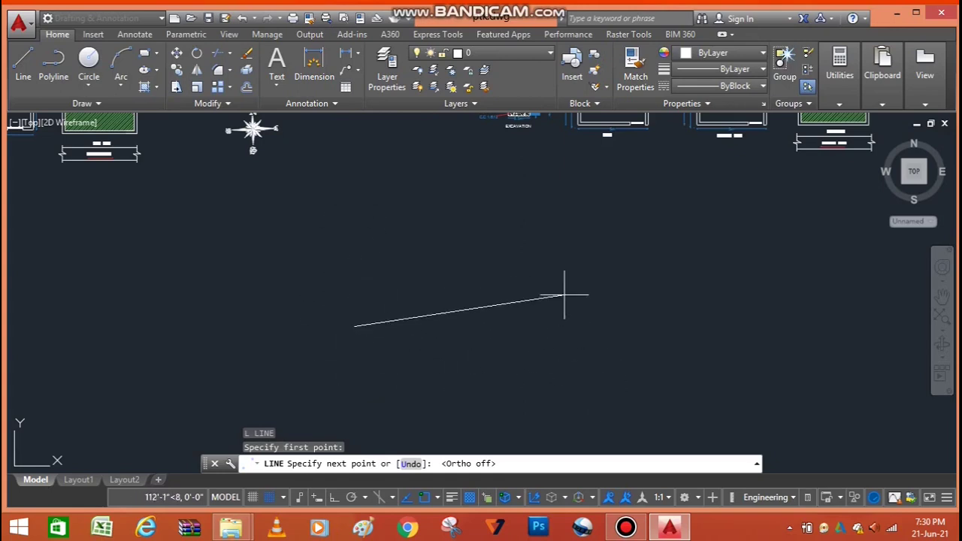
pyautogui.click(335, 496)
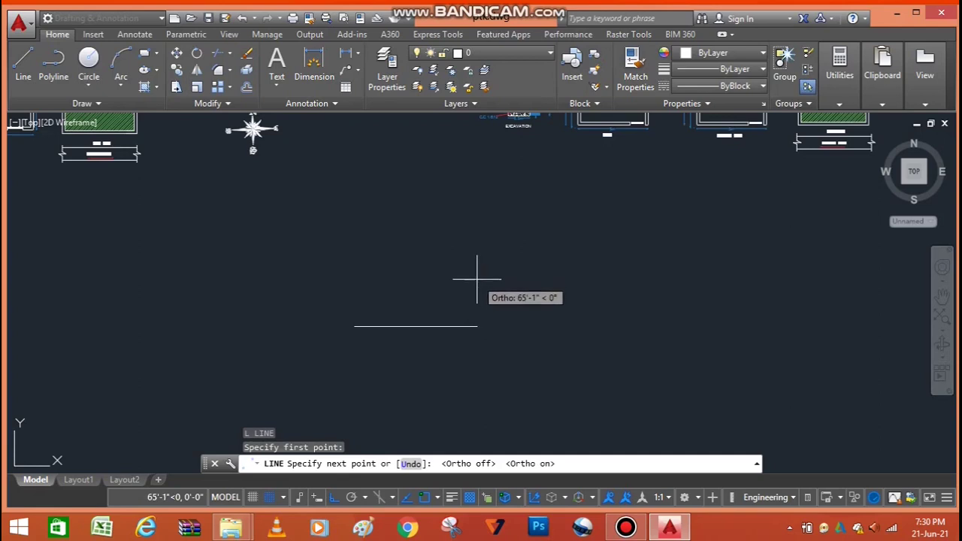
# Step: Draw the 10' bottom, 15' right, 10' top and 15' left sides, then end LINE
pyautogui.write("10'")
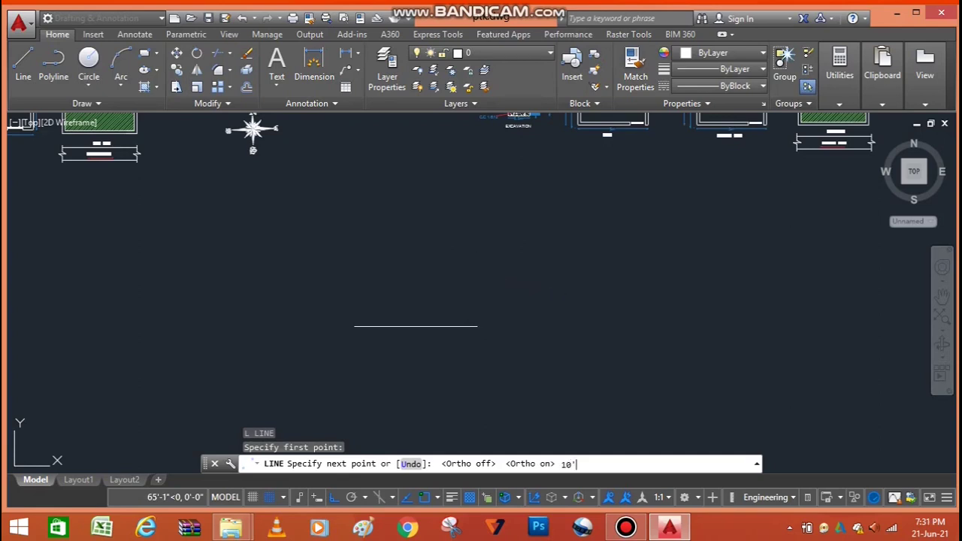
pyautogui.press('Return')
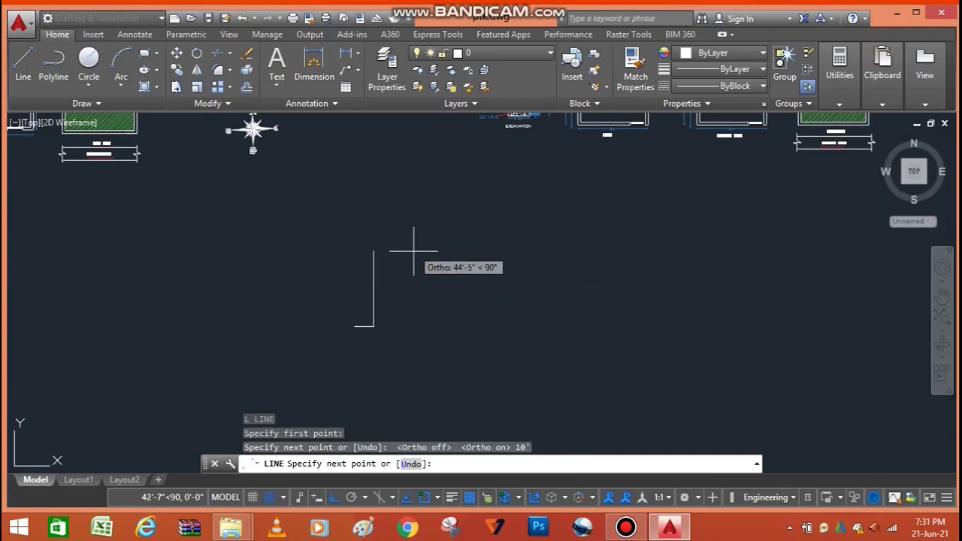
pyautogui.scroll(3, 380, 278)
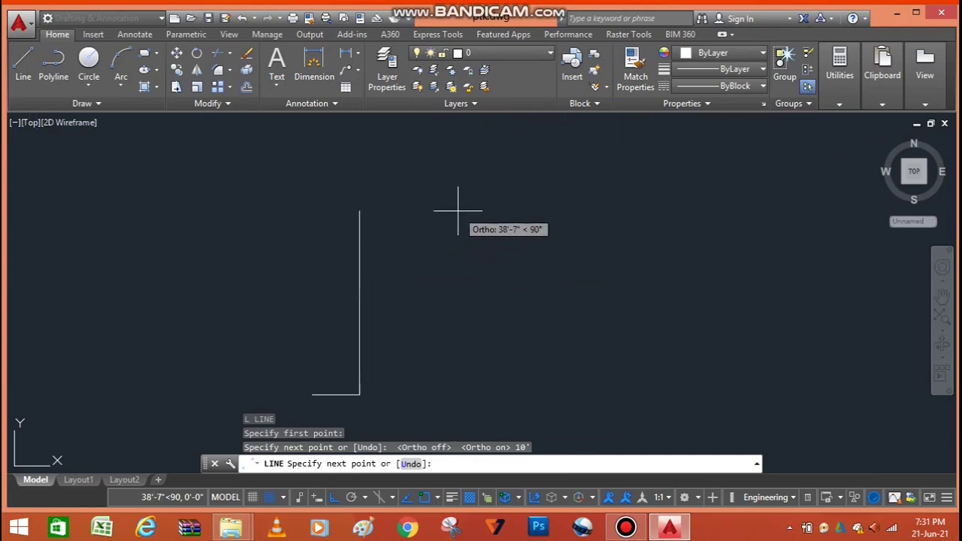
pyautogui.scroll(1, 361, 255)
pyautogui.scroll(1, 352, 283)
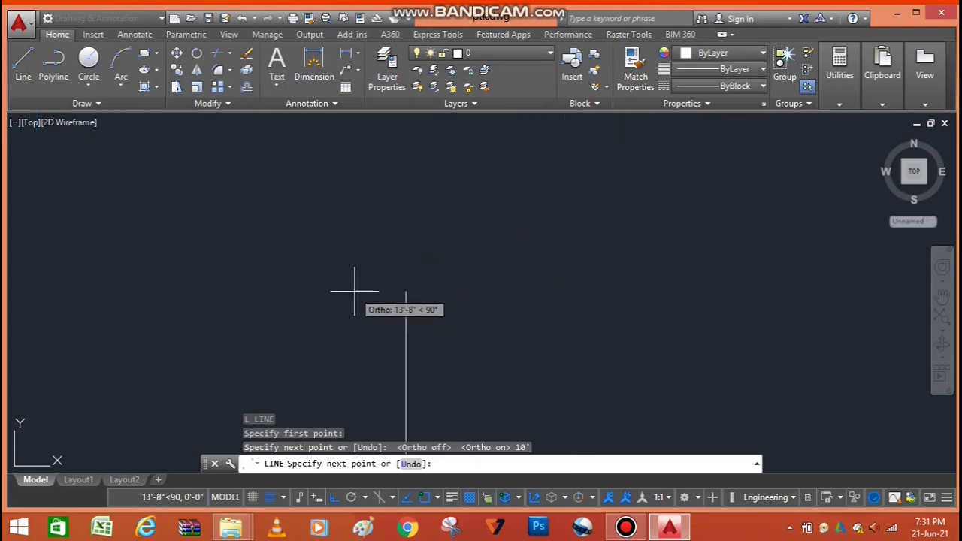
pyautogui.scroll(2, 395, 305)
pyautogui.write('15')
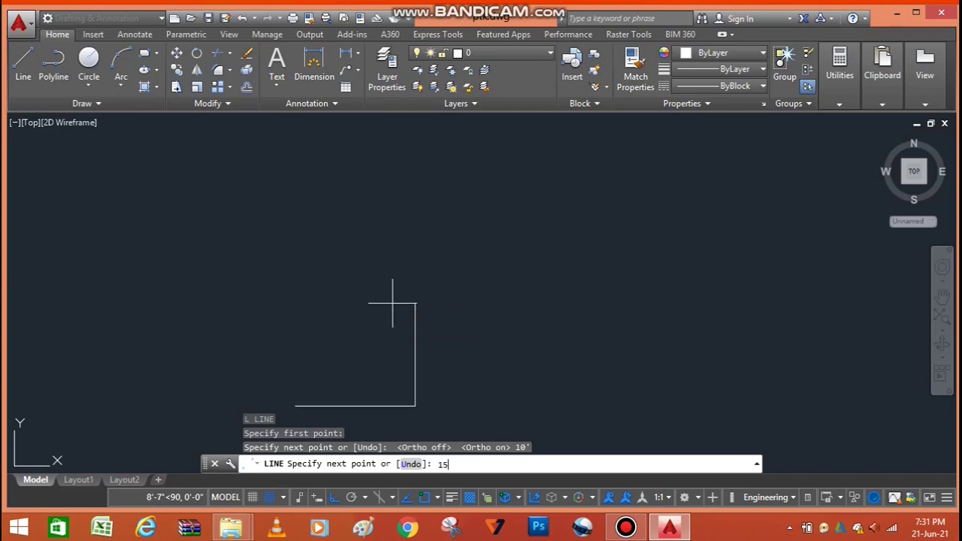
pyautogui.press('Return')
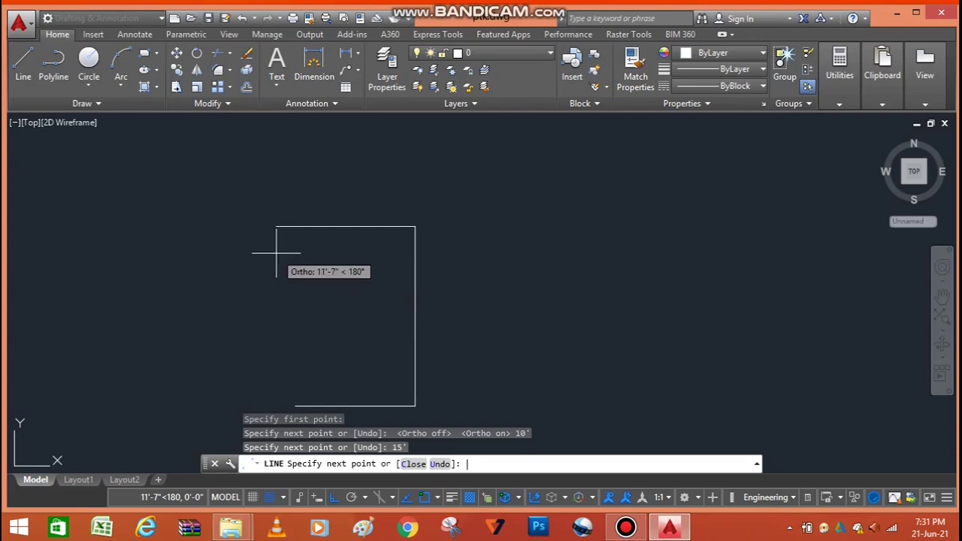
pyautogui.write("10'")
pyautogui.press('Return')
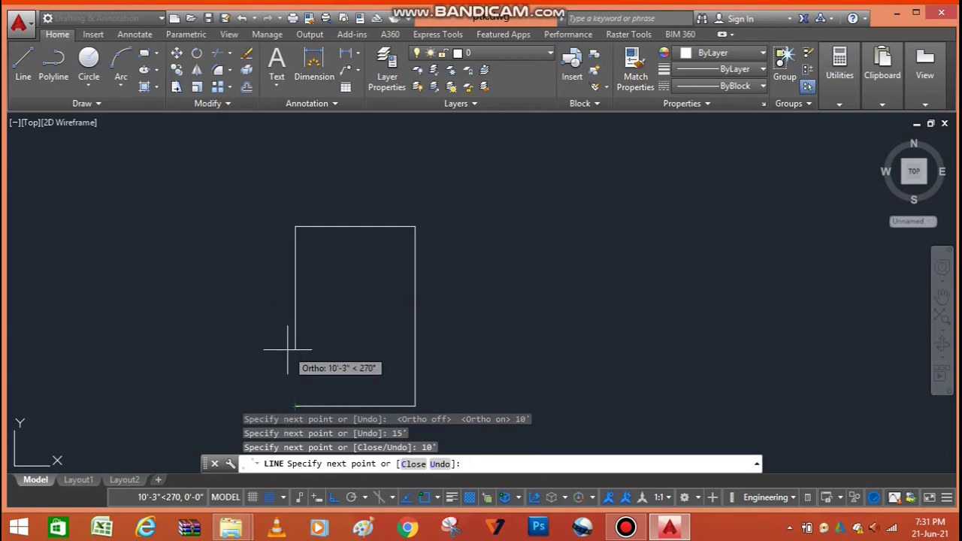
pyautogui.write("15'")
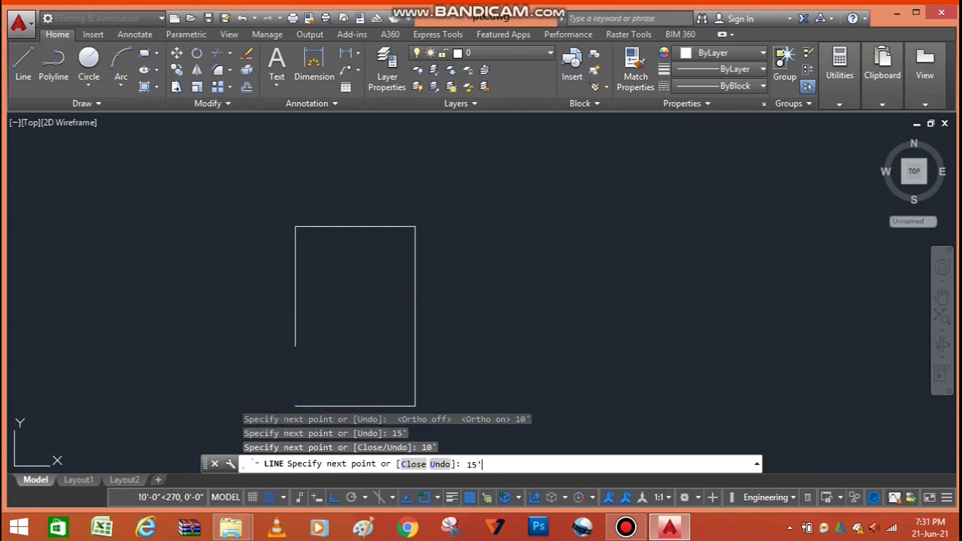
pyautogui.press('Return')
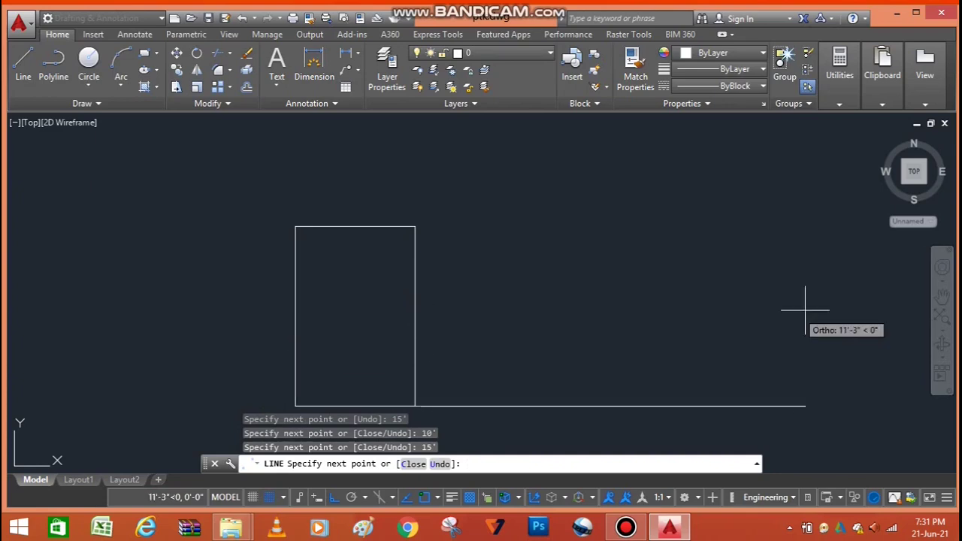
pyautogui.press('Escape')
pyautogui.scroll(-4, 603, 214)
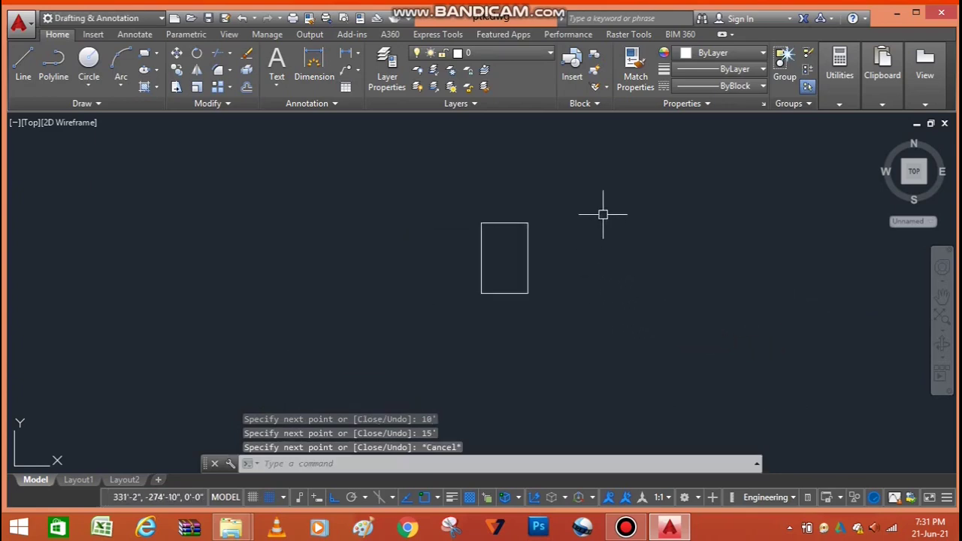
pyautogui.scroll(6, 487, 267)
pyautogui.scroll(-4, 424, 285)
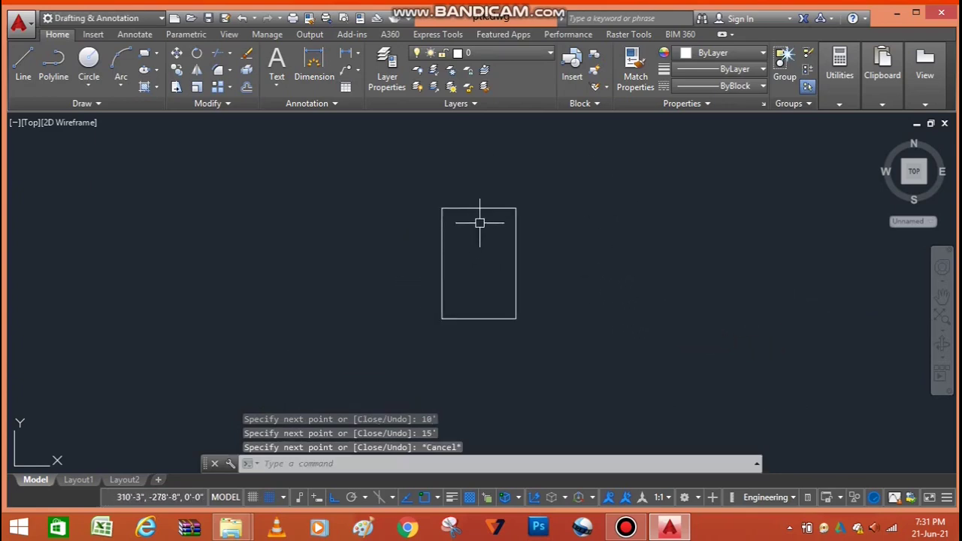
pyautogui.scroll(4, 485, 211)
pyautogui.scroll(-4, 485, 208)
pyautogui.scroll(4, 455, 282)
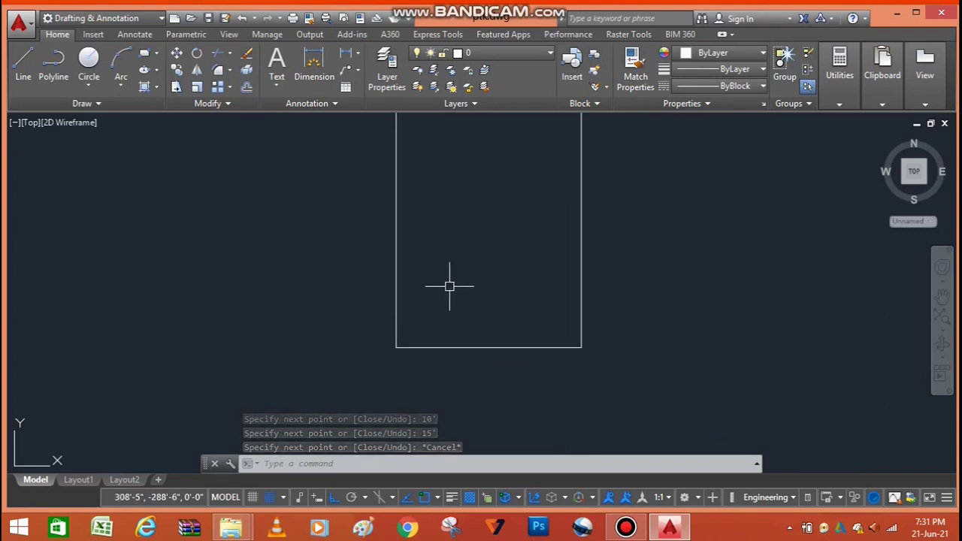
pyautogui.scroll(-4, 442, 301)
pyautogui.scroll(2, 449, 223)
pyautogui.scroll(2, 447, 224)
pyautogui.scroll(-4, 447, 224)
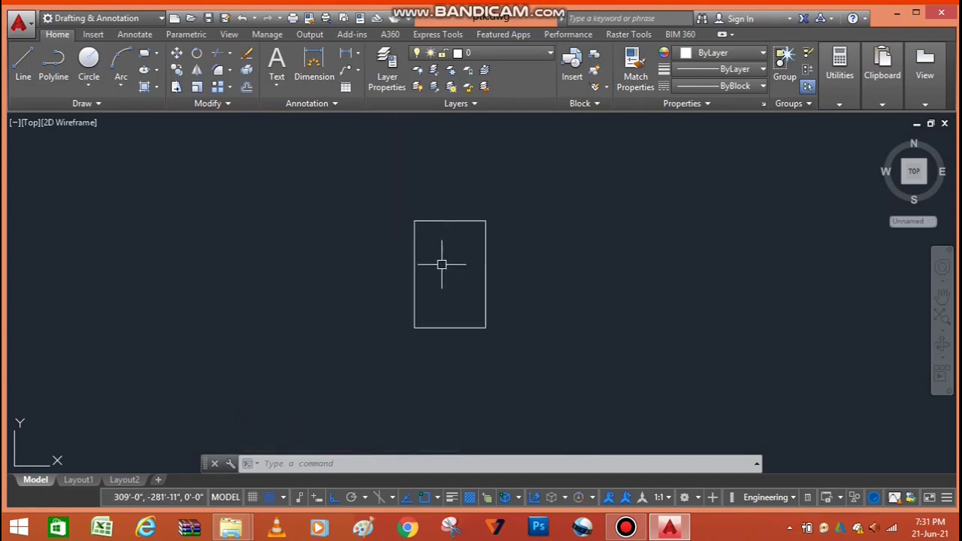
pyautogui.scroll(6, 441, 266)
pyautogui.scroll(-4, 464, 293)
pyautogui.scroll(4, 489, 243)
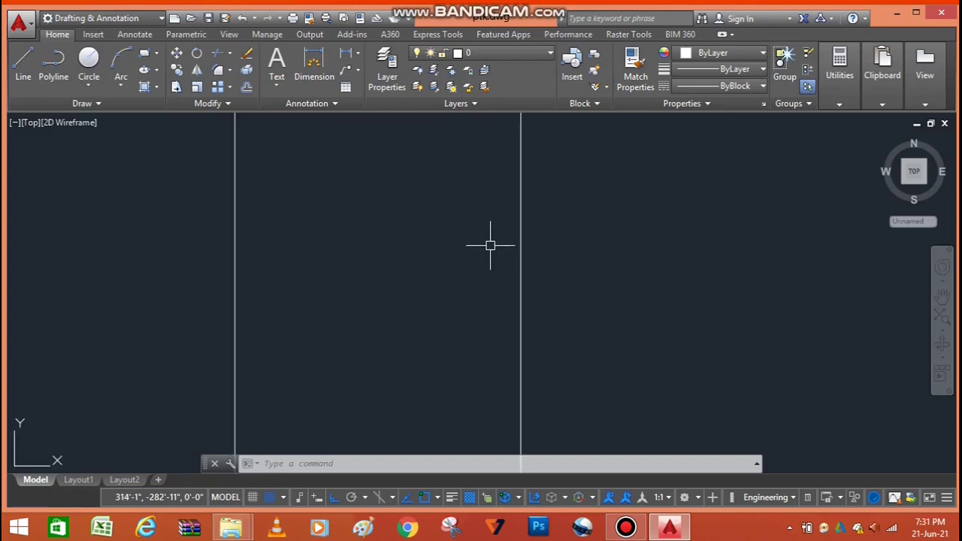
pyautogui.scroll(-4, 488, 252)
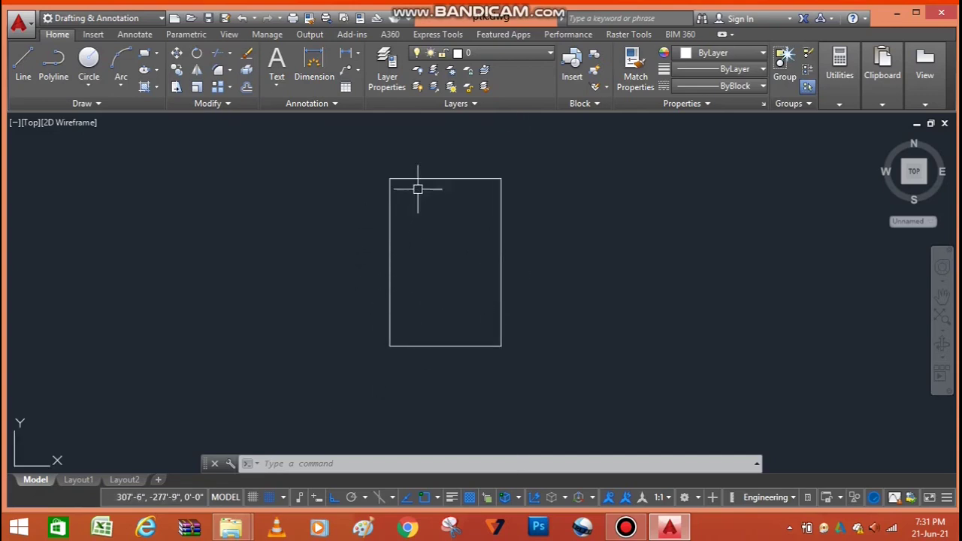
pyautogui.scroll(2, 432, 282)
pyautogui.scroll(-2, 435, 286)
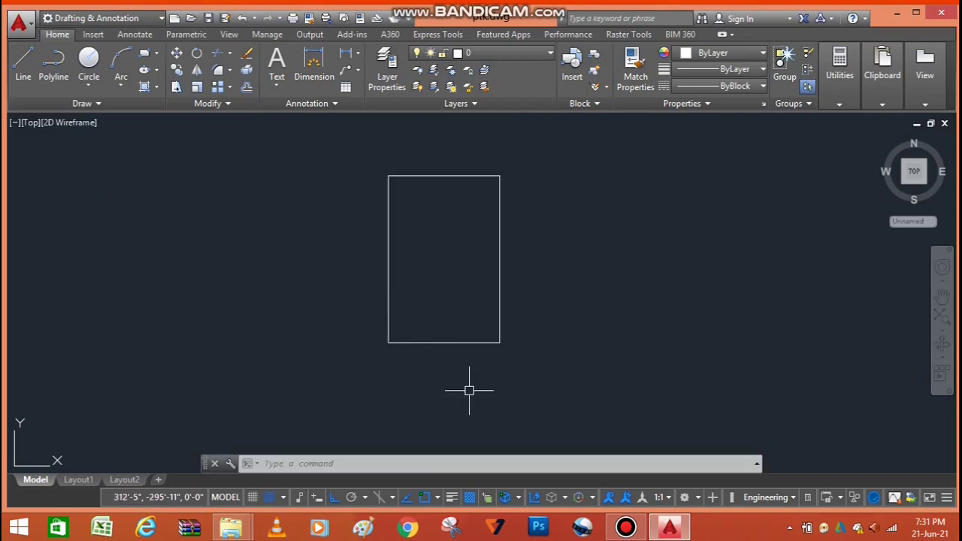
# Step: Offset the rectangle's right edge 9" inward using OFFSET
pyautogui.write('o')
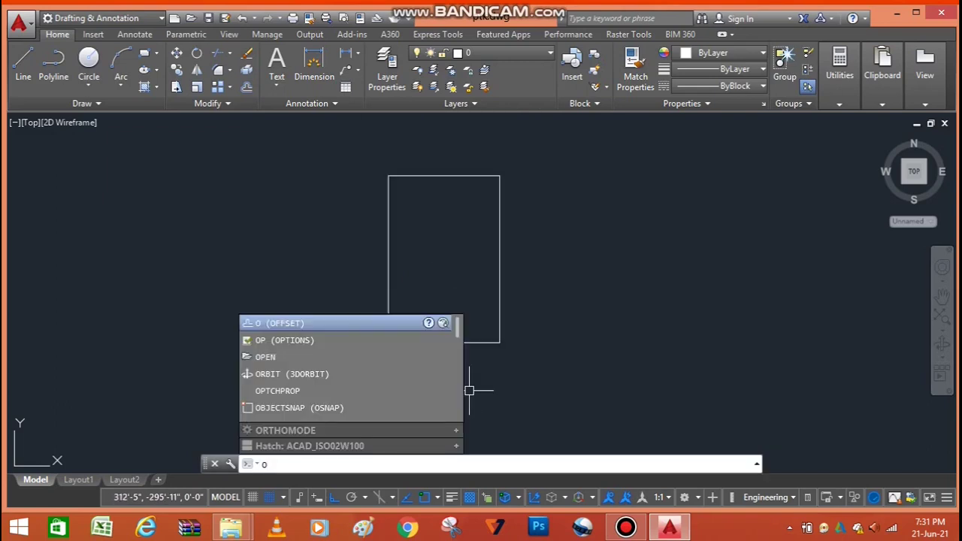
pyautogui.write('f')
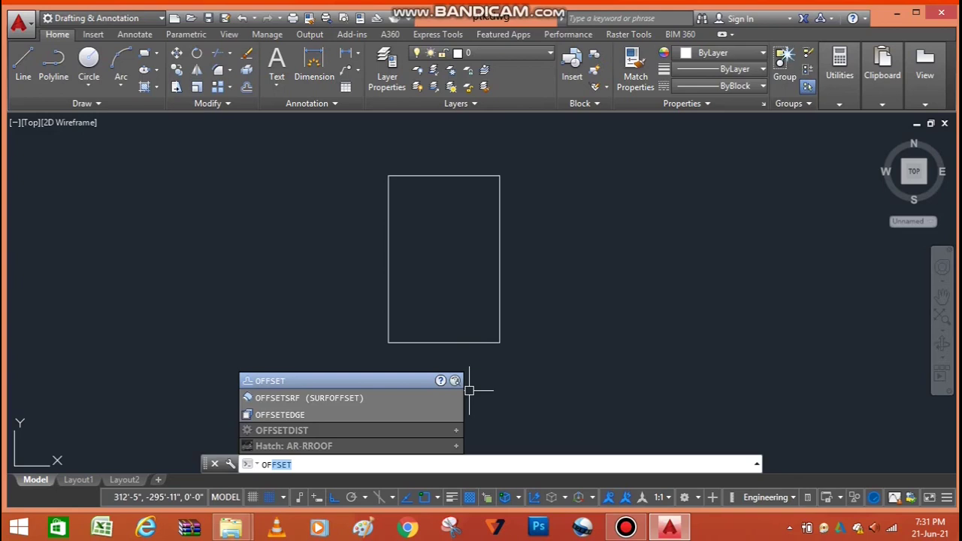
pyautogui.press('Return')
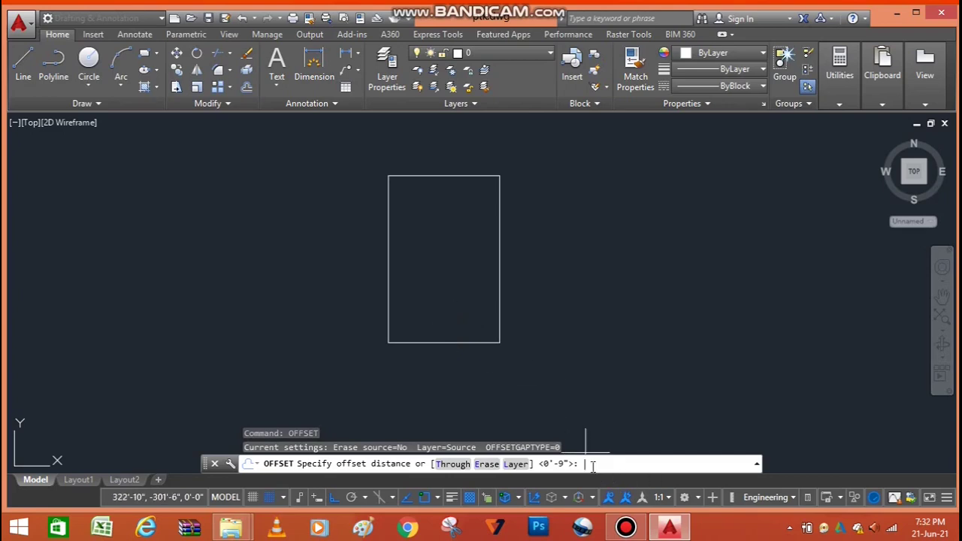
pyautogui.write('9')
pyautogui.press('Return')
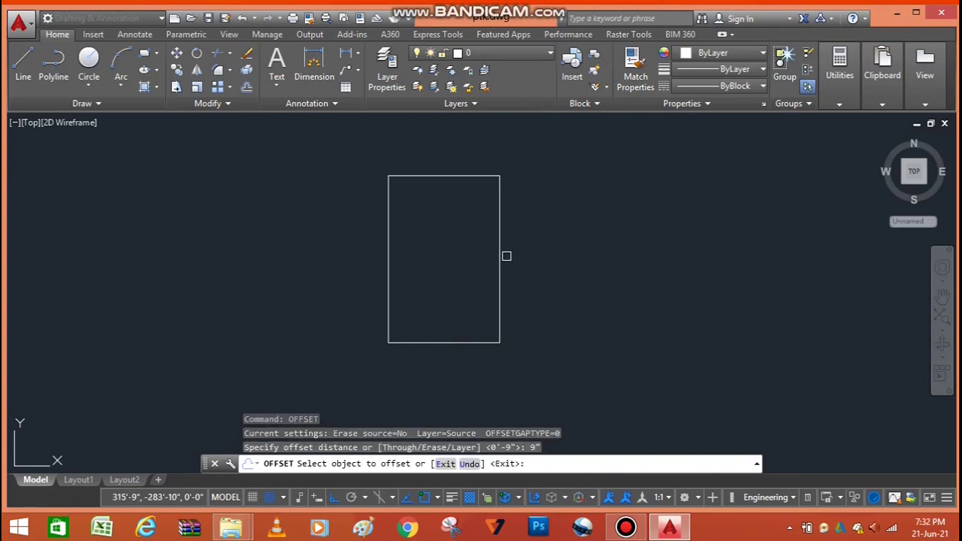
pyautogui.click(500, 257)
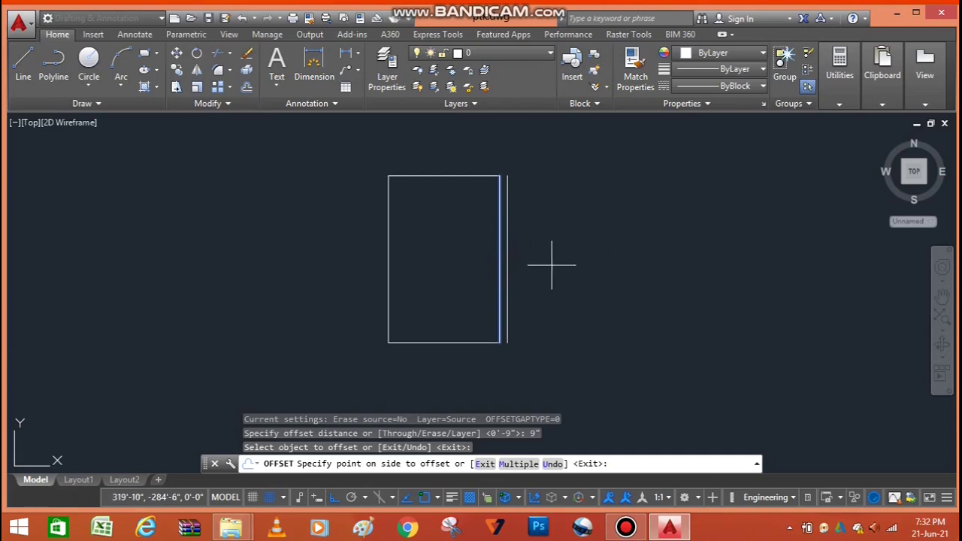
pyautogui.click(485, 272)
# Step: Offset the left, top and bottom edges 9" inward as well
pyautogui.click(387, 289)
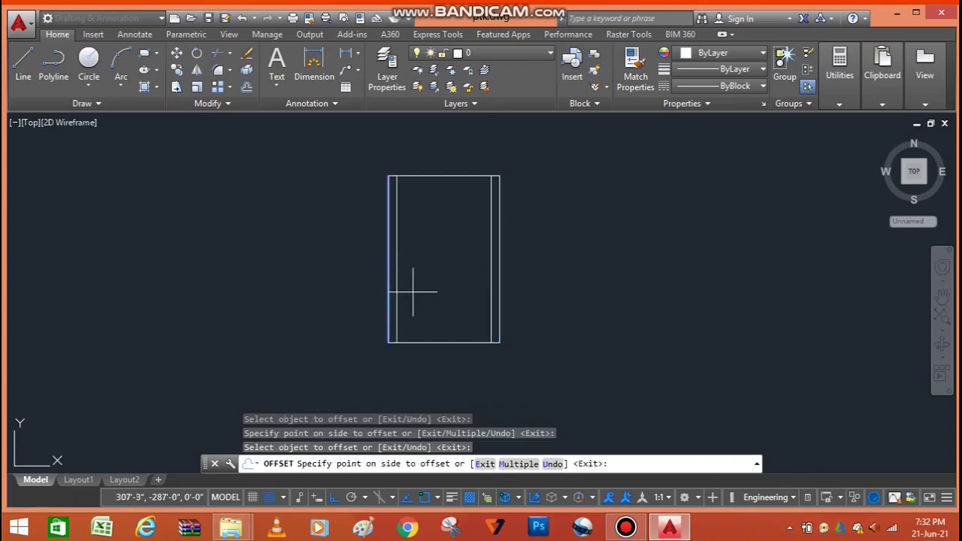
pyautogui.click(410, 289)
pyautogui.scroll(2, 418, 213)
pyautogui.click(440, 156)
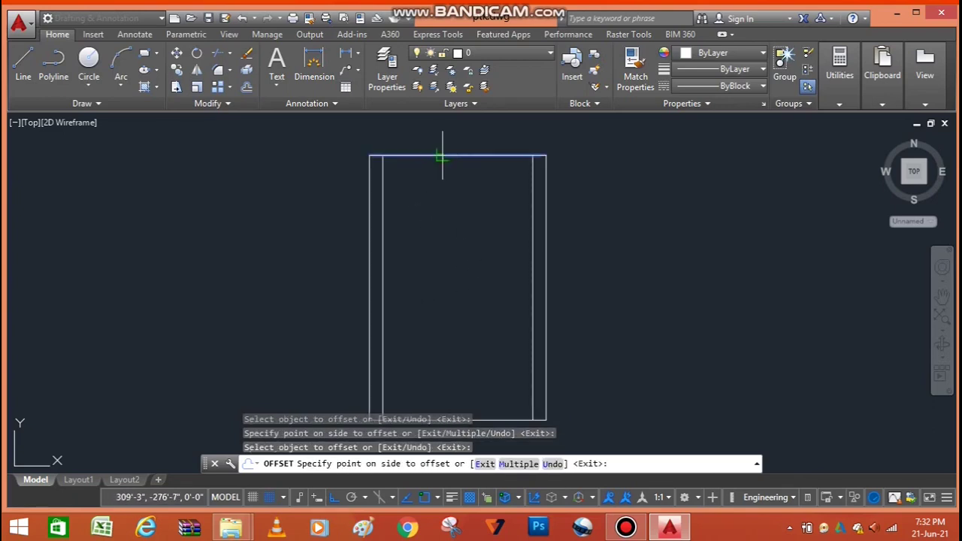
pyautogui.click(443, 230)
pyautogui.scroll(-2, 449, 174)
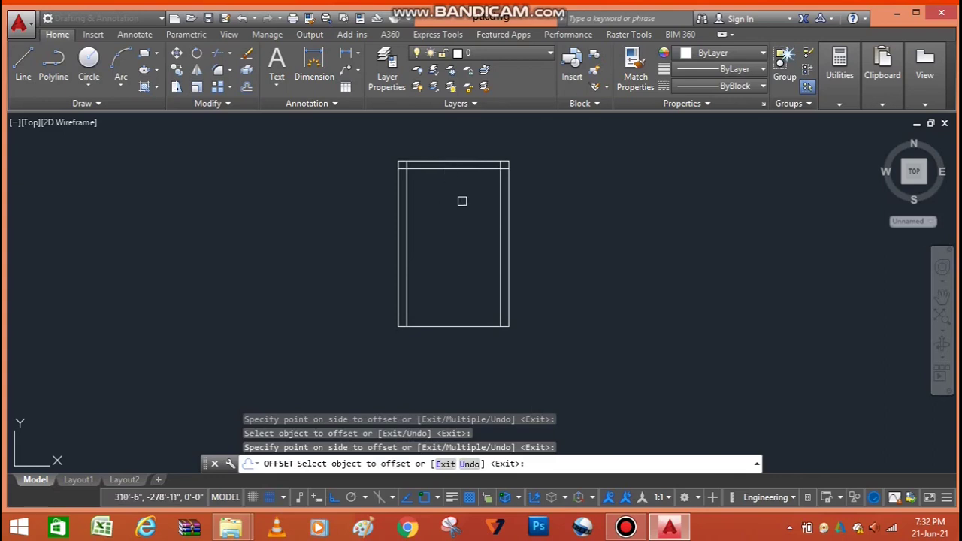
pyautogui.click(478, 324)
pyautogui.click(463, 267)
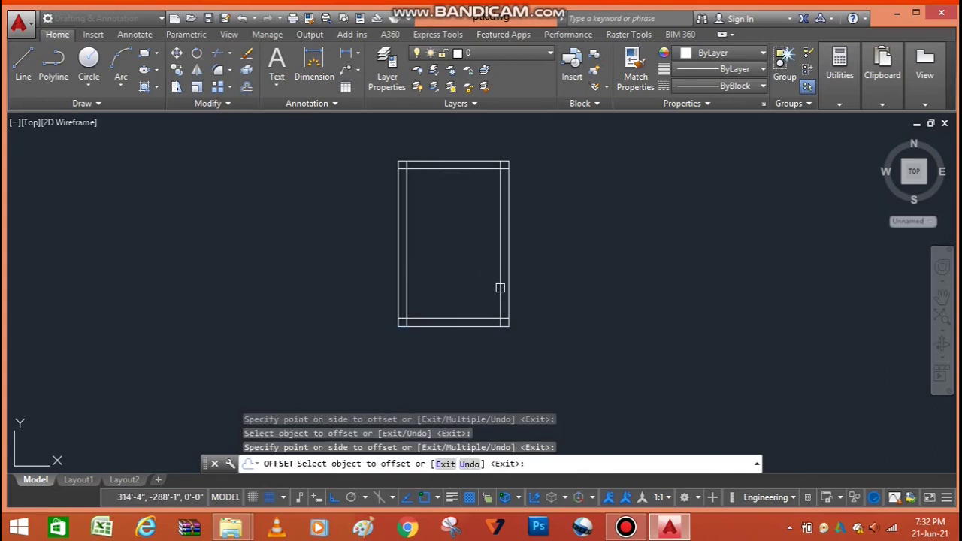
# Step: End OFFSET and zoom in to inspect the inner lines crossing at each corner
pyautogui.press('Escape')
pyautogui.scroll(6, 429, 320)
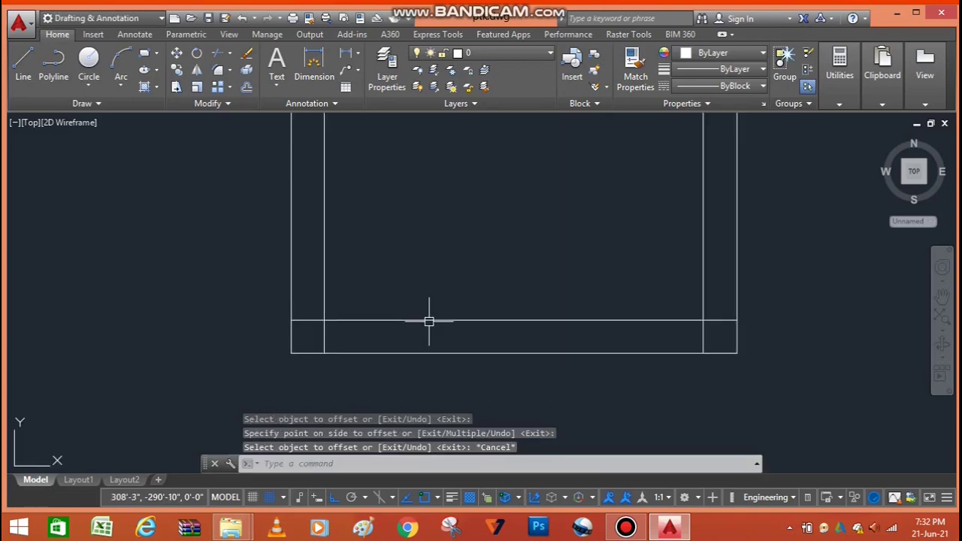
pyautogui.scroll(-4, 421, 324)
pyautogui.scroll(2, 399, 323)
pyautogui.scroll(2, 390, 330)
pyautogui.scroll(-2, 386, 343)
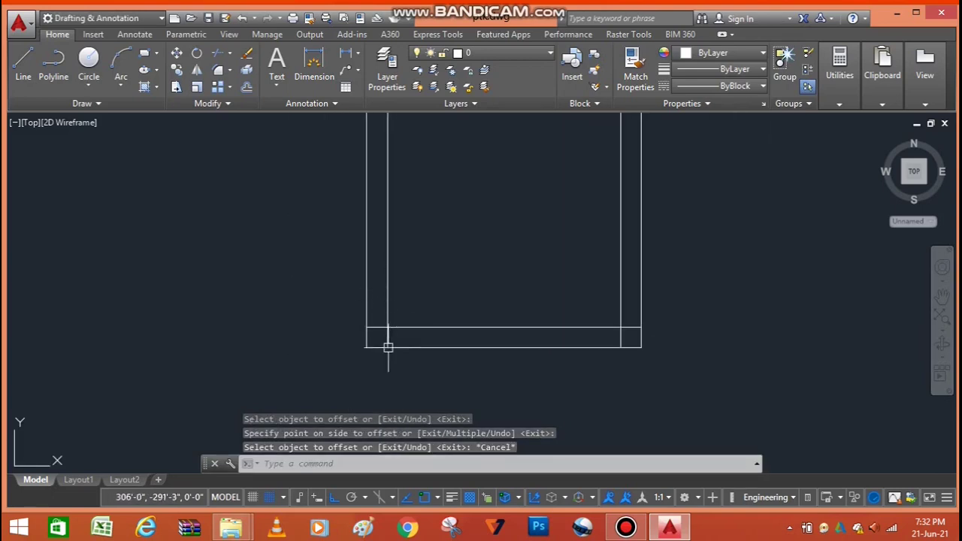
pyautogui.scroll(-2, 384, 358)
pyautogui.scroll(3, 373, 245)
pyautogui.scroll(-1, 374, 245)
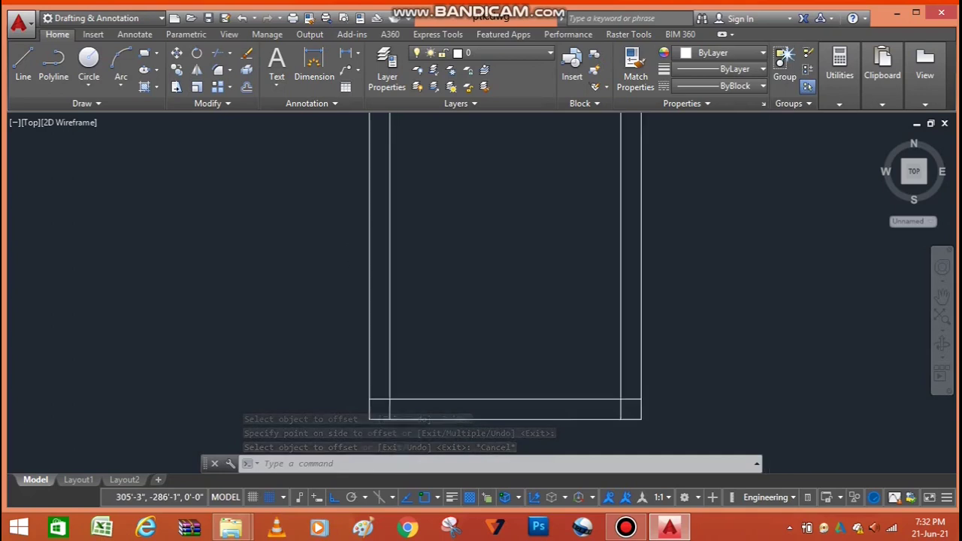
pyautogui.scroll(-2, 373, 300)
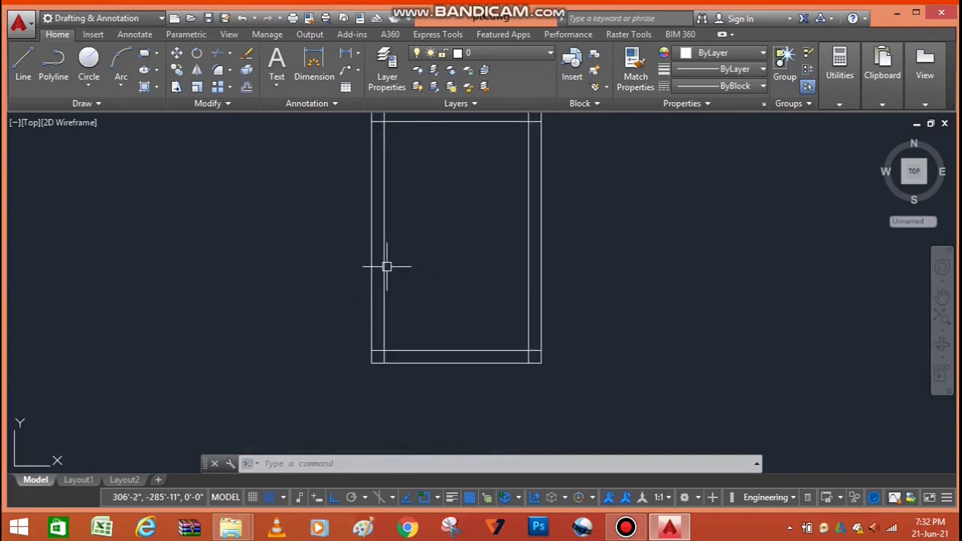
pyautogui.scroll(-1, 364, 229)
pyautogui.scroll(1, 391, 218)
pyautogui.scroll(1, 414, 225)
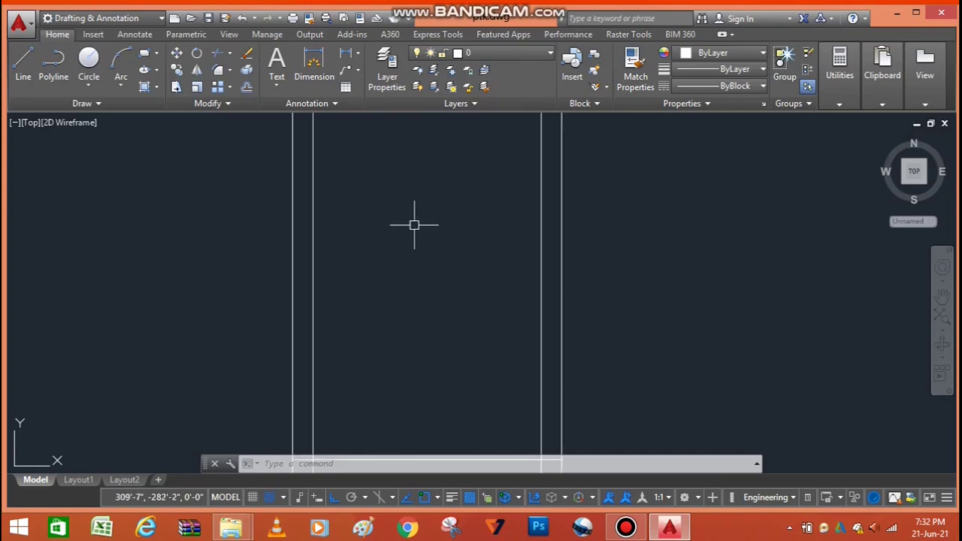
pyautogui.scroll(-2, 414, 225)
pyautogui.scroll(1, 416, 238)
pyautogui.scroll(1, 413, 245)
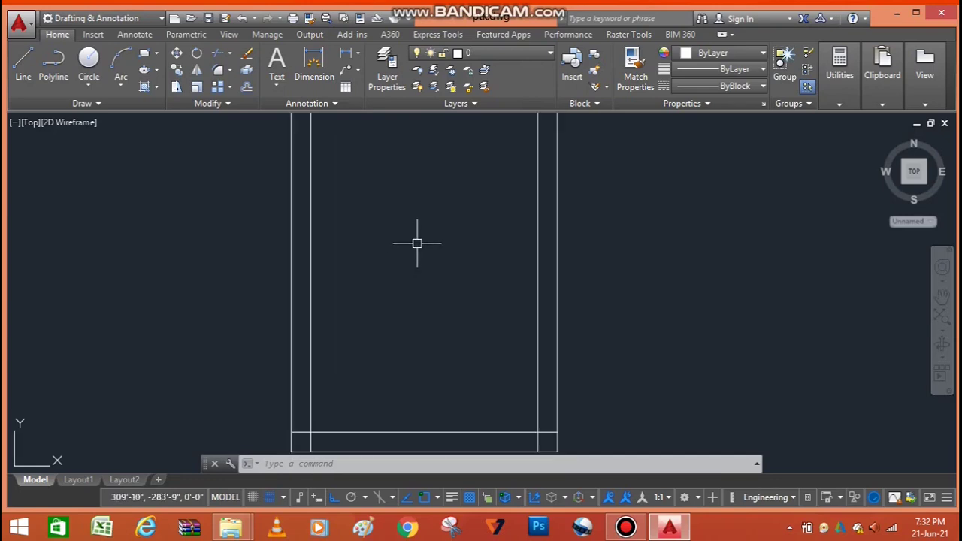
pyautogui.scroll(-1, 417, 242)
pyautogui.scroll(-1, 417, 244)
pyautogui.scroll(1, 416, 245)
pyautogui.write('TR')
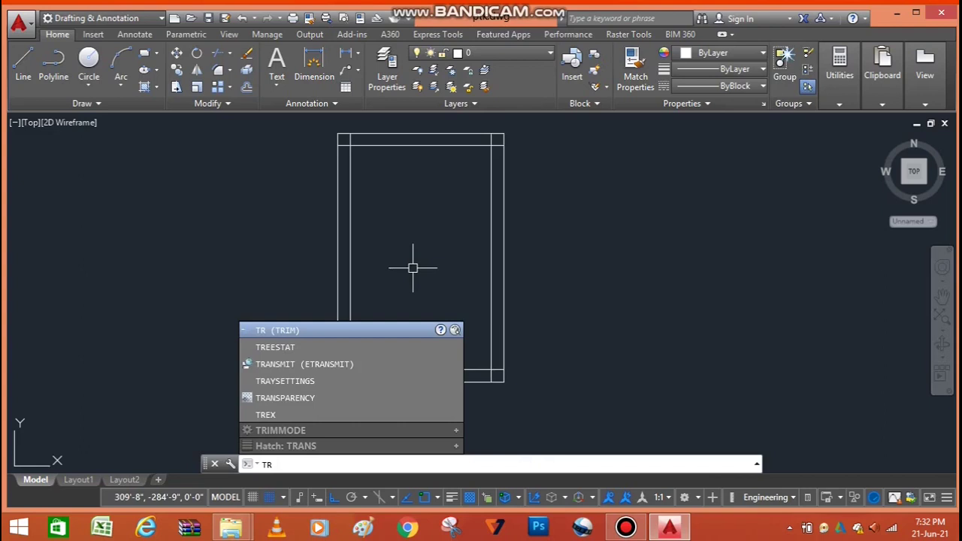
# Step: Trim the overlapping wall-line ends at the top-left corner of the room
pyautogui.press('Return')
pyautogui.press('Return')
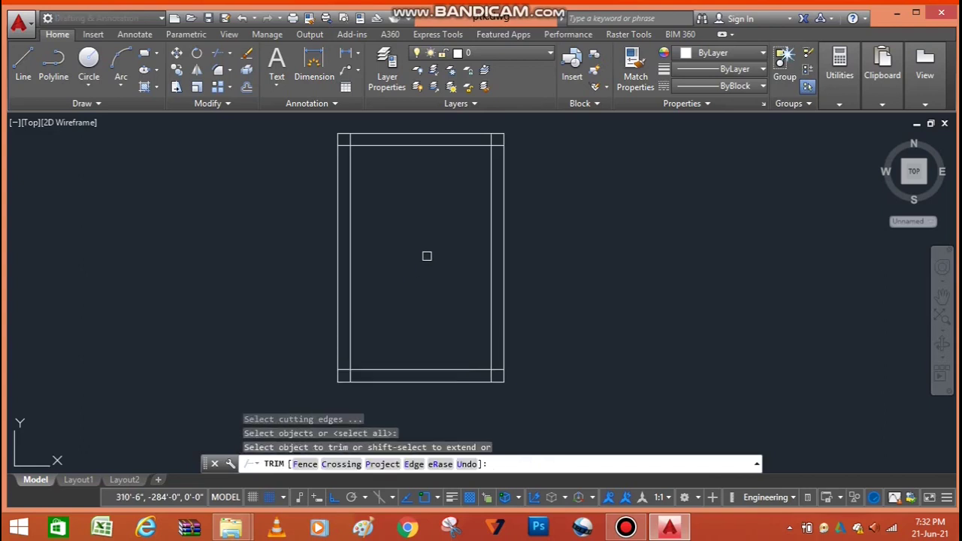
pyautogui.scroll(2, 328, 140)
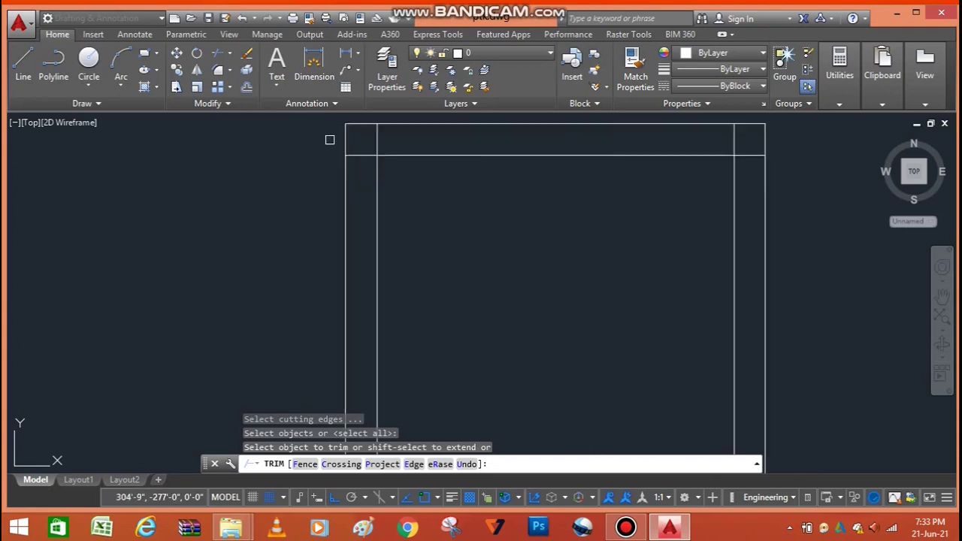
pyautogui.scroll(2, 342, 150)
pyautogui.scroll(-1, 348, 188)
pyautogui.scroll(2, 363, 156)
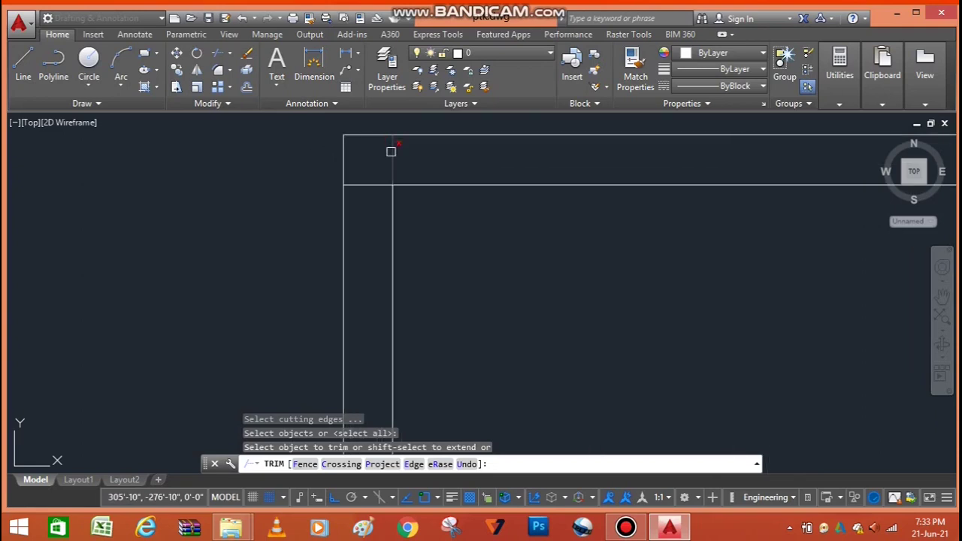
pyautogui.scroll(-1, 391, 152)
pyautogui.scroll(2, 395, 153)
pyautogui.click(396, 146)
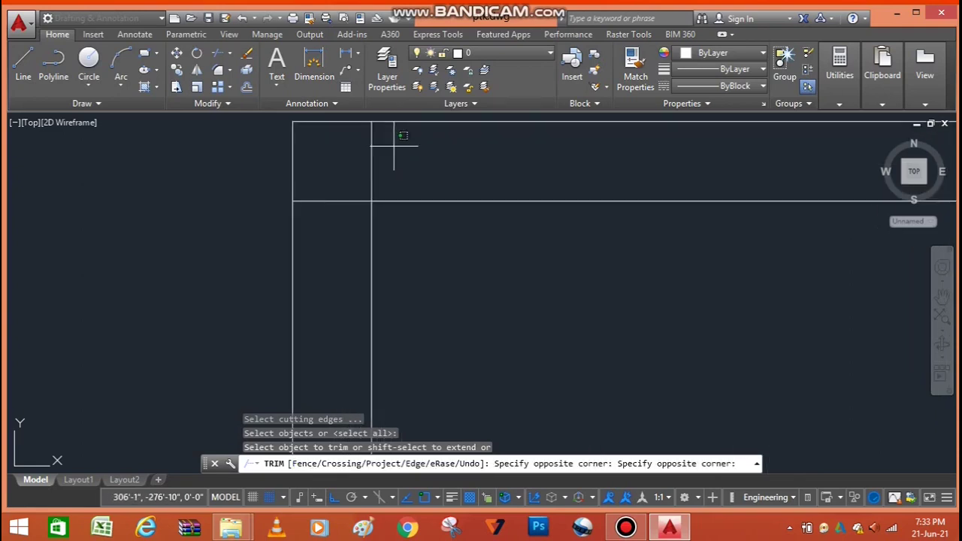
pyautogui.click(336, 157)
pyautogui.click(368, 155)
pyautogui.click(323, 228)
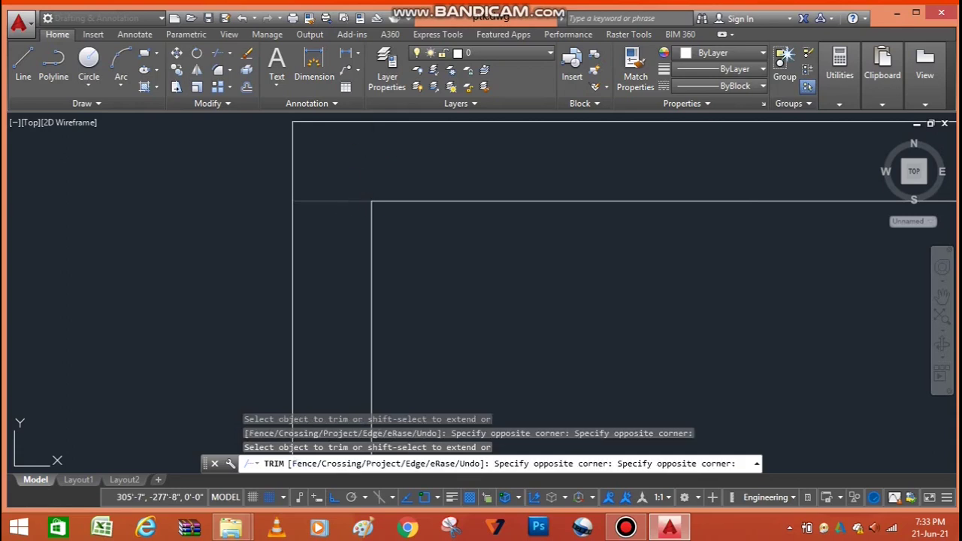
# Step: Trim the extra inner line and overhanging stub at the top-right corner
pyautogui.scroll(-4, 327, 177)
pyautogui.scroll(2, 477, 176)
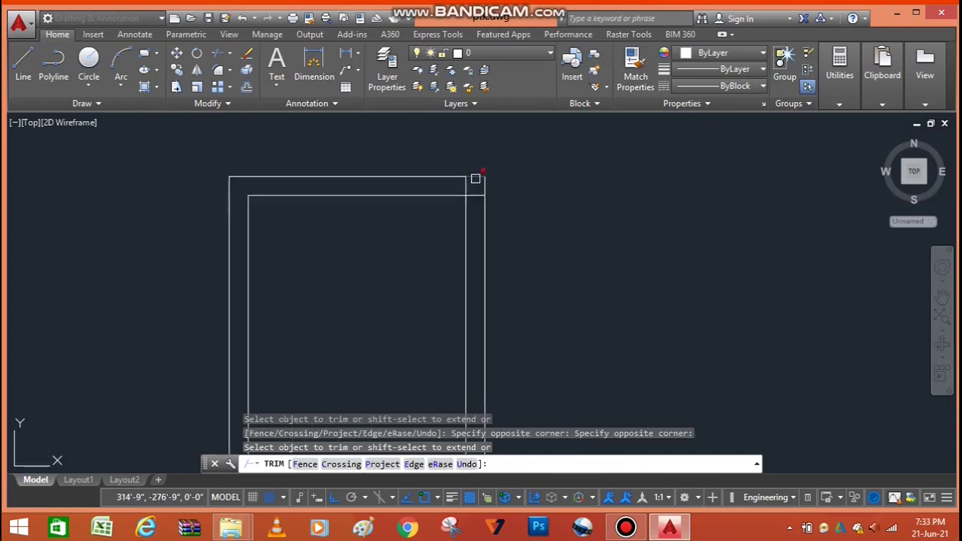
pyautogui.scroll(3, 466, 187)
pyautogui.click(453, 205)
pyautogui.click(396, 176)
pyautogui.click(469, 218)
pyautogui.click(466, 290)
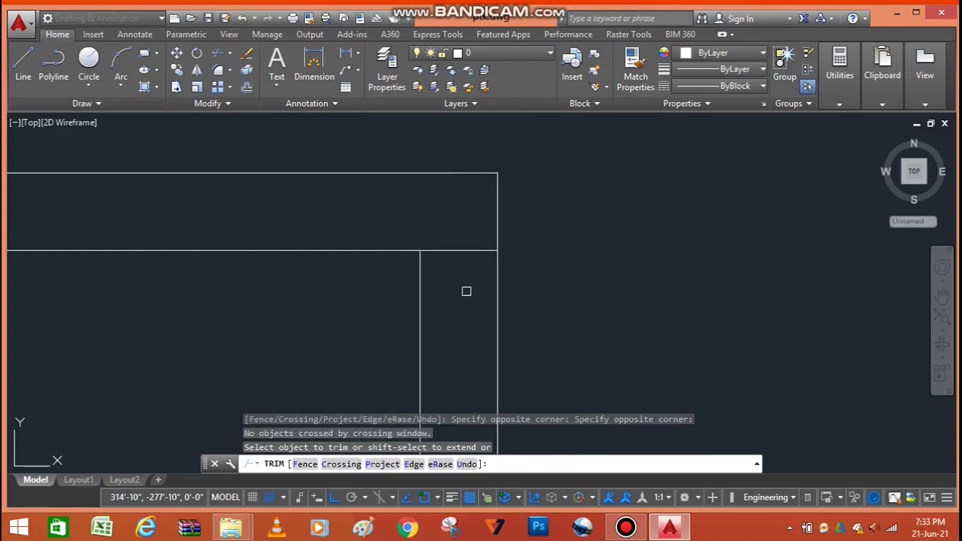
pyautogui.click(478, 248)
pyautogui.click(451, 283)
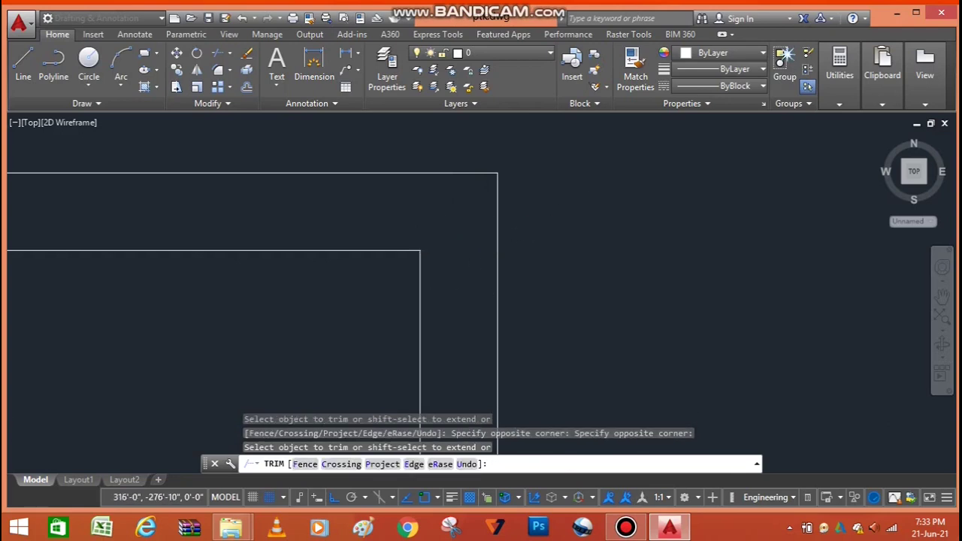
# Step: Trim the bottom wall's left stub and the lower end of the left vertical wall line
pyautogui.scroll(-3, 599, 166)
pyautogui.scroll(-2, 526, 169)
pyautogui.click(443, 172)
pyautogui.scroll(-1, 443, 172)
pyautogui.scroll(4, 393, 338)
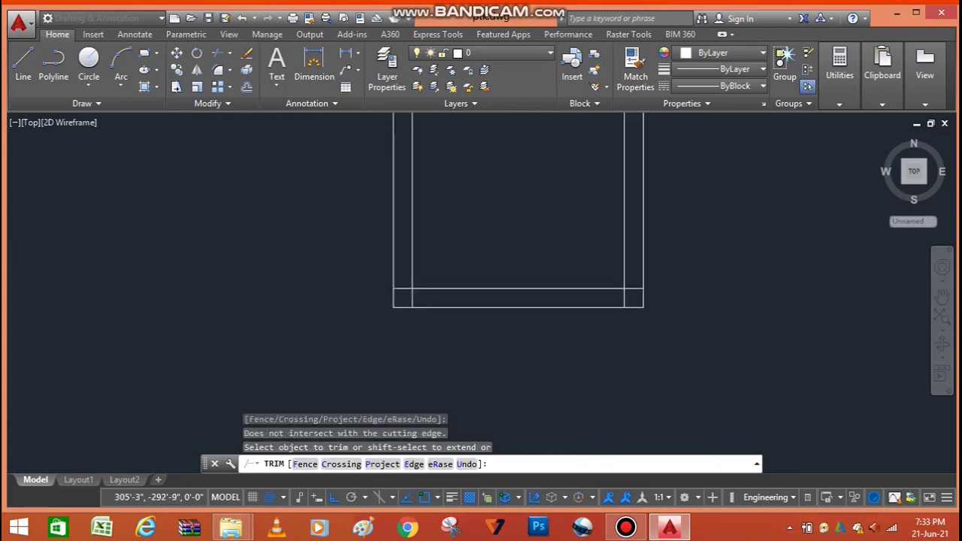
pyautogui.click(408, 242)
pyautogui.click(394, 275)
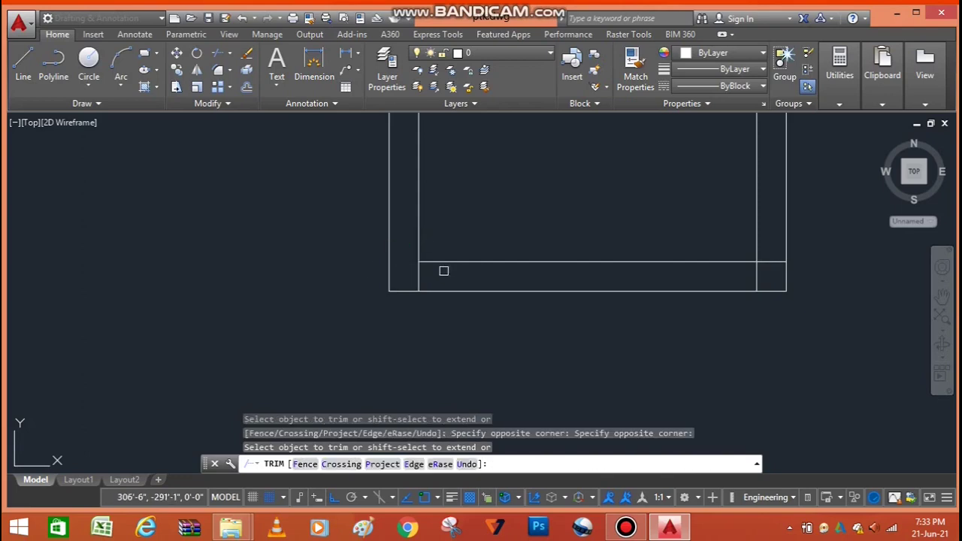
pyautogui.click(446, 261)
pyautogui.click(395, 278)
pyautogui.scroll(-2, 353, 352)
pyautogui.click(485, 295)
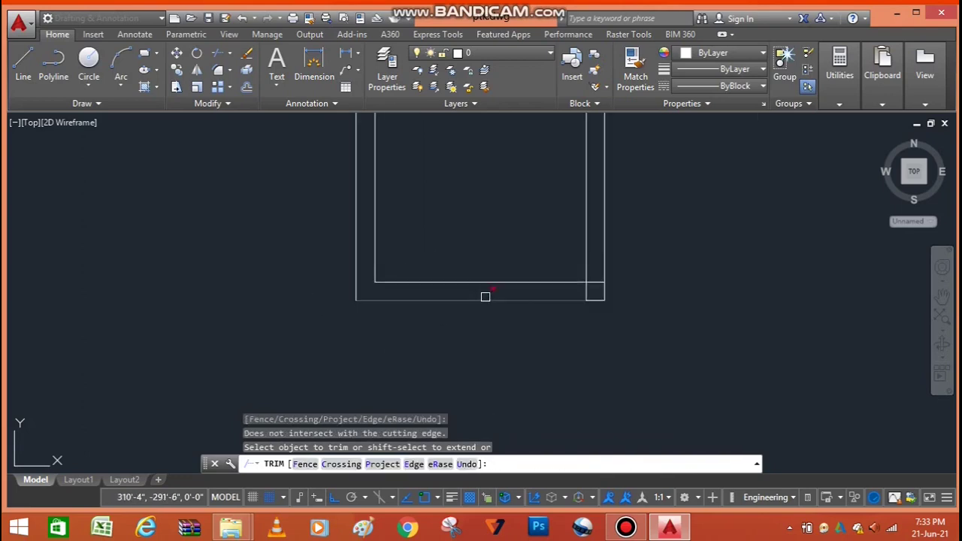
pyautogui.scroll(5, 606, 274)
# Step: Trim the bottom wall's right part and the right wall's lower end, then end Trim
pyautogui.click(778, 221)
pyautogui.click(730, 278)
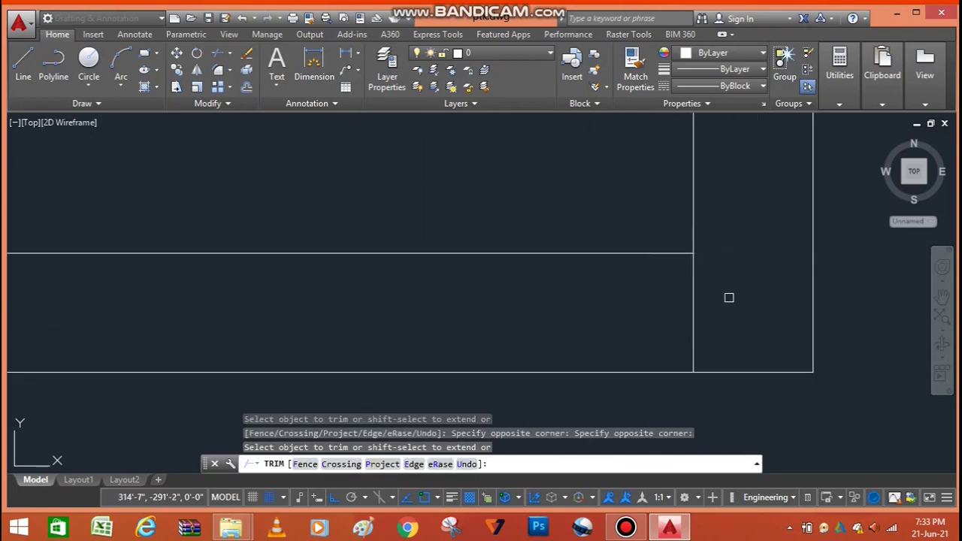
pyautogui.click(733, 285)
pyautogui.click(665, 332)
pyautogui.scroll(-2, 597, 336)
pyautogui.click(597, 336)
pyautogui.scroll(-2, 596, 336)
pyautogui.scroll(-3, 624, 418)
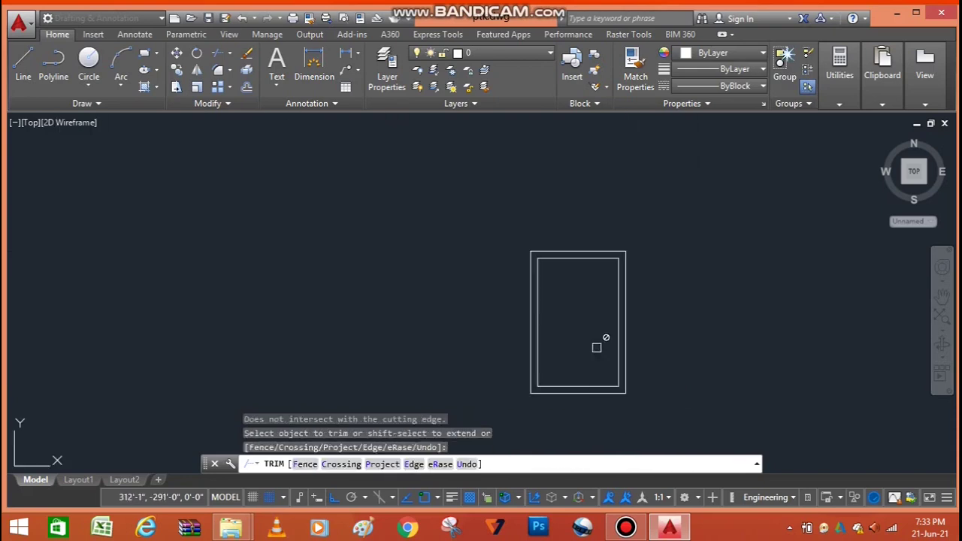
pyautogui.scroll(-2, 414, 240)
pyautogui.scroll(4, 515, 276)
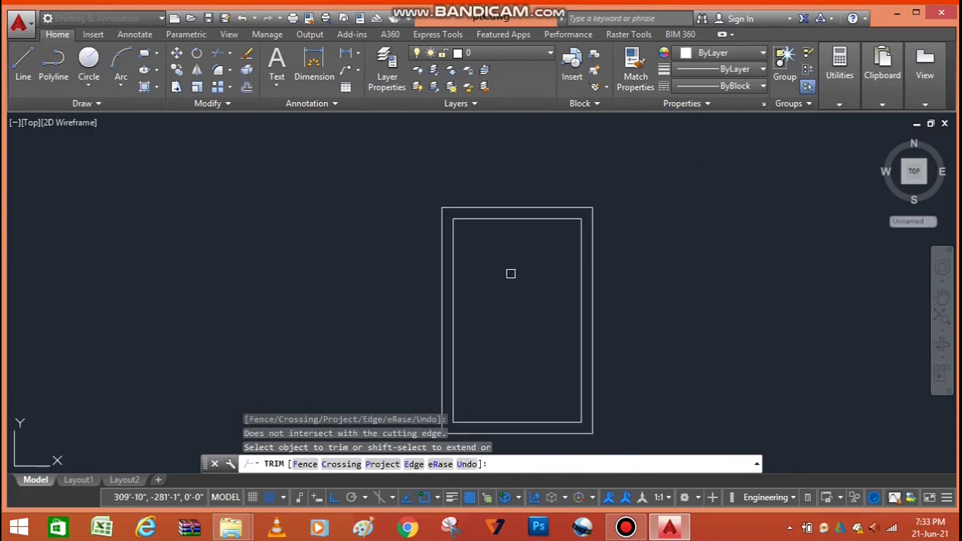
pyautogui.scroll(-2, 318, 177)
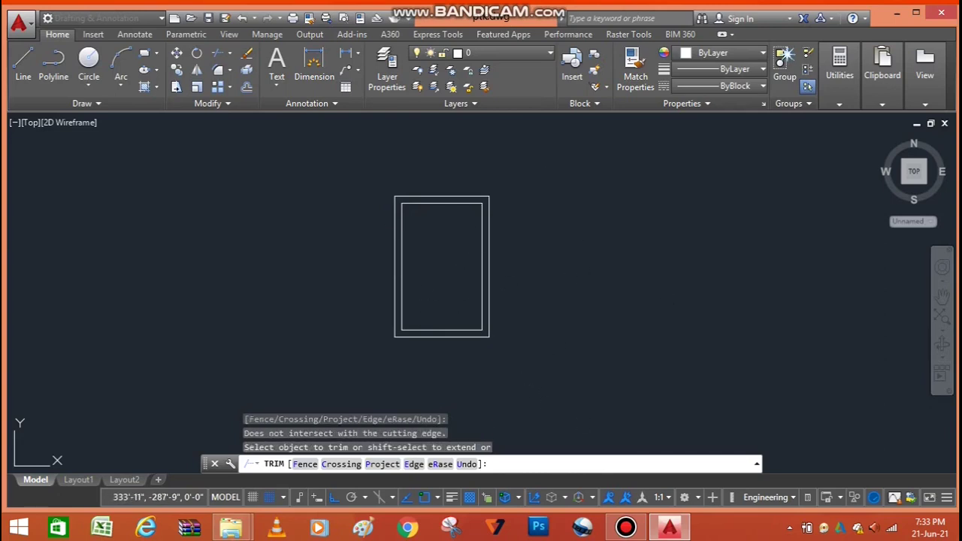
pyautogui.press('Escape')
# Step: Extend the inner left wall line up to the outer wall using all objects as boundaries
pyautogui.scroll(1, 414, 219)
pyautogui.scroll(3, 419, 228)
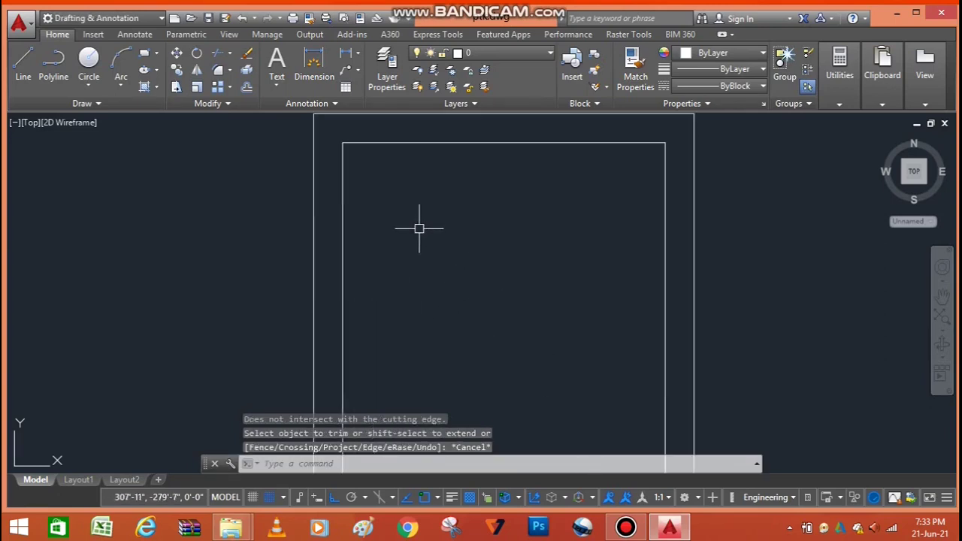
pyautogui.scroll(-4, 419, 229)
pyautogui.write('E')
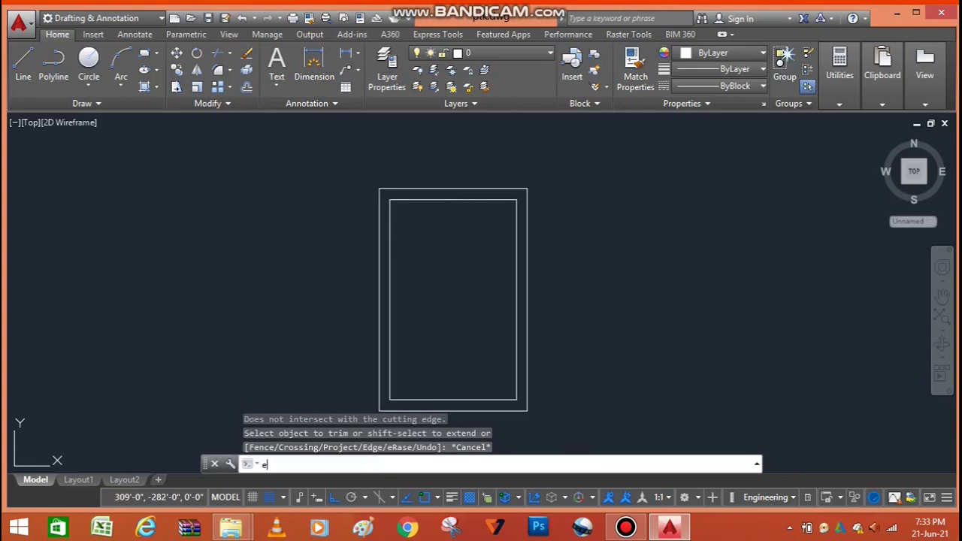
pyautogui.write('x')
pyautogui.press('Return')
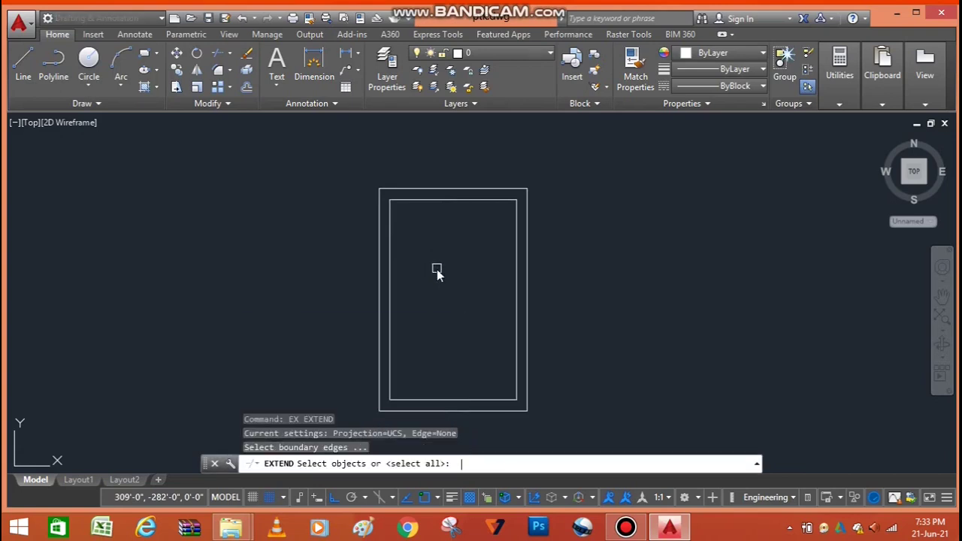
pyautogui.press('Return')
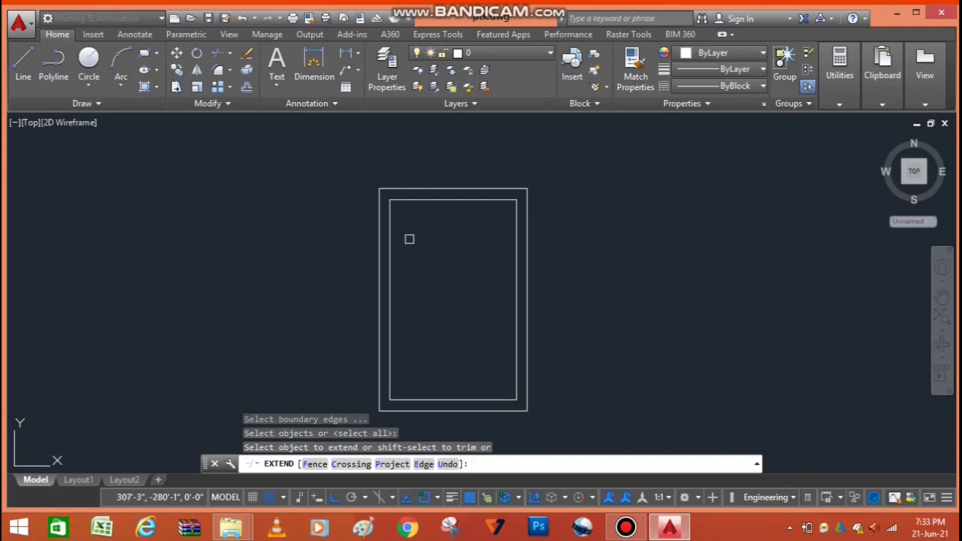
pyautogui.scroll(4, 387, 218)
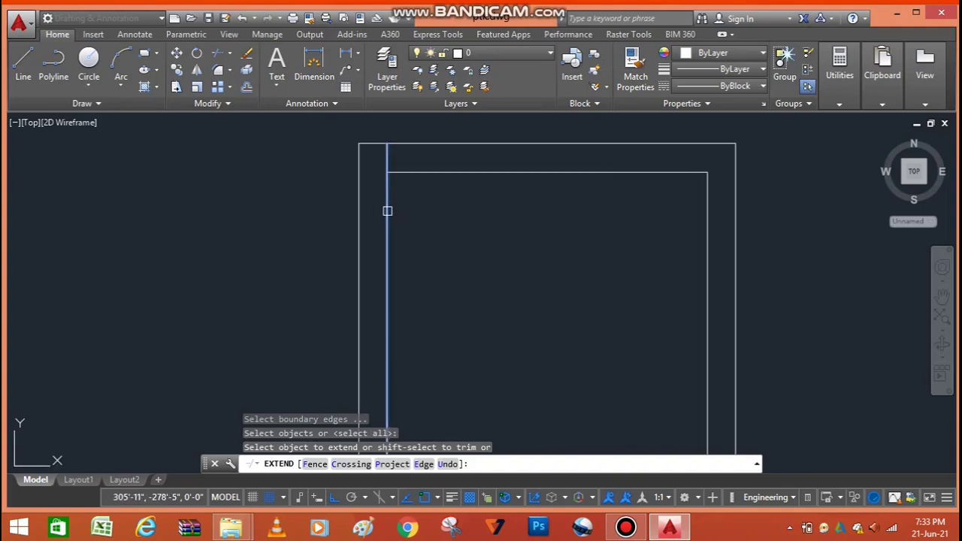
pyautogui.click(387, 211)
# Step: Extend the inner right, left and bottom wall lines to the outer walls
pyautogui.scroll(-2, 411, 266)
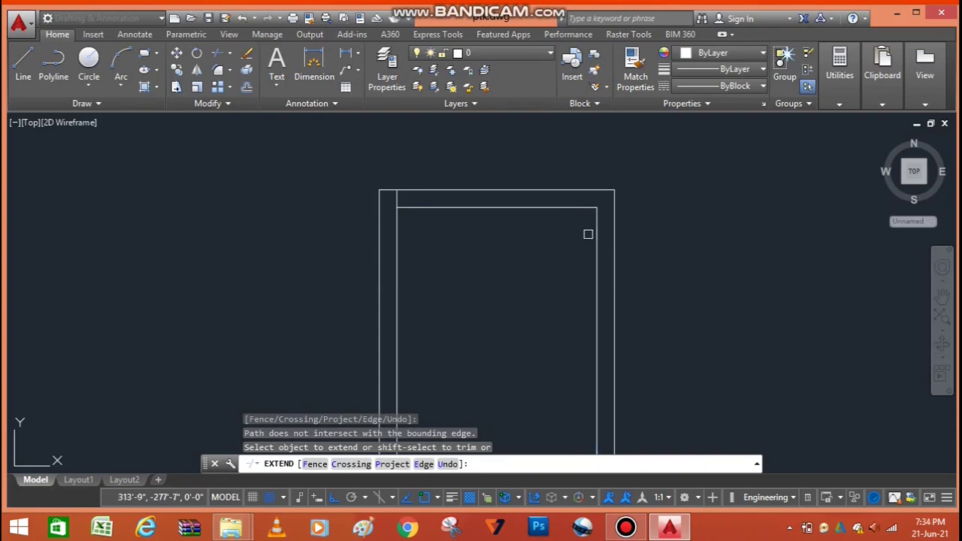
pyautogui.scroll(5, 596, 199)
pyautogui.scroll(-2, 568, 215)
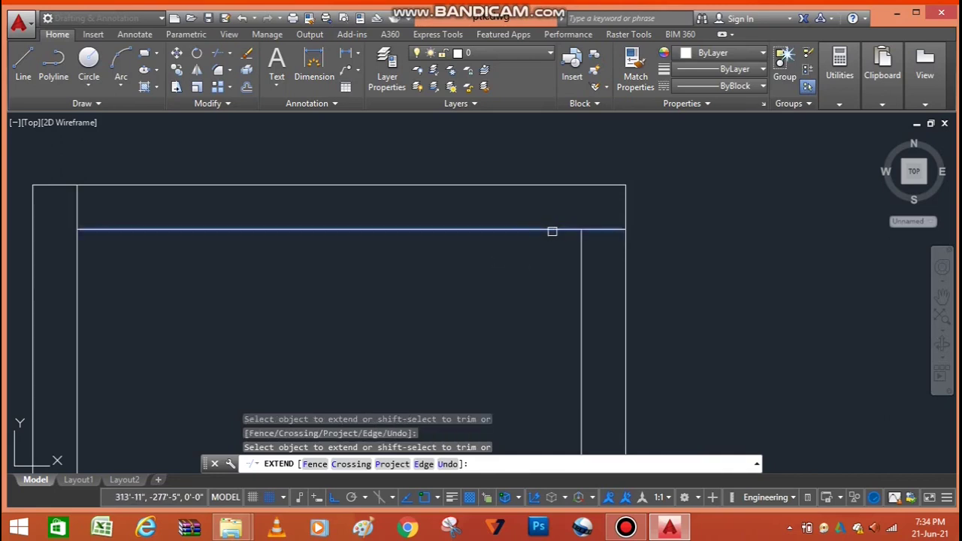
pyautogui.scroll(-2, 552, 230)
pyautogui.scroll(-3, 518, 233)
pyautogui.scroll(-2, 487, 239)
pyautogui.scroll(4, 489, 263)
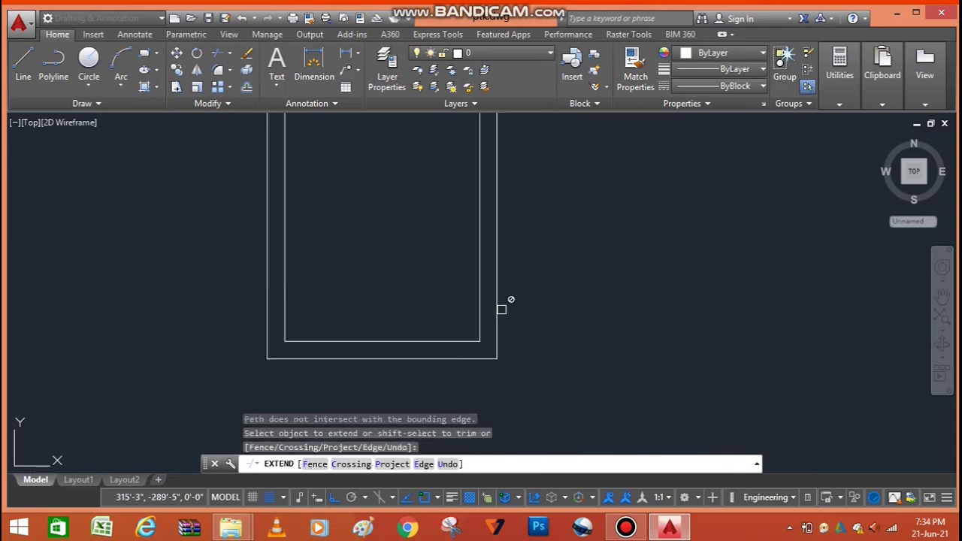
pyautogui.scroll(2, 474, 331)
pyautogui.click(464, 345)
pyautogui.click(376, 361)
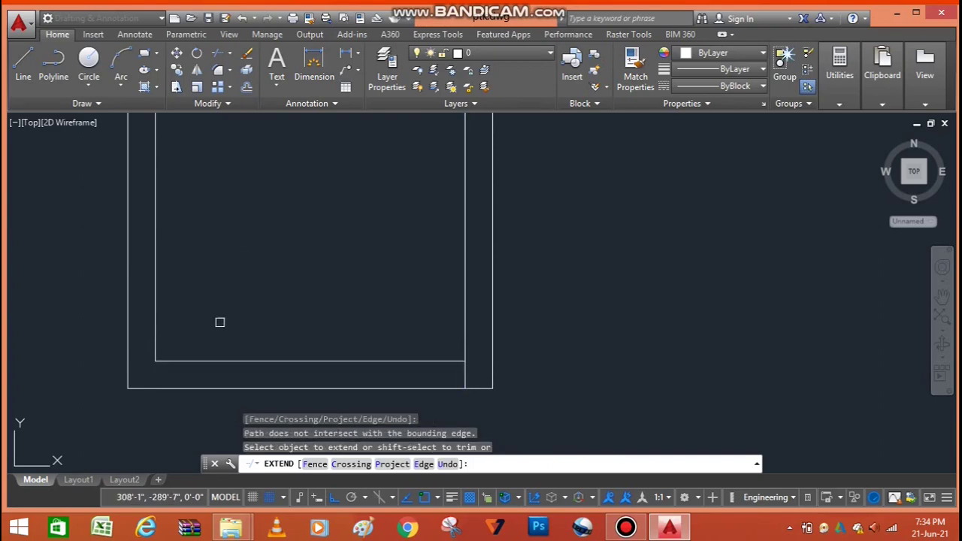
pyautogui.click(154, 332)
pyautogui.click(166, 364)
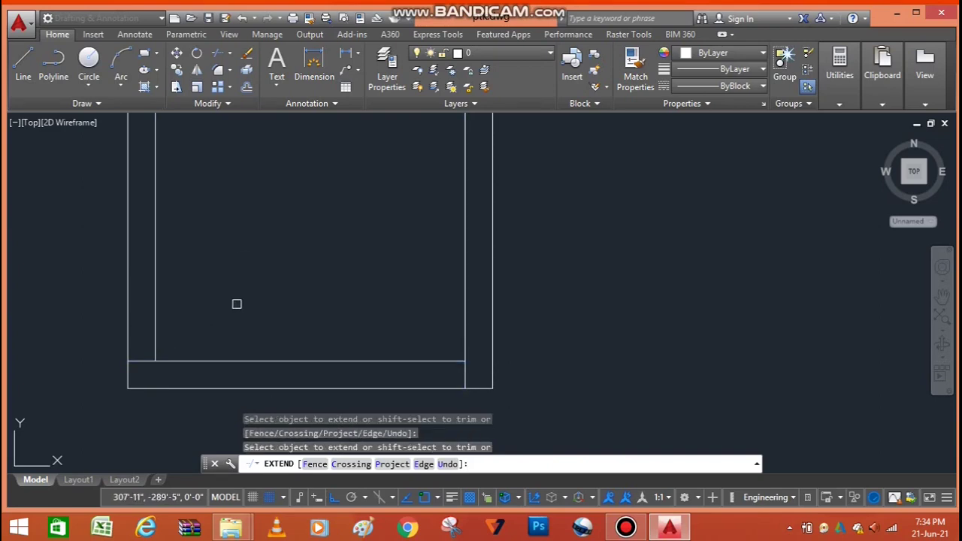
pyautogui.scroll(-4, 298, 301)
pyautogui.scroll(-3, 363, 308)
pyautogui.click(368, 188)
pyautogui.scroll(7, 301, 182)
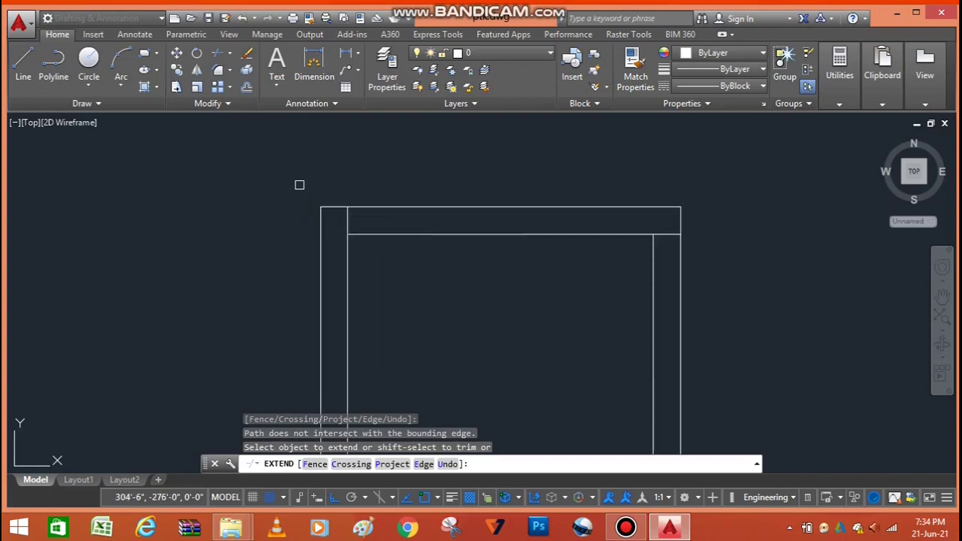
pyautogui.scroll(2, 297, 186)
pyautogui.scroll(-8, 379, 218)
pyautogui.scroll(8, 380, 248)
pyautogui.scroll(-8, 391, 218)
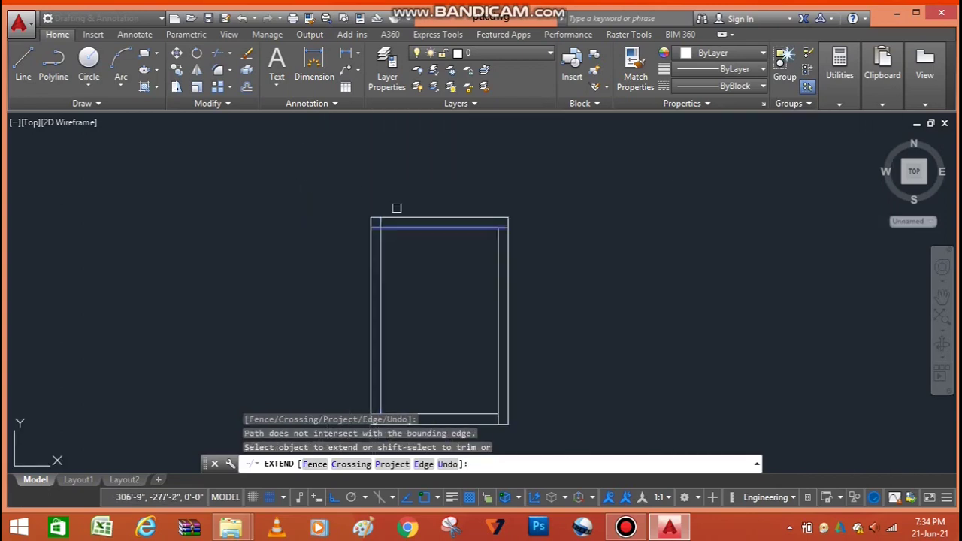
pyautogui.scroll(8, 402, 197)
pyautogui.scroll(-3, 406, 189)
pyautogui.scroll(3, 401, 197)
pyautogui.scroll(-8, 402, 196)
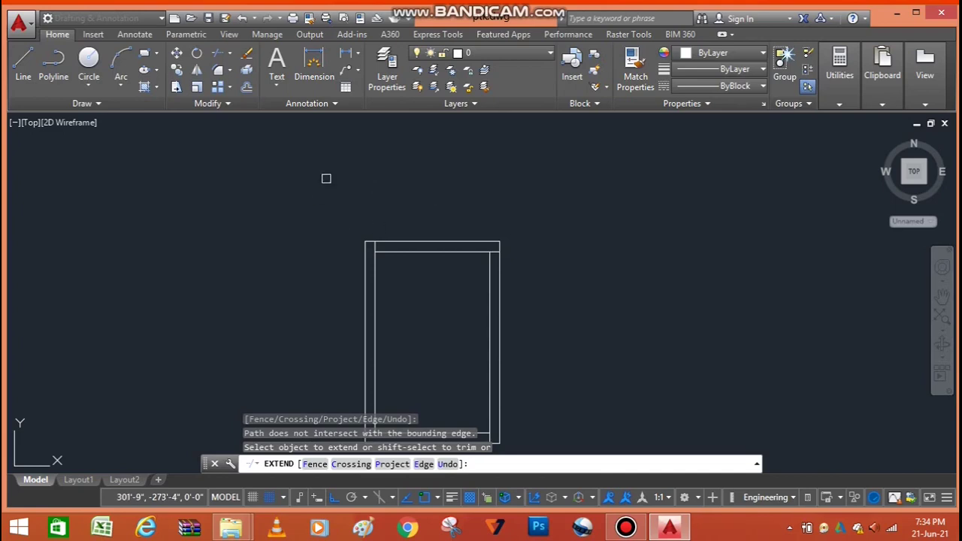
pyautogui.scroll(4, 300, 292)
pyautogui.scroll(-2, 300, 292)
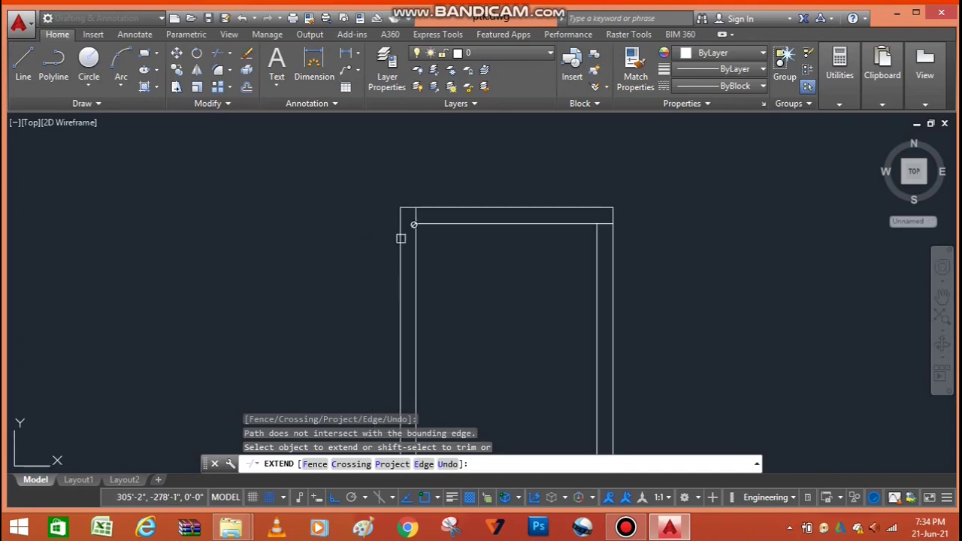
pyautogui.scroll(10, 414, 207)
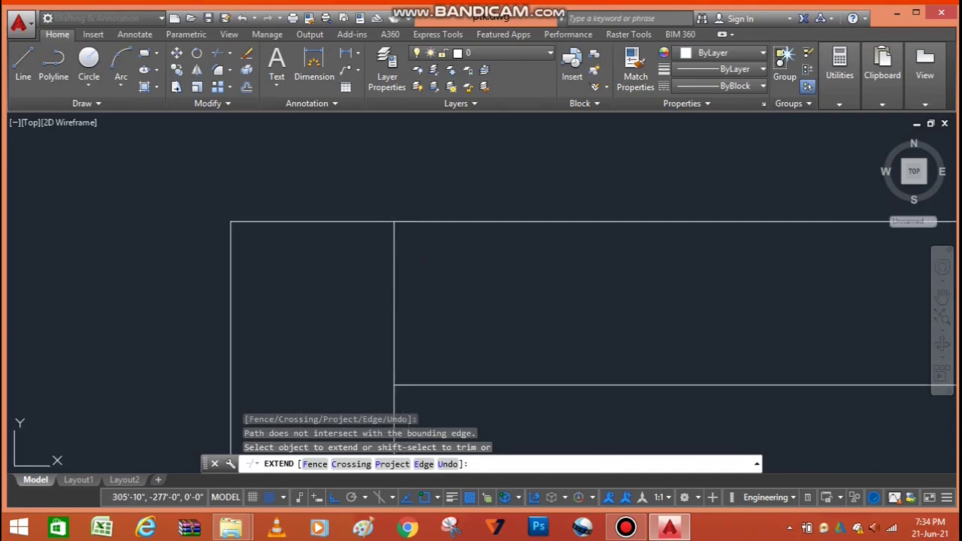
pyautogui.press('Escape')
# Step: Shorten the stray vertical wall line by lowering its top end
pyautogui.click(391, 281)
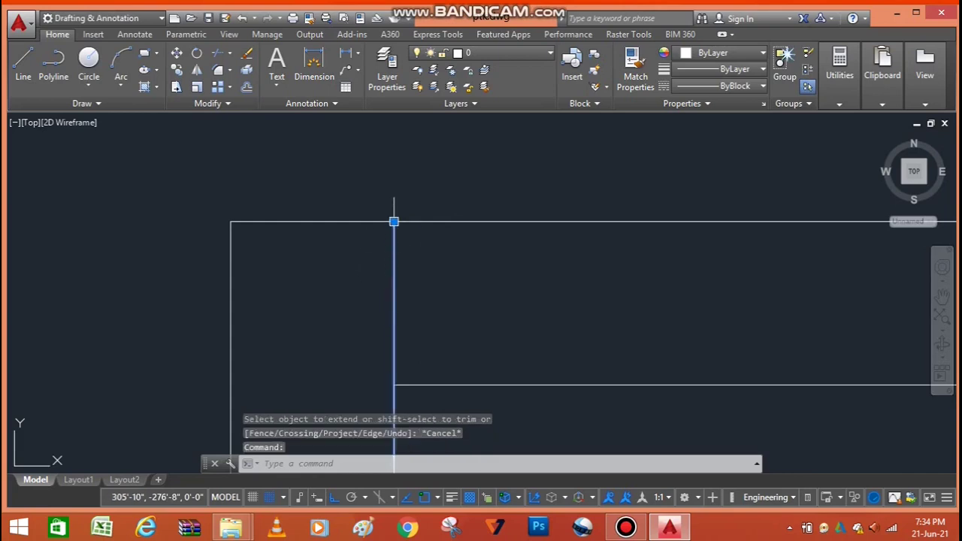
pyautogui.click(394, 222)
pyautogui.click(394, 298)
pyautogui.press('Escape')
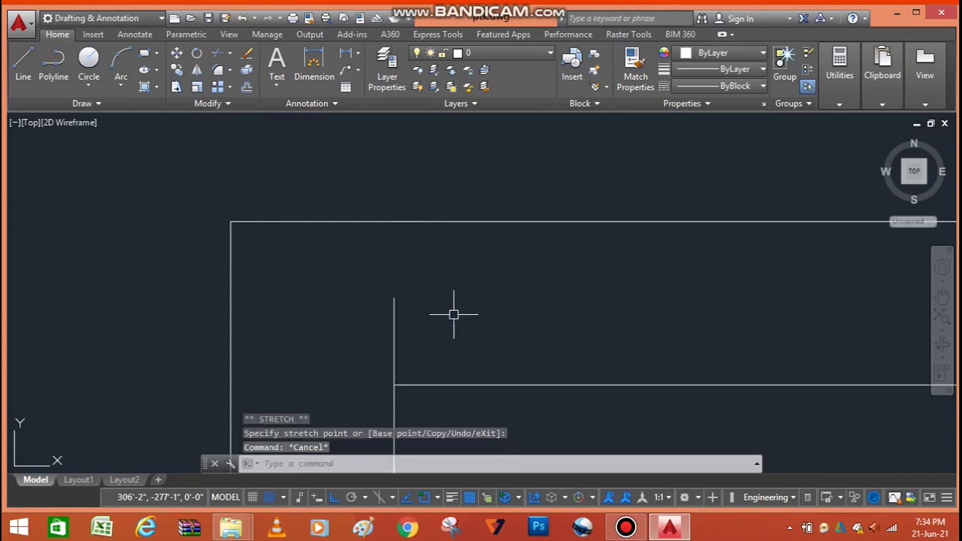
# Step: Draw a new vertical line from the wall line's end up to the top wall
pyautogui.scroll(-4, 331, 211)
pyautogui.scroll(-2, 357, 255)
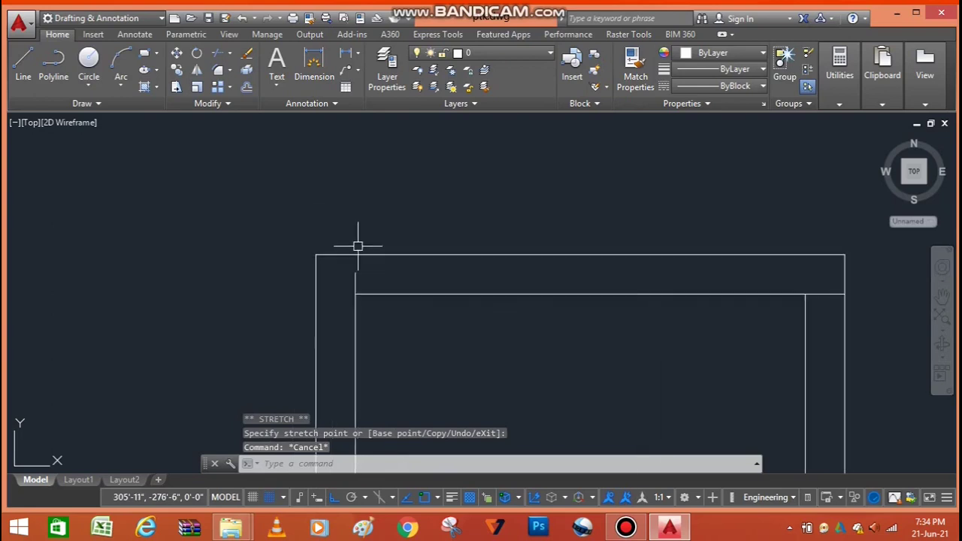
pyautogui.scroll(5, 358, 245)
pyautogui.scroll(-2, 362, 225)
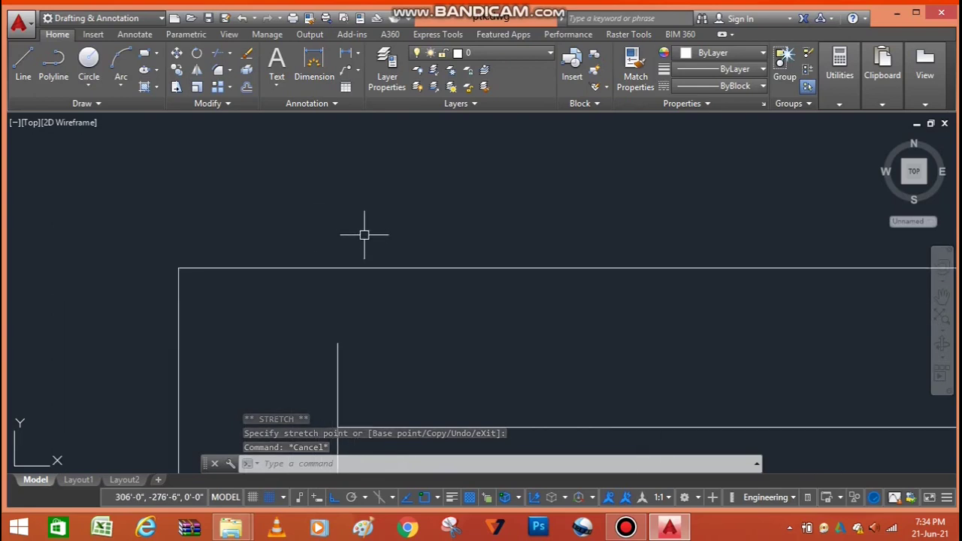
pyautogui.write('l')
pyautogui.press('Return')
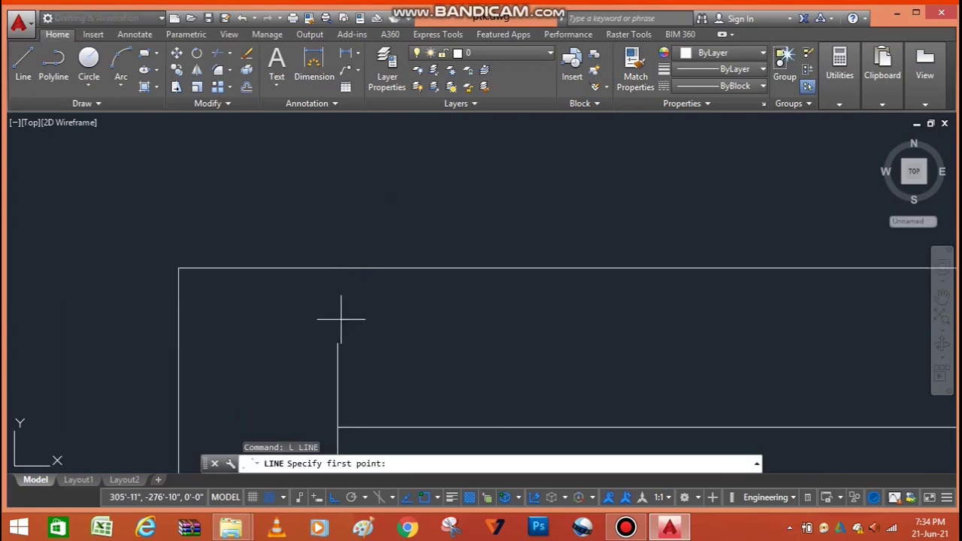
pyautogui.click(337, 343)
pyautogui.click(337, 269)
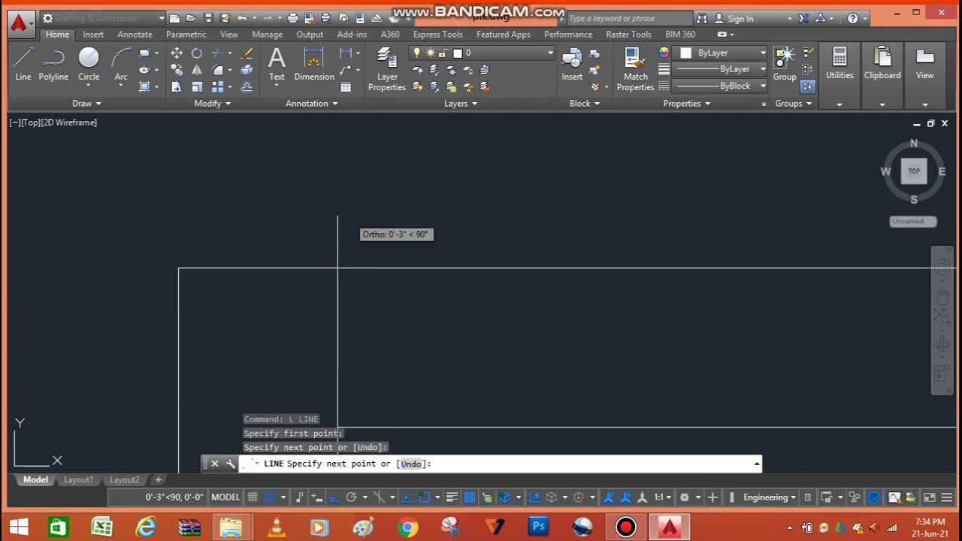
pyautogui.press('Escape')
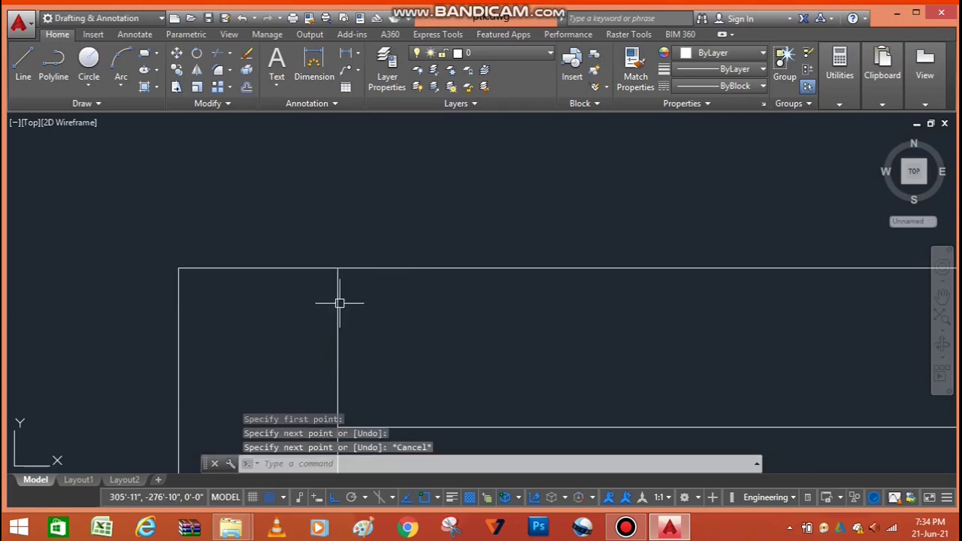
# Step: Erase the short stray vertical line near the corner
pyautogui.click(338, 303)
pyautogui.scroll(-2, 376, 193)
pyautogui.scroll(-2, 360, 228)
pyautogui.scroll(5, 360, 233)
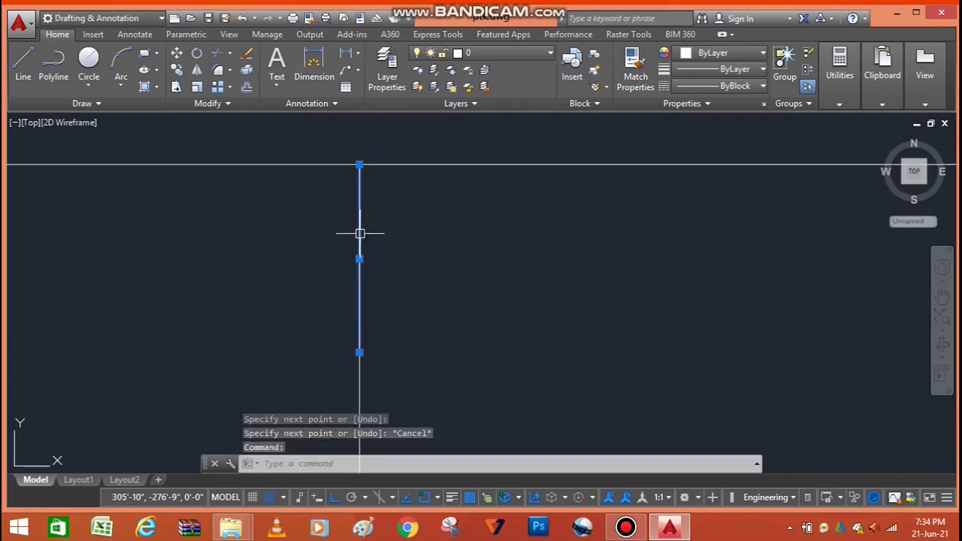
pyautogui.scroll(-4, 360, 233)
pyautogui.scroll(4, 335, 256)
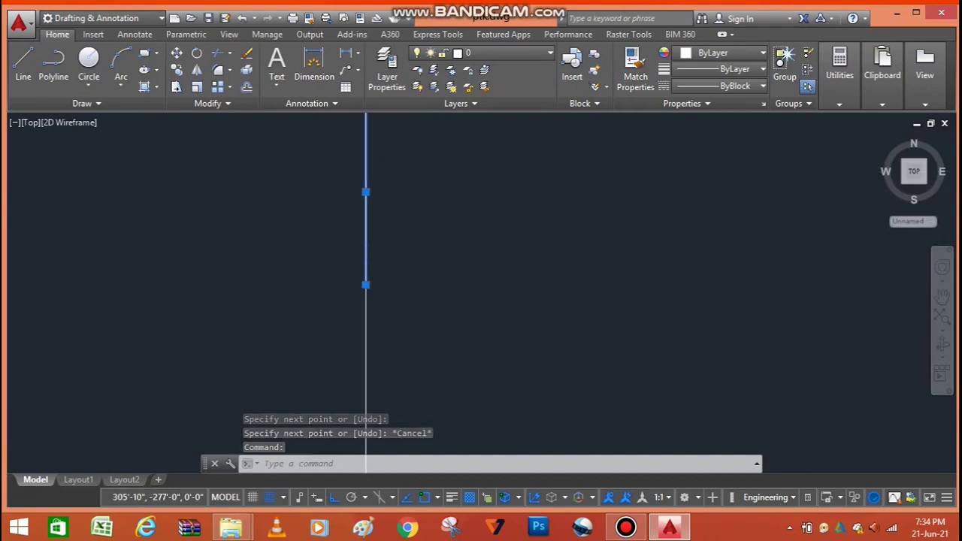
pyautogui.scroll(-4, 353, 293)
pyautogui.write('e')
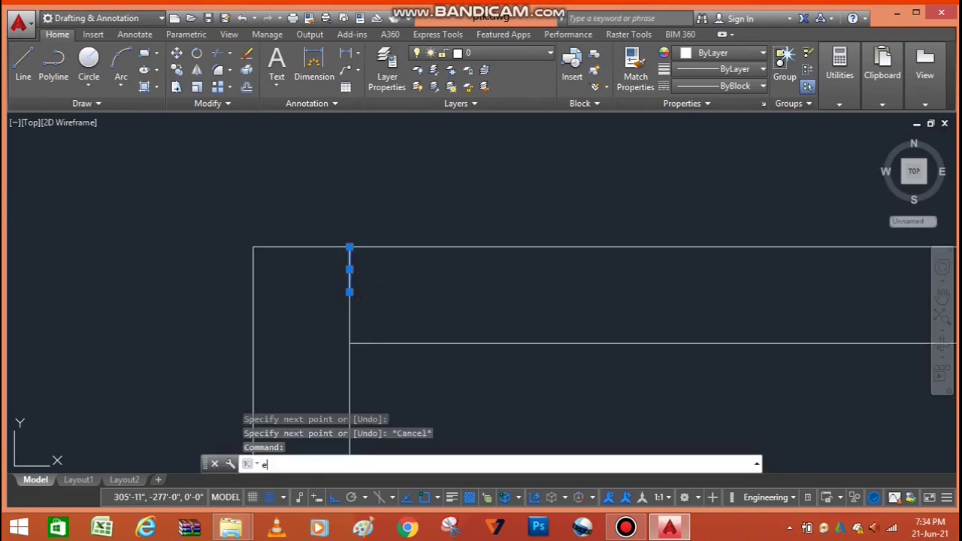
pyautogui.press('Return')
# Step: Begin another extend run using all edges as boundaries
pyautogui.scroll(-4, 365, 206)
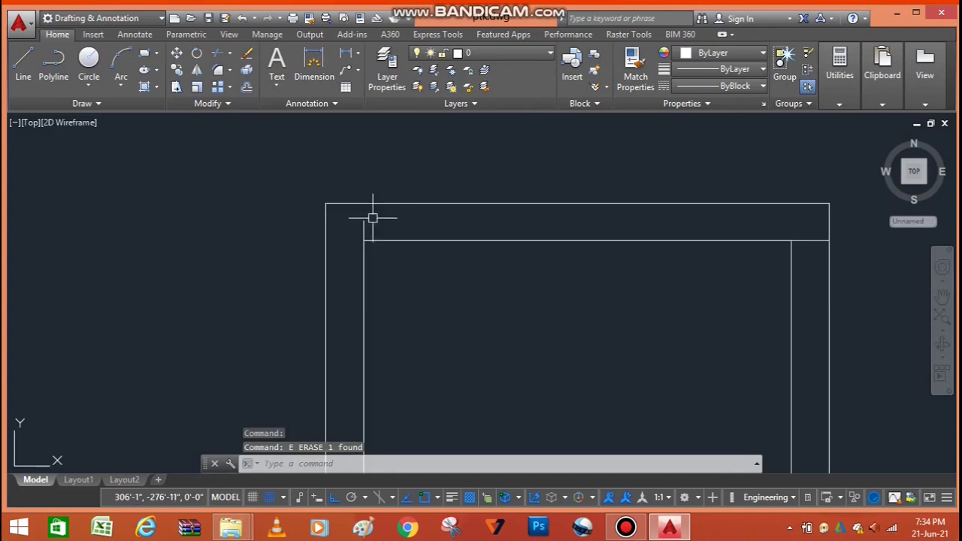
pyautogui.scroll(4, 372, 218)
pyautogui.write('e')
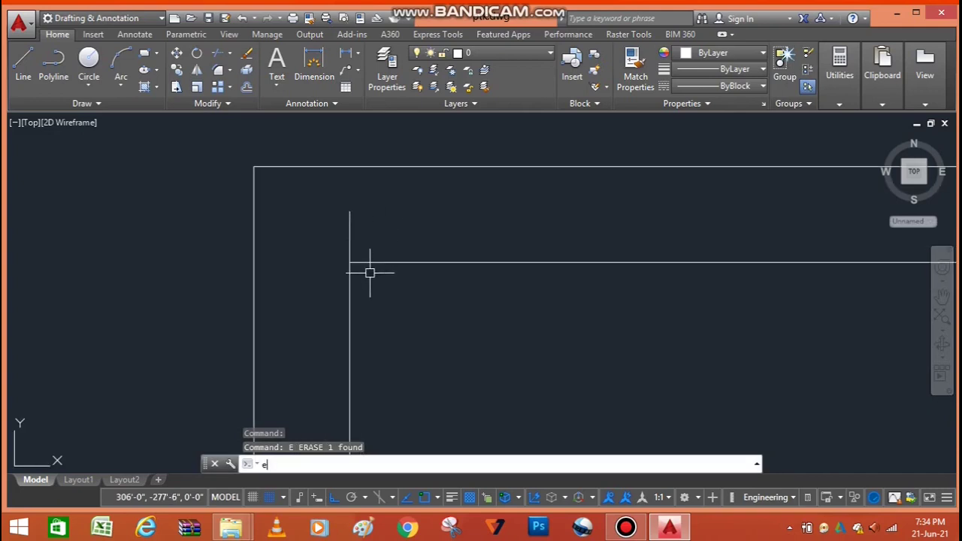
pyautogui.press('Return')
pyautogui.press('Return')
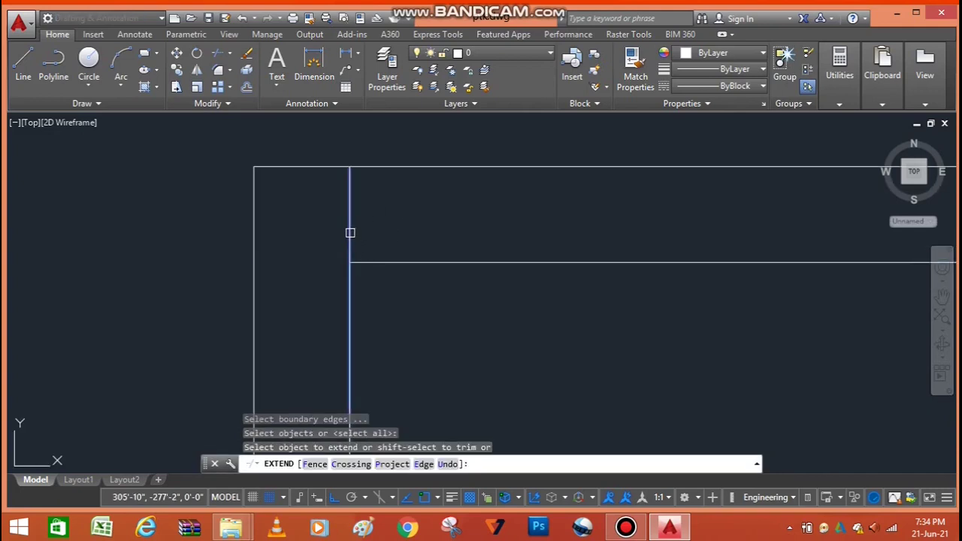
# Step: Cancel an initial attempt to extend the inner vertical line to the top edge
pyautogui.click(349, 231)
pyautogui.click(350, 231)
pyautogui.press('Escape')
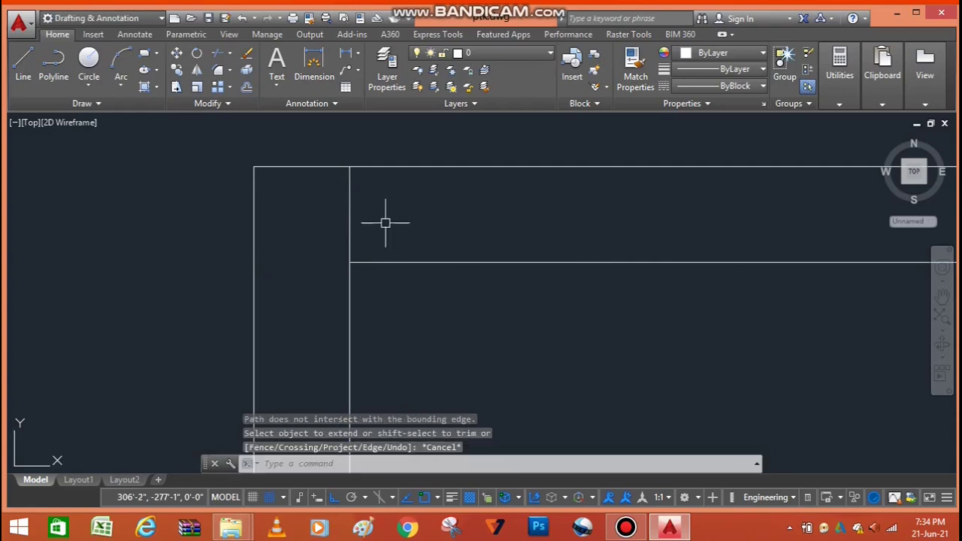
pyautogui.scroll(-2, 412, 176)
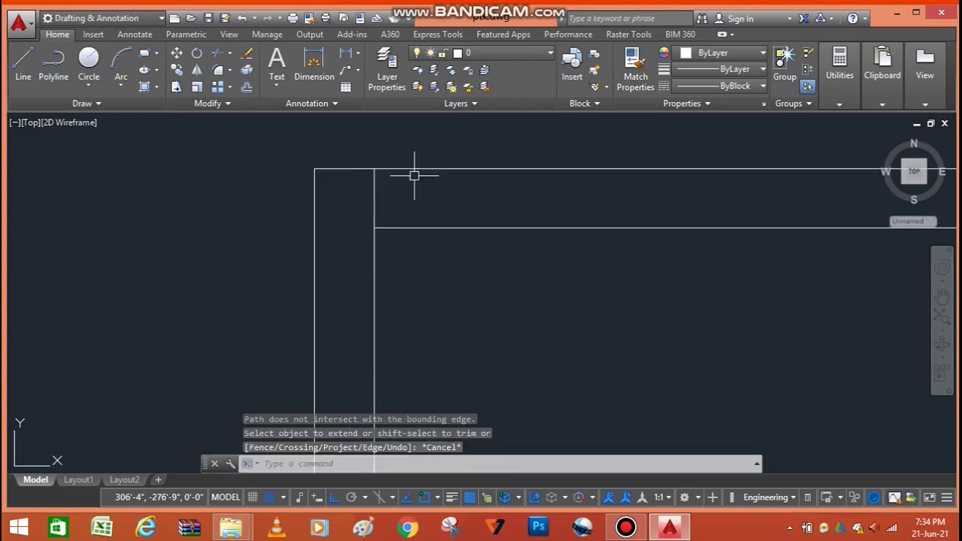
# Step: Select the inner left wall line and grip-stretch its top end further down
pyautogui.click(373, 200)
pyautogui.scroll(-5, 380, 181)
pyautogui.scroll(3, 383, 325)
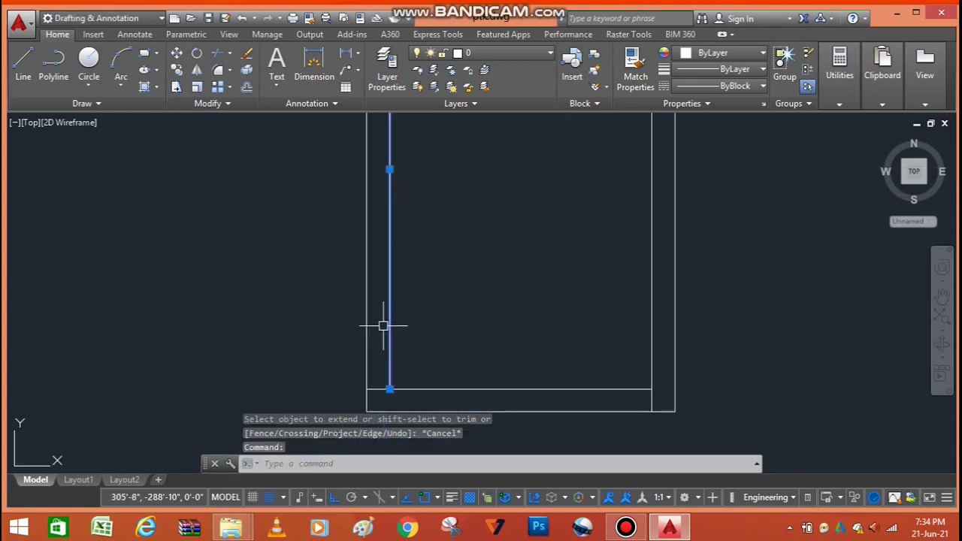
pyautogui.scroll(-4, 385, 315)
pyautogui.scroll(5, 380, 181)
pyautogui.scroll(2, 361, 218)
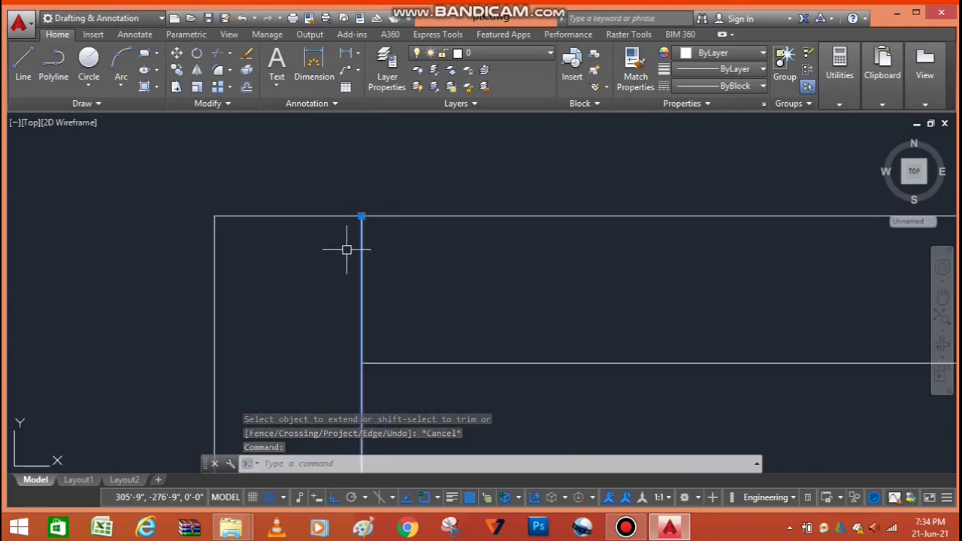
pyautogui.scroll(-5, 350, 261)
pyautogui.scroll(5, 359, 248)
pyautogui.scroll(-3, 406, 188)
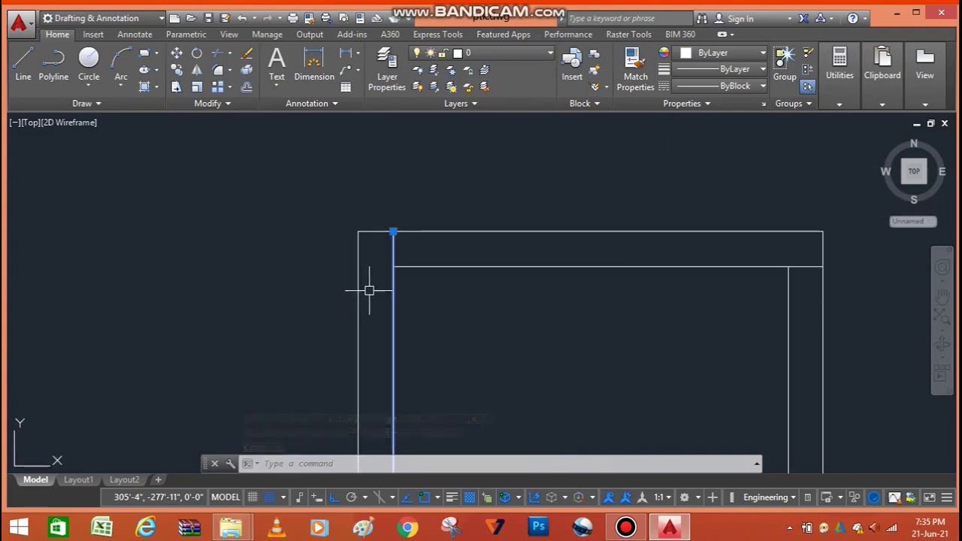
pyautogui.scroll(1, 372, 286)
pyautogui.scroll(-3, 391, 208)
pyautogui.scroll(2, 390, 208)
pyautogui.scroll(-2, 391, 210)
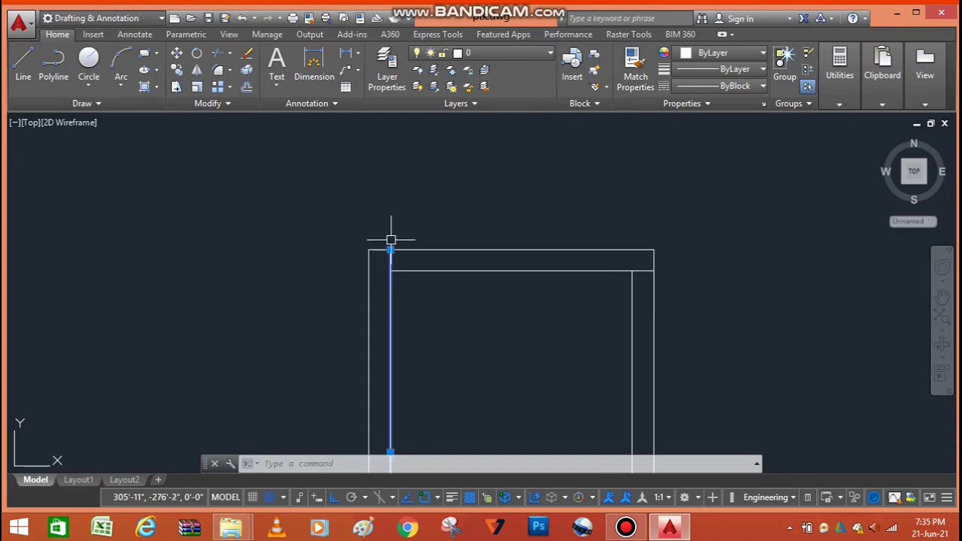
pyautogui.scroll(-1, 393, 179)
pyautogui.scroll(-1, 382, 229)
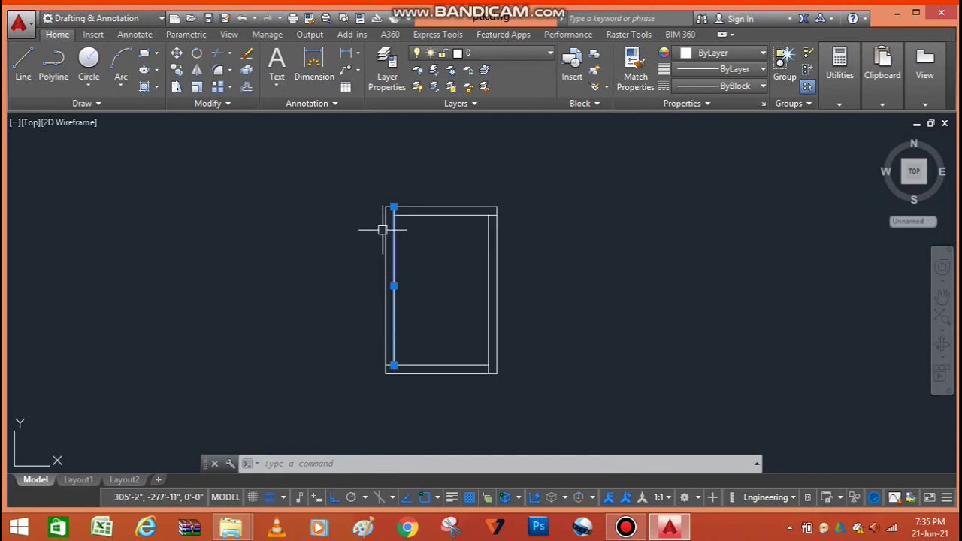
pyautogui.scroll(2, 371, 285)
pyautogui.scroll(2, 378, 311)
pyautogui.scroll(-4, 382, 348)
pyautogui.scroll(2, 397, 294)
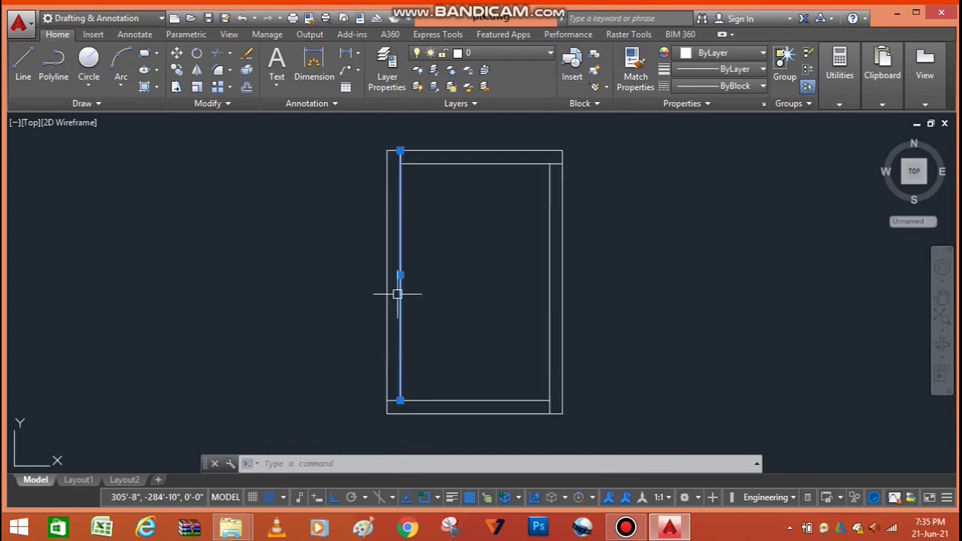
pyautogui.click(400, 150)
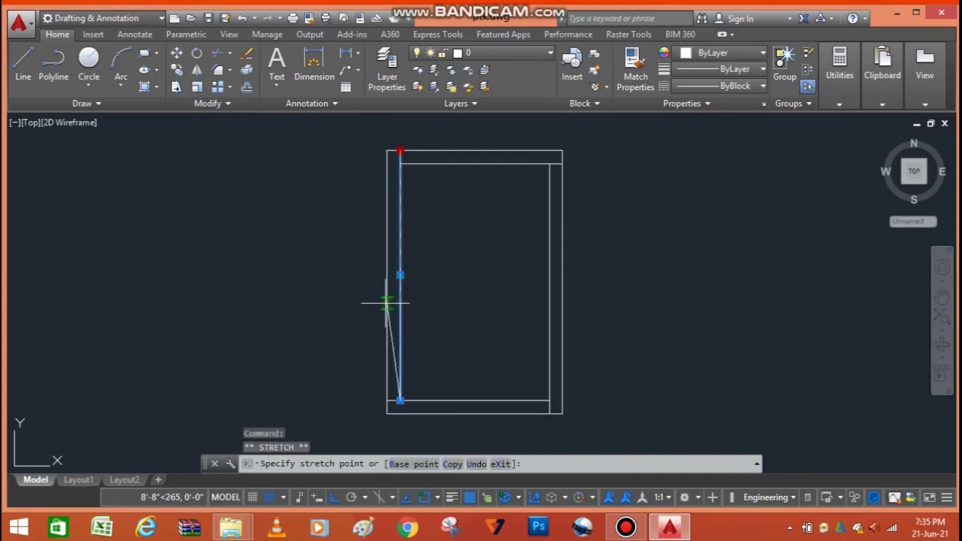
pyautogui.click(400, 329)
pyautogui.press('Escape')
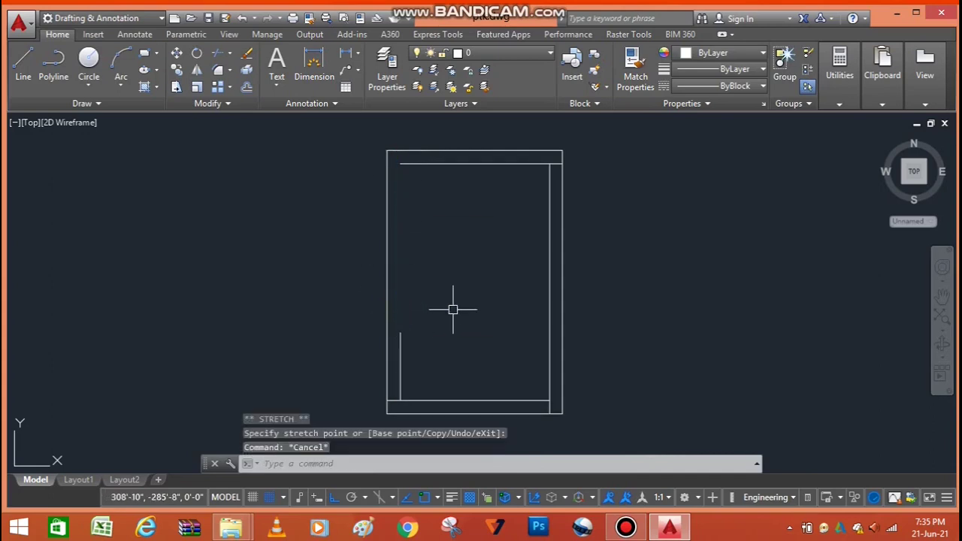
# Step: Extend the inner left wall line with EX until it meets the inner top line
pyautogui.write('ex')
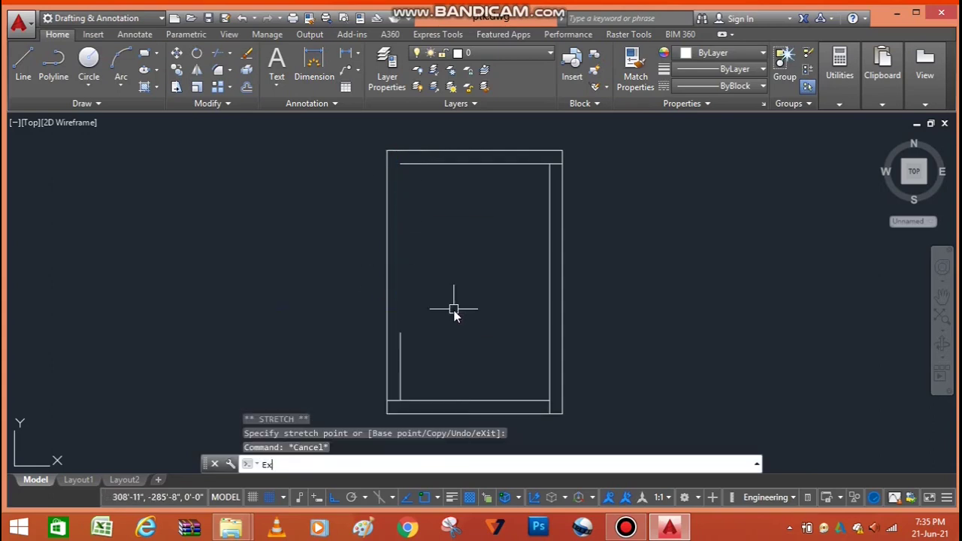
pyautogui.press('Return')
pyautogui.press('Return')
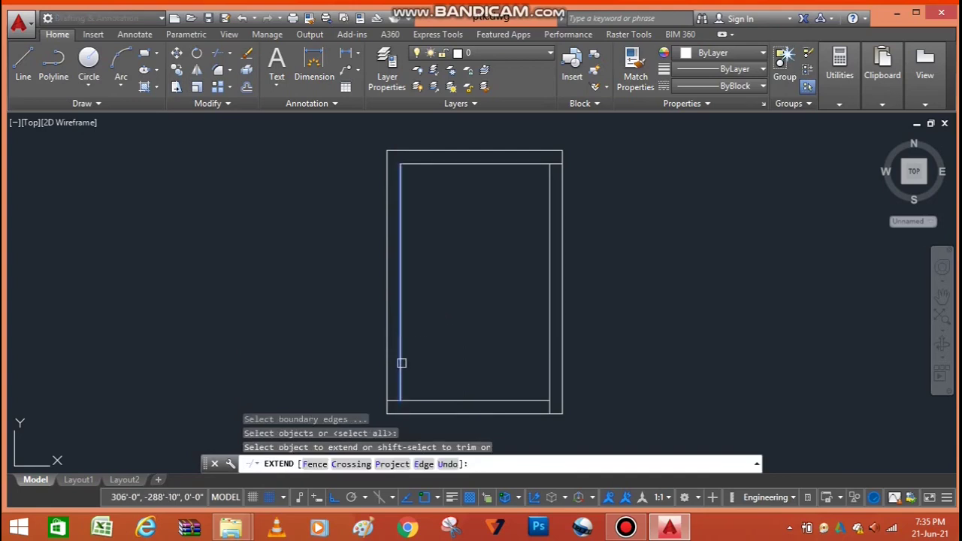
pyautogui.click(400, 361)
pyautogui.press('Escape')
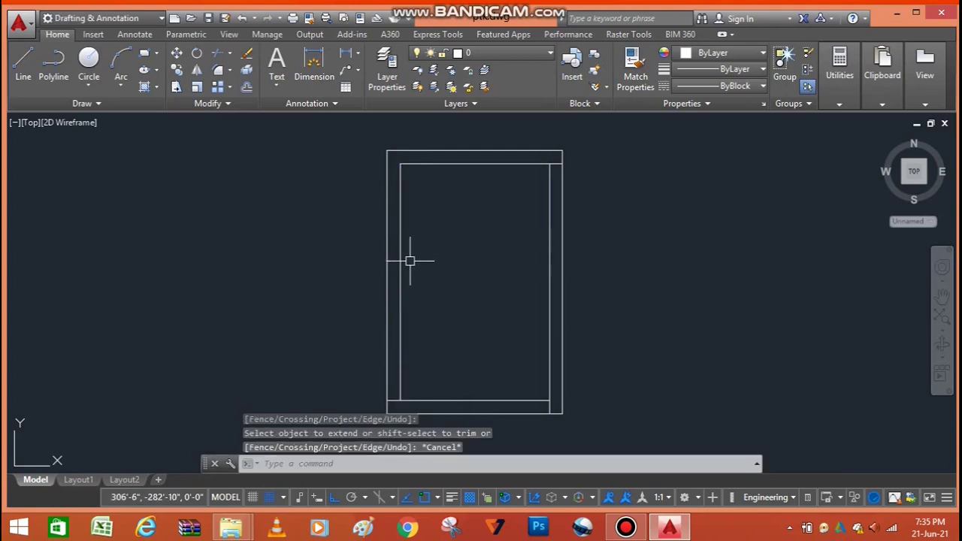
pyautogui.click(401, 284)
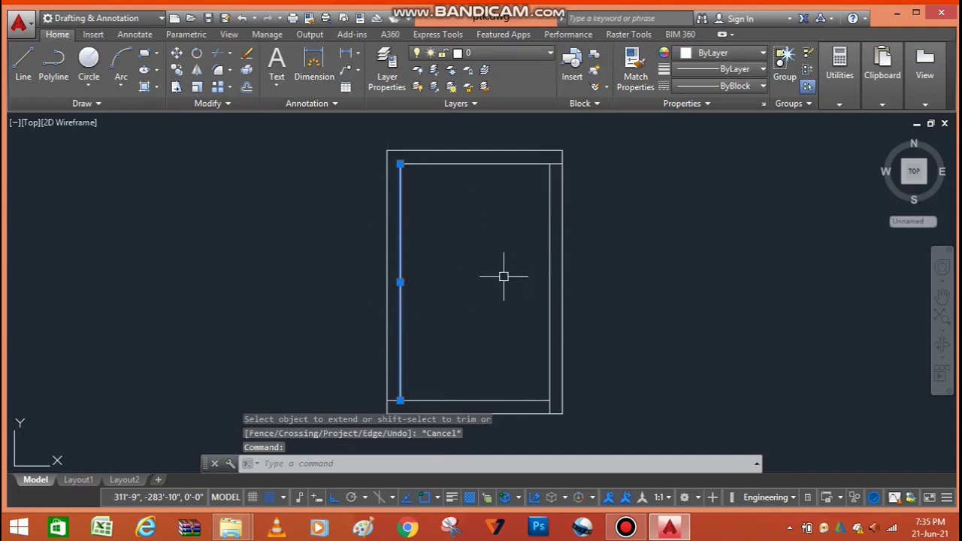
pyautogui.press('Escape')
pyautogui.scroll(-4, 386, 212)
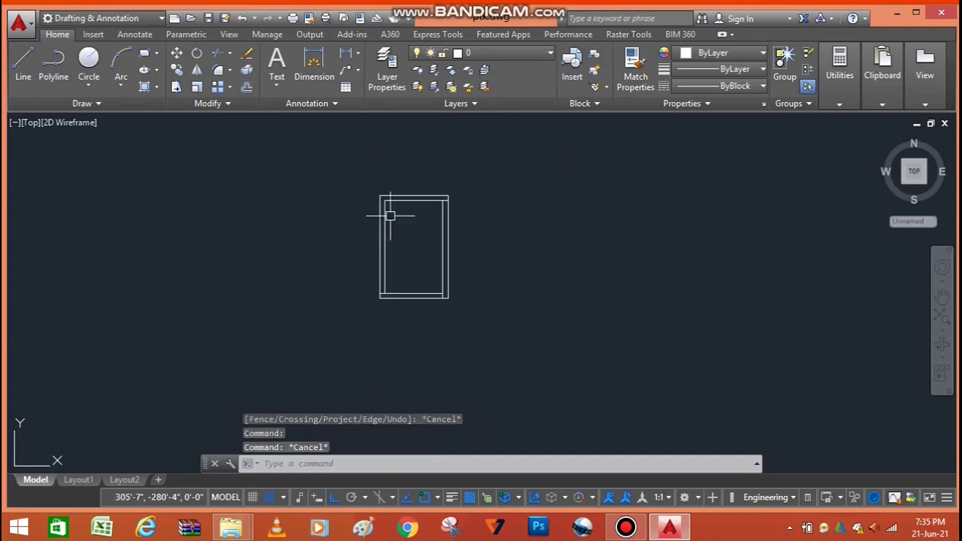
pyautogui.scroll(4, 470, 226)
pyautogui.scroll(-7, 489, 223)
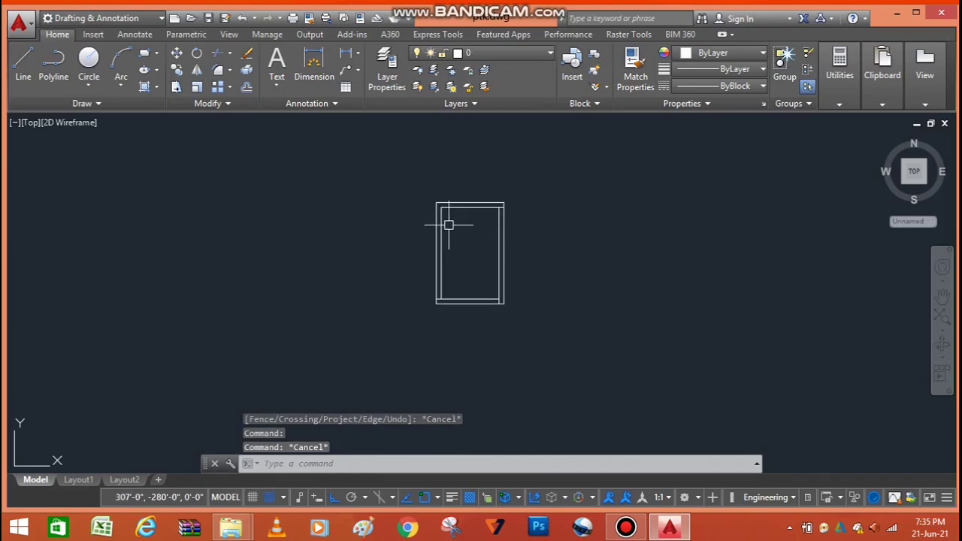
pyautogui.scroll(7, 446, 222)
pyautogui.scroll(-2, 442, 200)
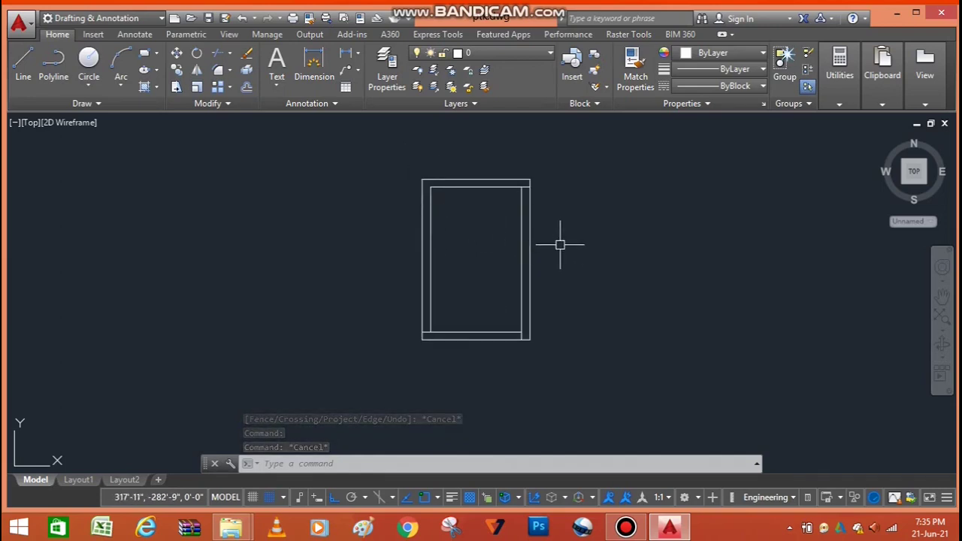
# Step: Move the eight-line room from its lower-left corner to a new spot, with Ortho off then back on
pyautogui.write('m')
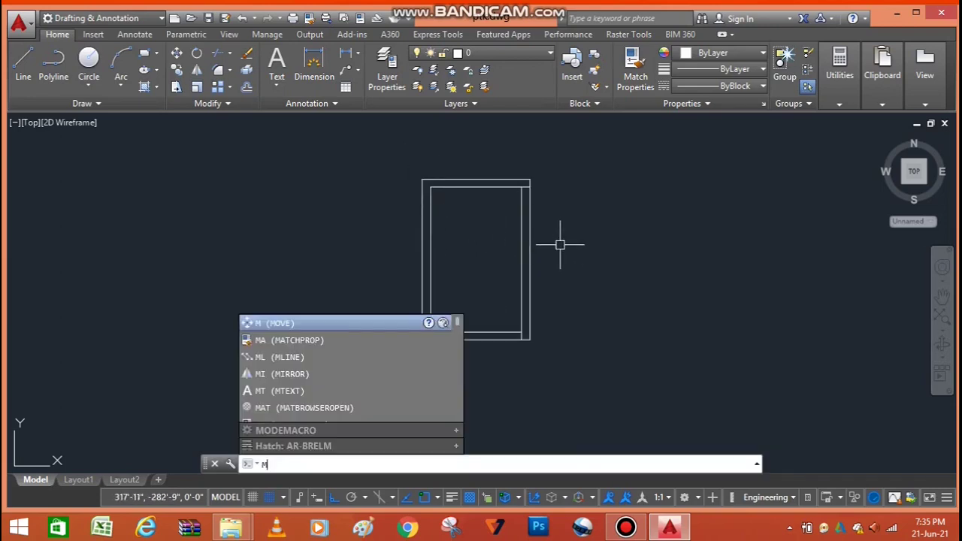
pyautogui.press('Return')
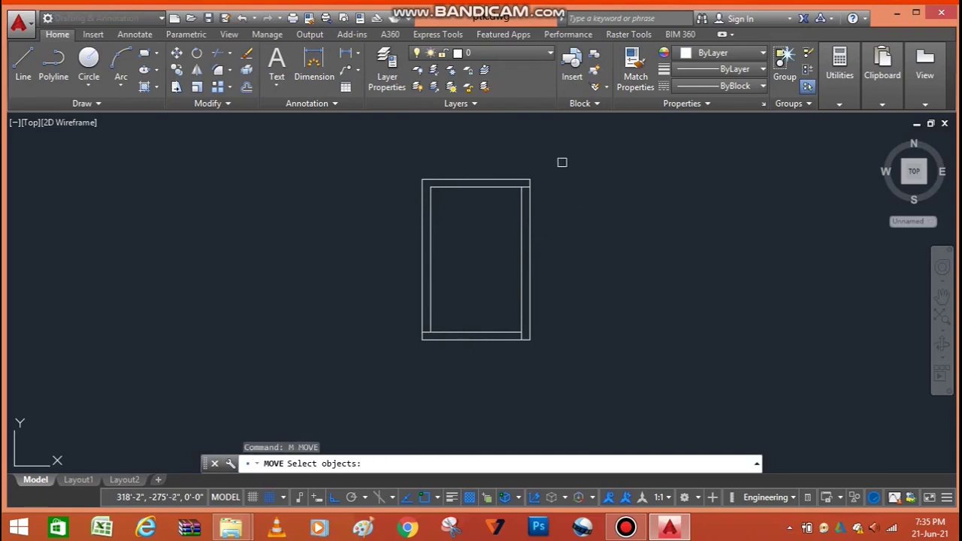
pyautogui.click(562, 163)
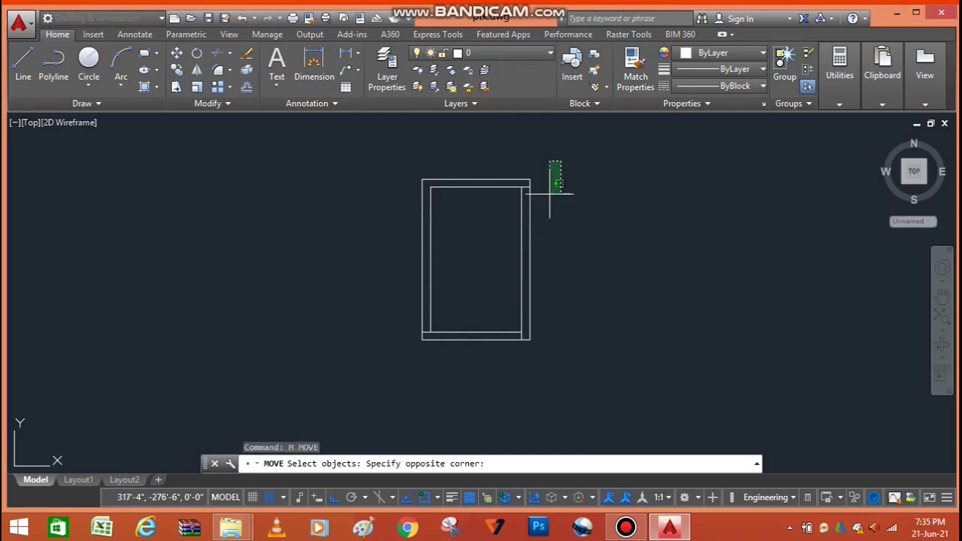
pyautogui.click(400, 357)
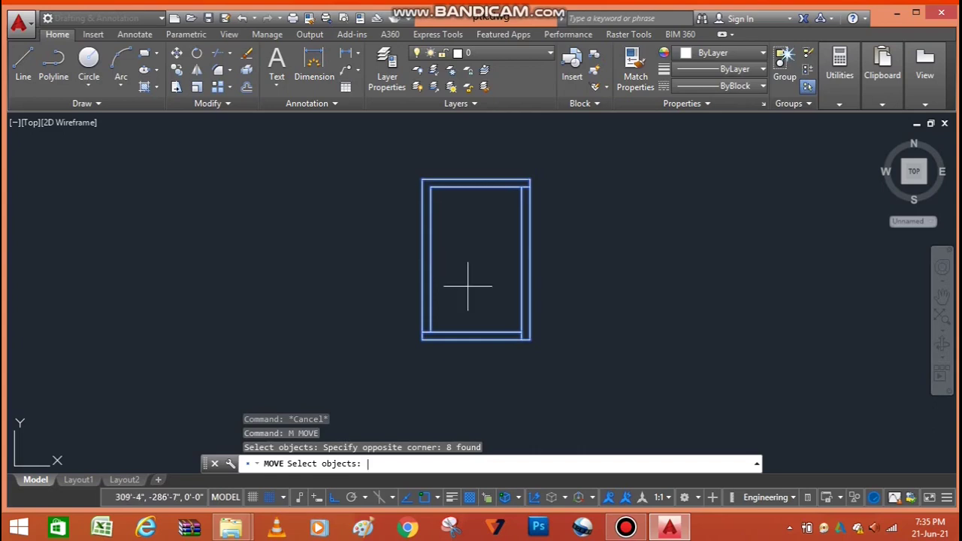
pyautogui.press('Return')
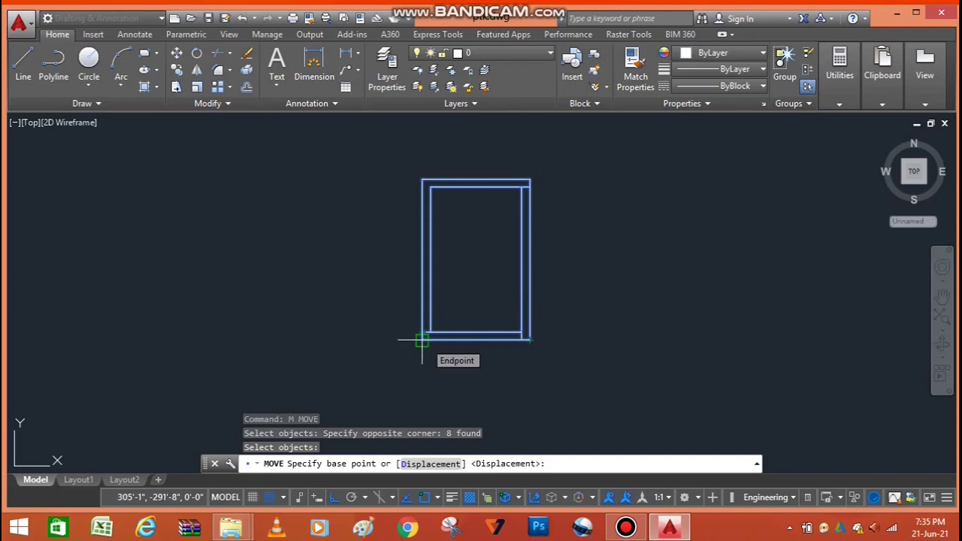
pyautogui.click(422, 340)
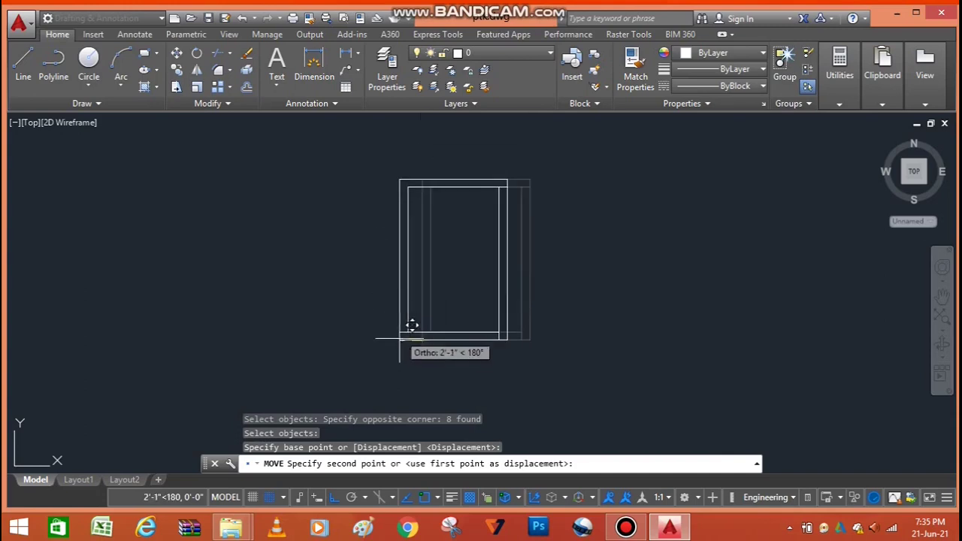
pyautogui.click(335, 499)
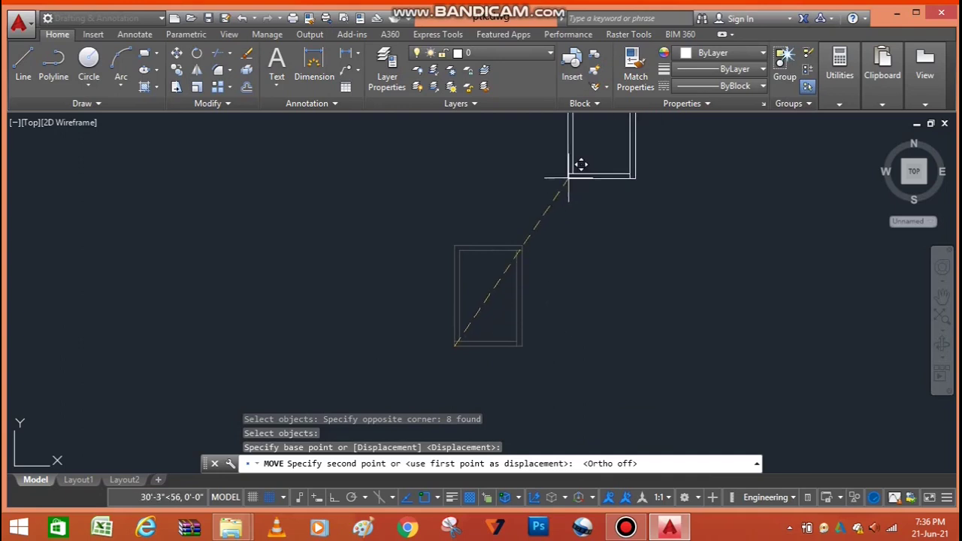
pyautogui.click(576, 188)
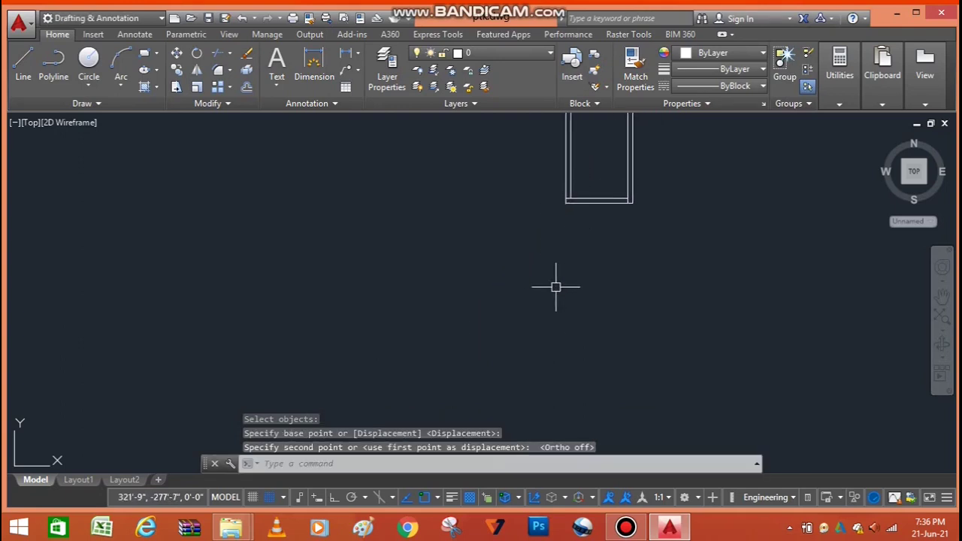
pyautogui.scroll(-3, 489, 323)
pyautogui.scroll(5, 537, 242)
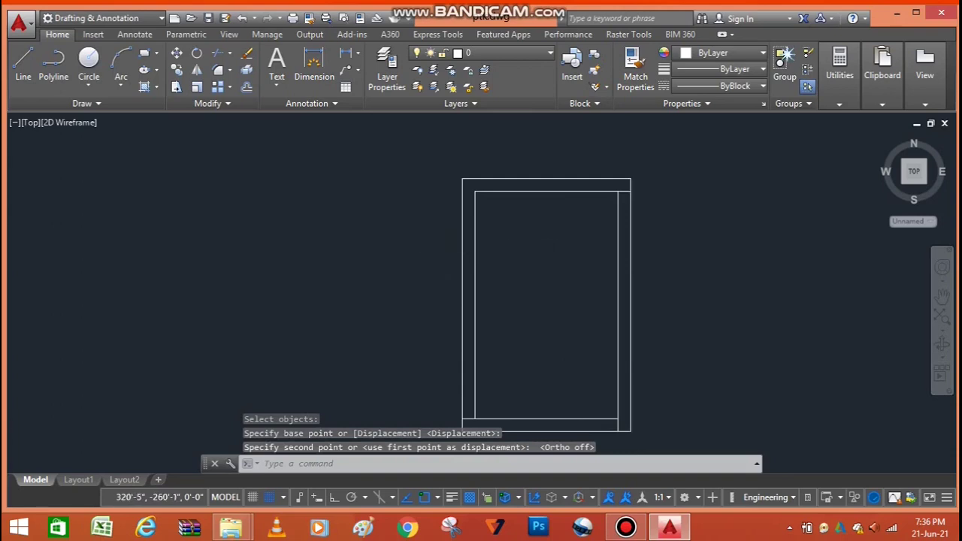
pyautogui.scroll(-2, 439, 263)
pyautogui.click(333, 498)
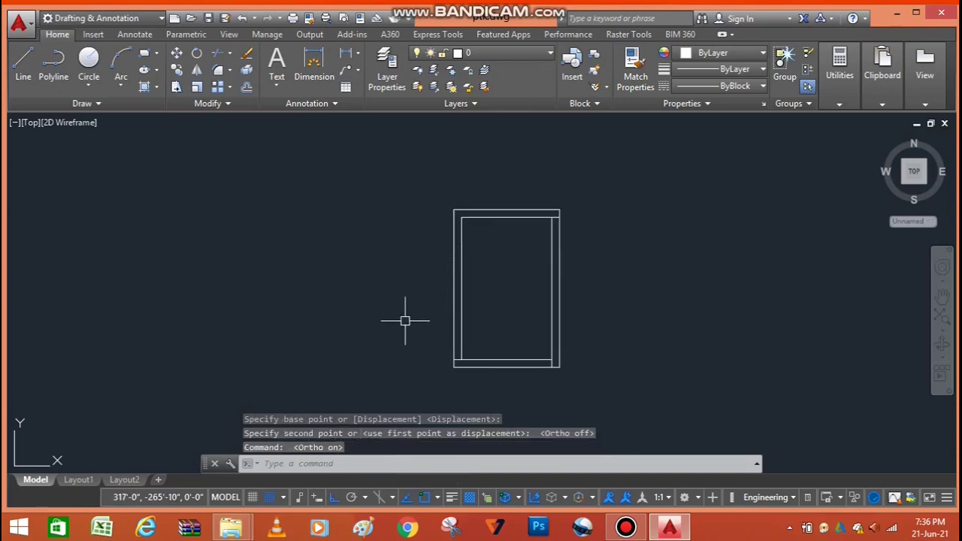
# Step: Crossing-select all eight wall lines of the double-walled room
pyautogui.click(610, 184)
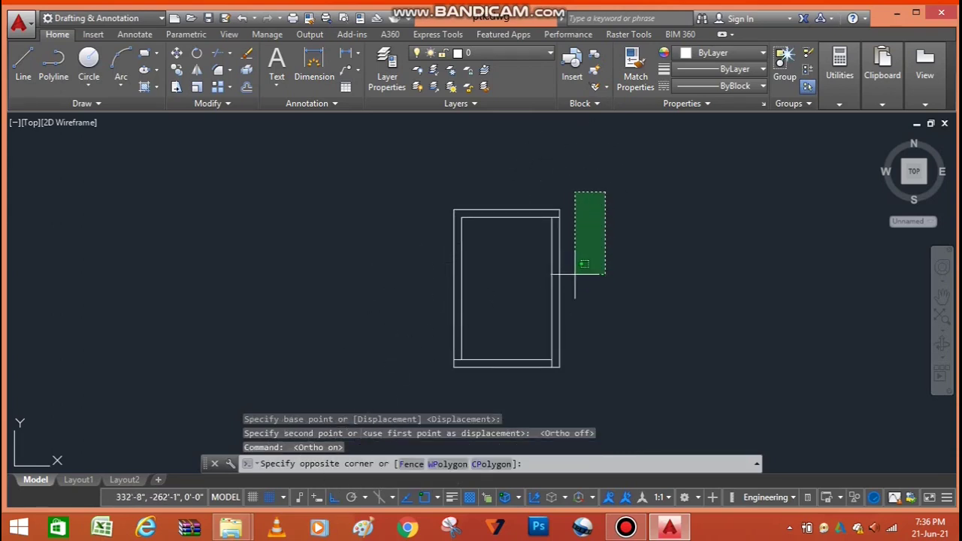
pyautogui.click(601, 195)
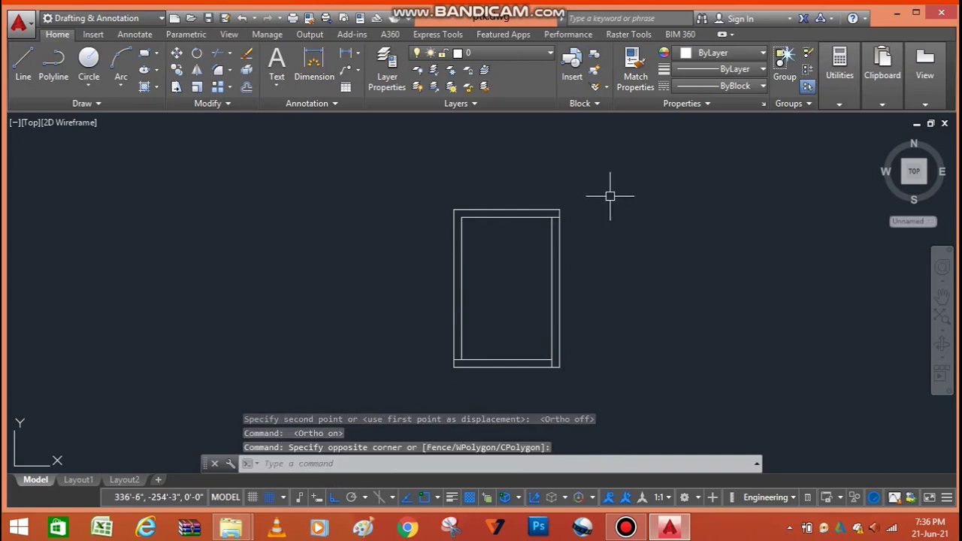
pyautogui.click(602, 184)
pyautogui.click(407, 396)
pyautogui.write('C')
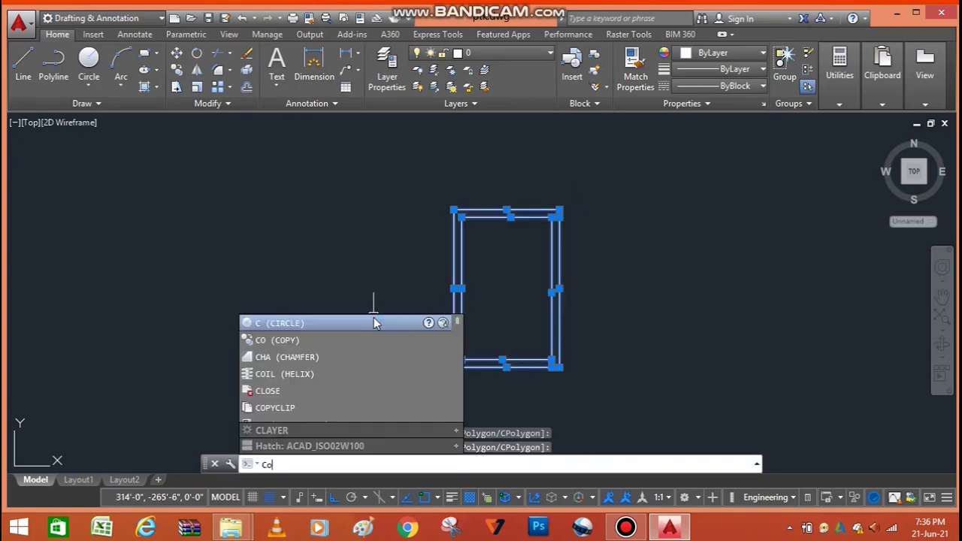
# Step: Copy the room twice to the left and twice to the right, forming a row of five
pyautogui.write('o')
pyautogui.press('Return')
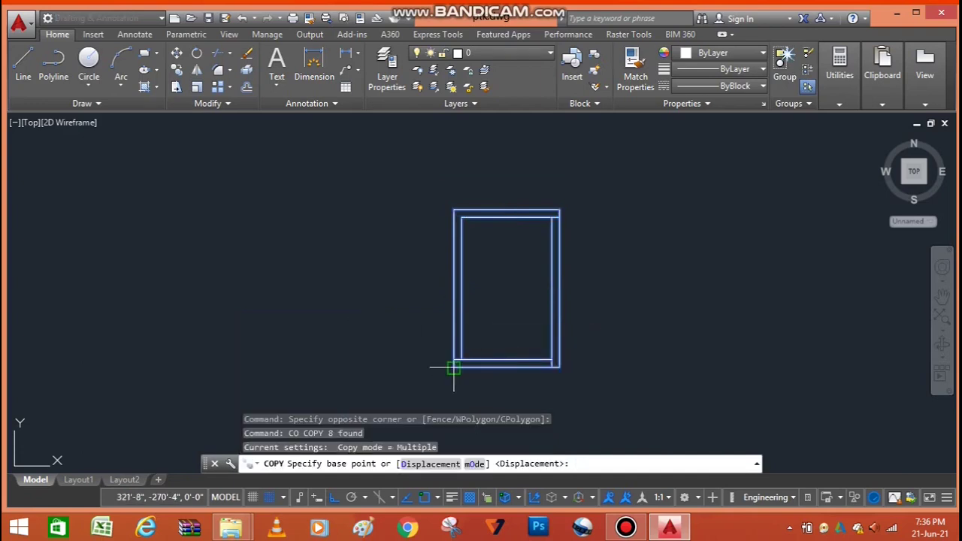
pyautogui.click(460, 278)
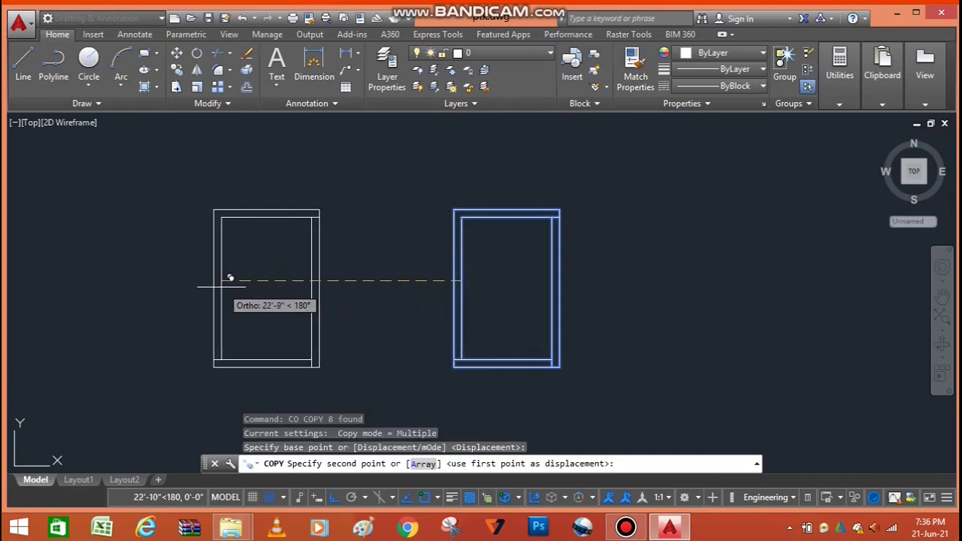
pyautogui.click(229, 279)
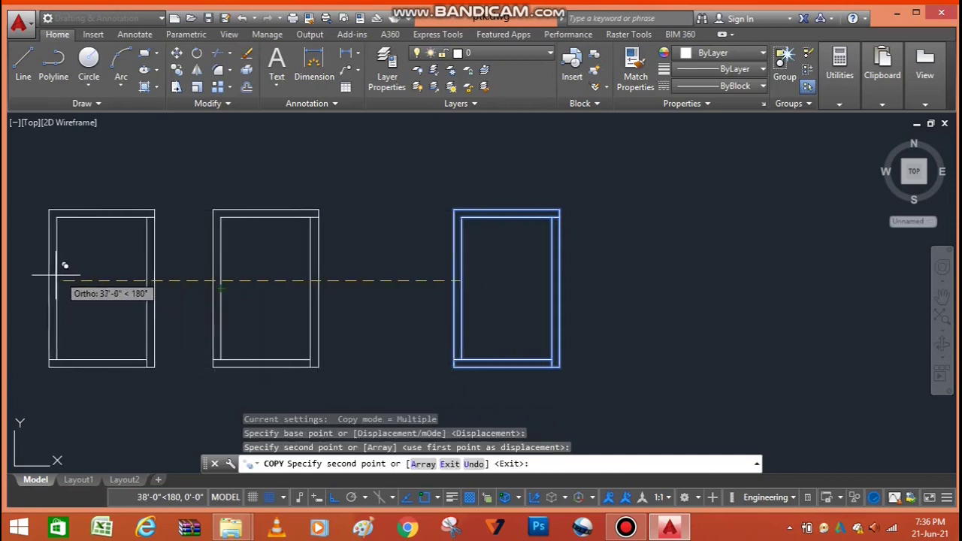
pyautogui.click(61, 275)
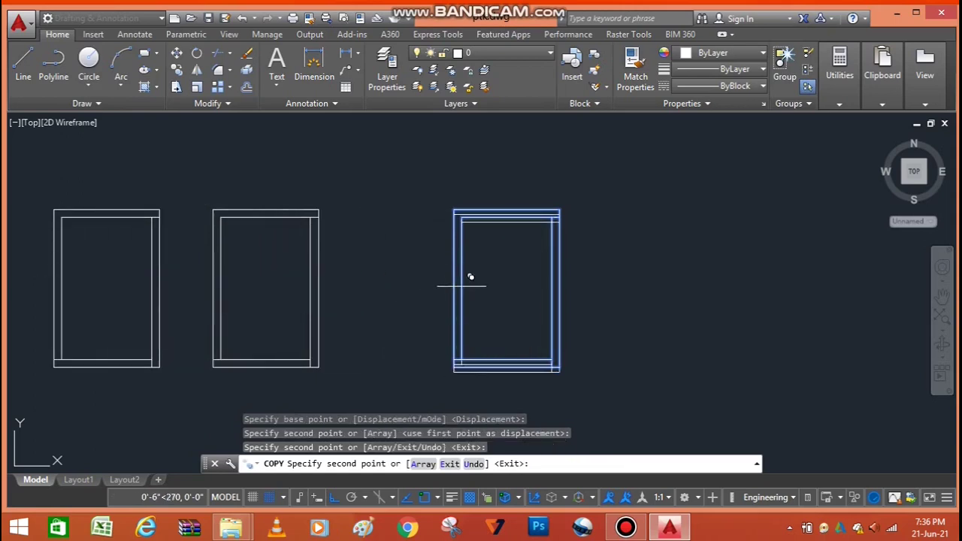
pyautogui.click(680, 280)
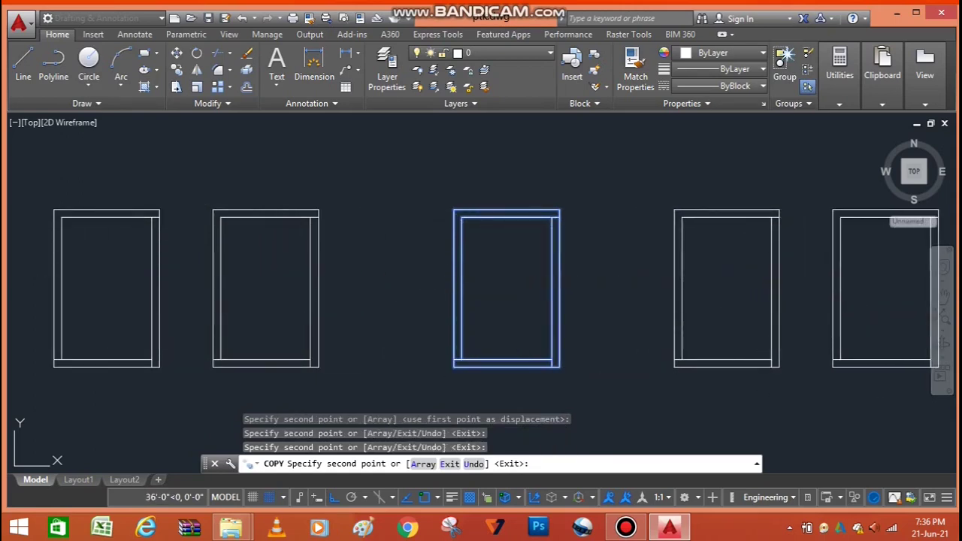
pyautogui.click(840, 278)
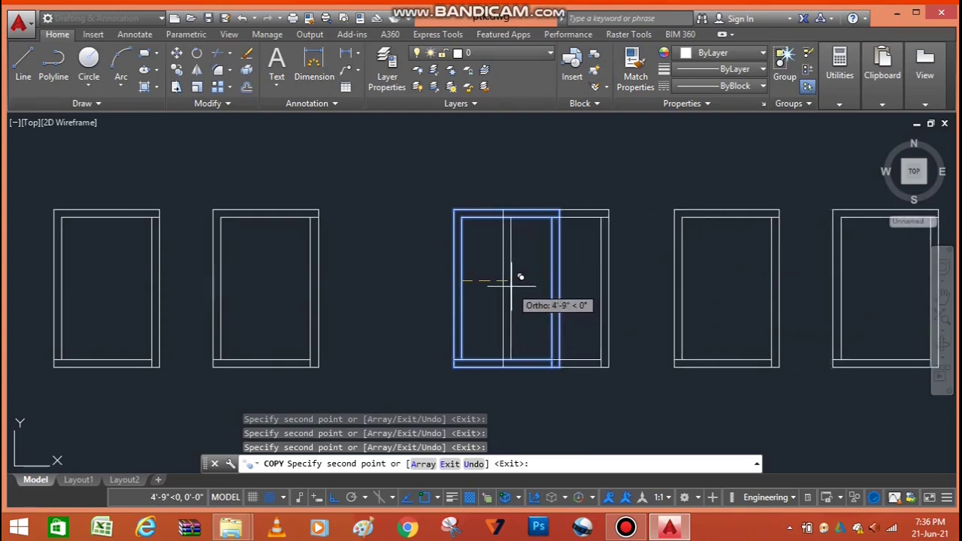
pyautogui.press('Escape')
pyautogui.scroll(-2, 451, 236)
pyautogui.write('c')
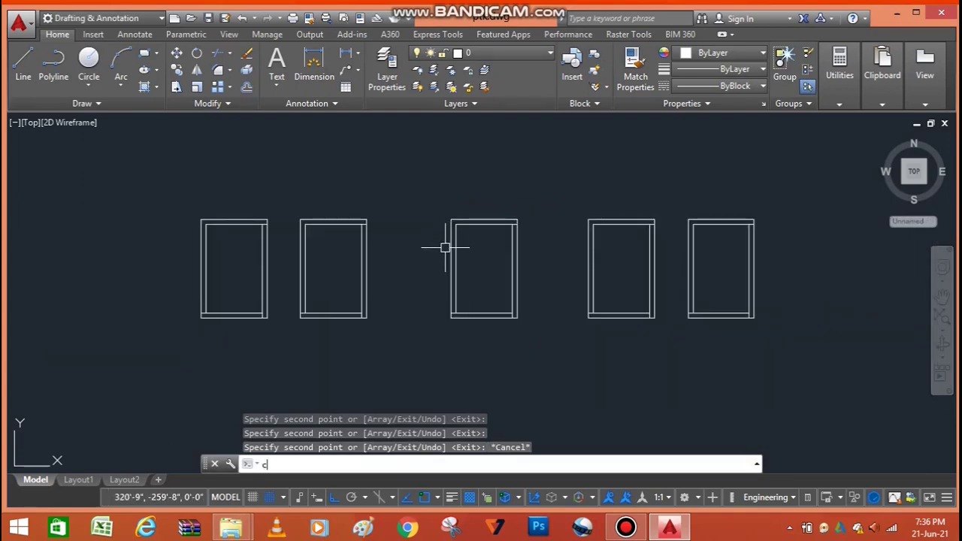
pyautogui.write('o')
pyautogui.press('Return')
pyautogui.click(376, 188)
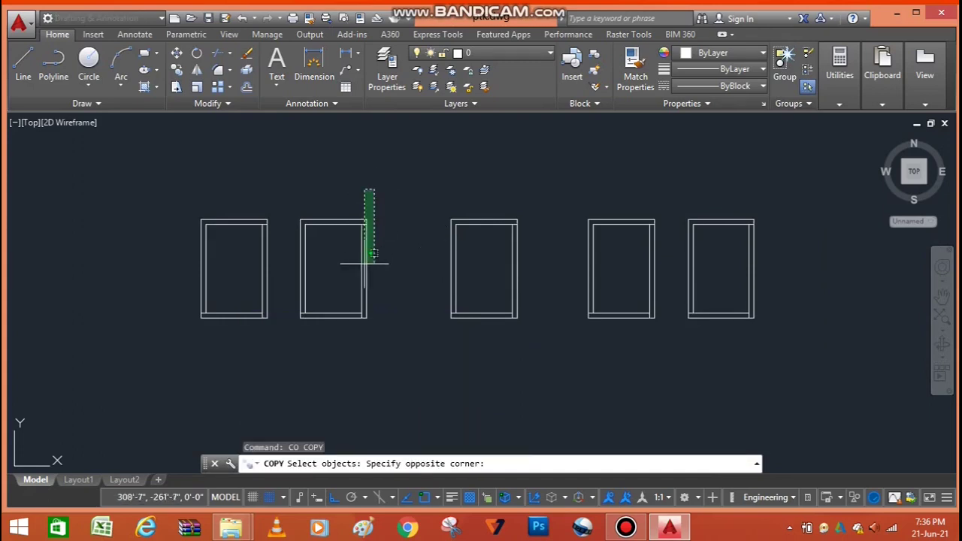
pyautogui.click(281, 349)
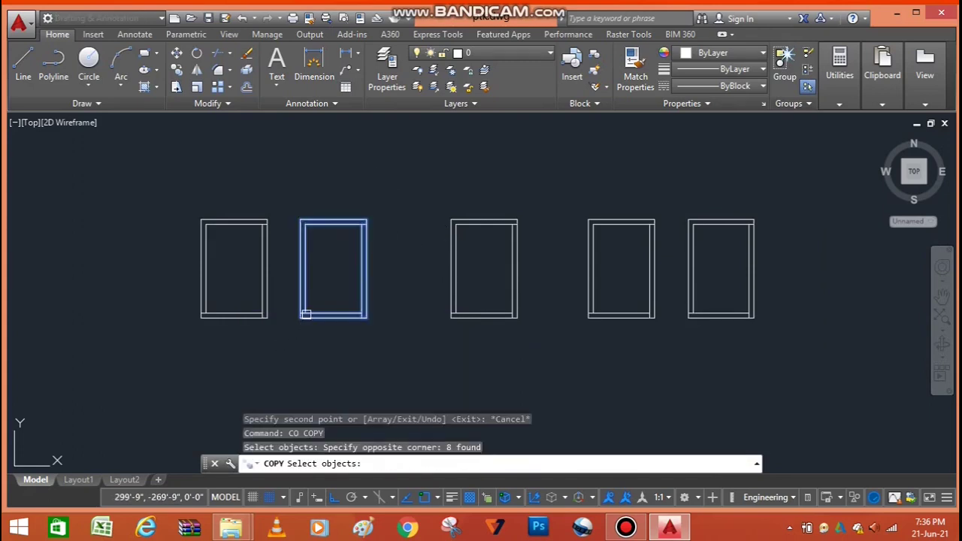
pyautogui.press('Return')
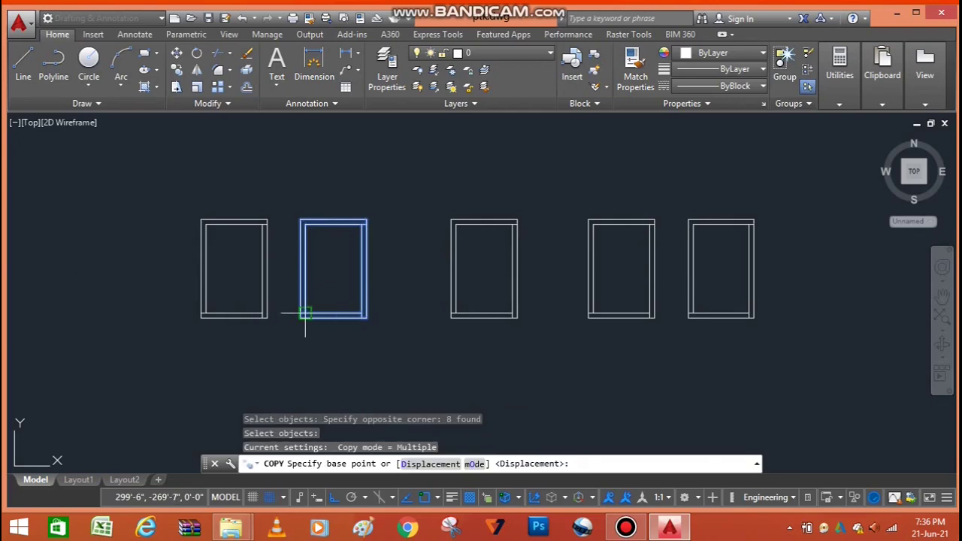
pyautogui.scroll(4, 305, 313)
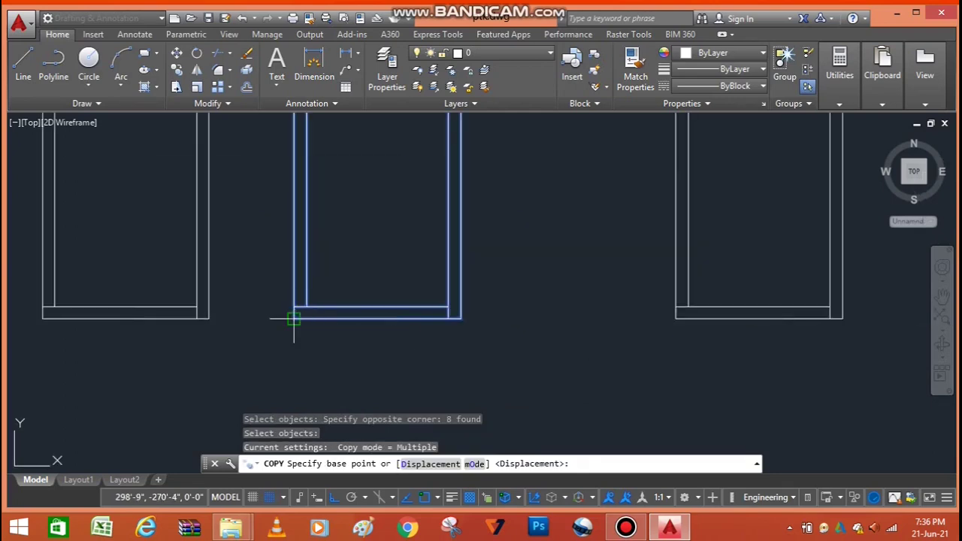
pyautogui.click(295, 317)
pyautogui.scroll(-5, 330, 322)
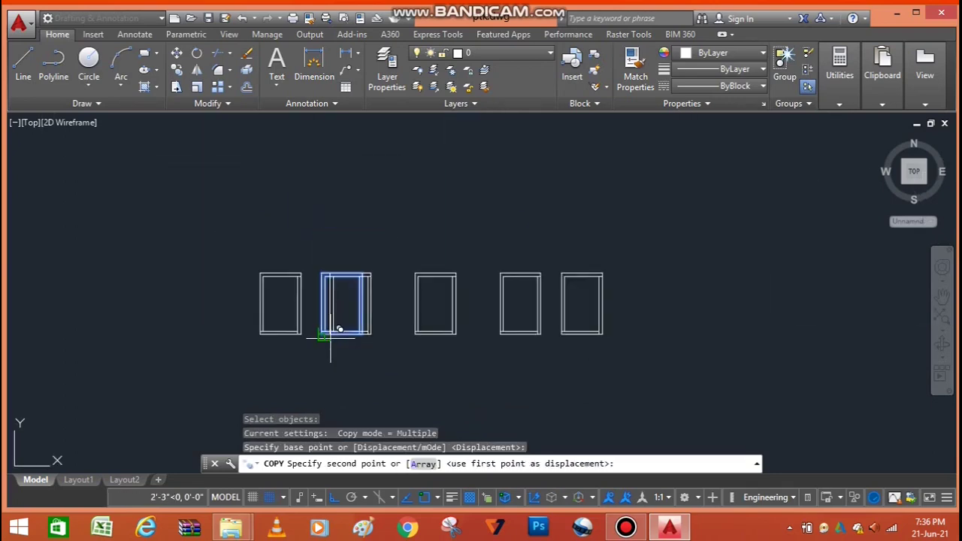
pyautogui.scroll(4, 293, 259)
pyautogui.scroll(3, 297, 271)
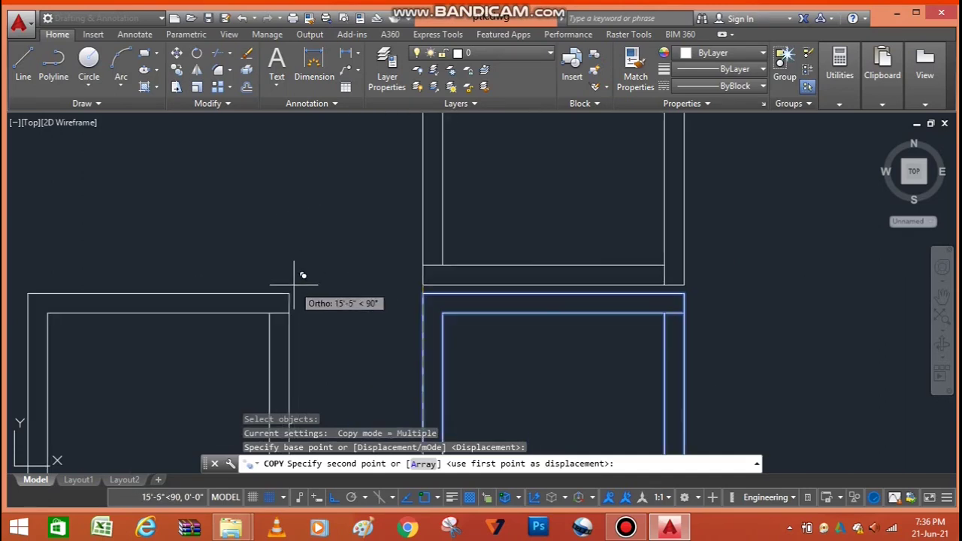
pyautogui.click(289, 293)
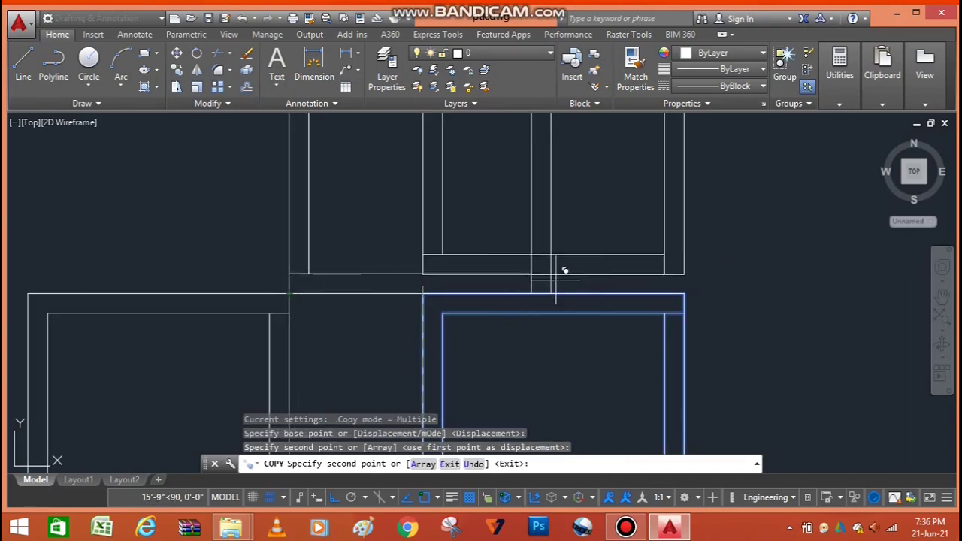
pyautogui.scroll(-5, 579, 308)
pyautogui.scroll(-2, 372, 285)
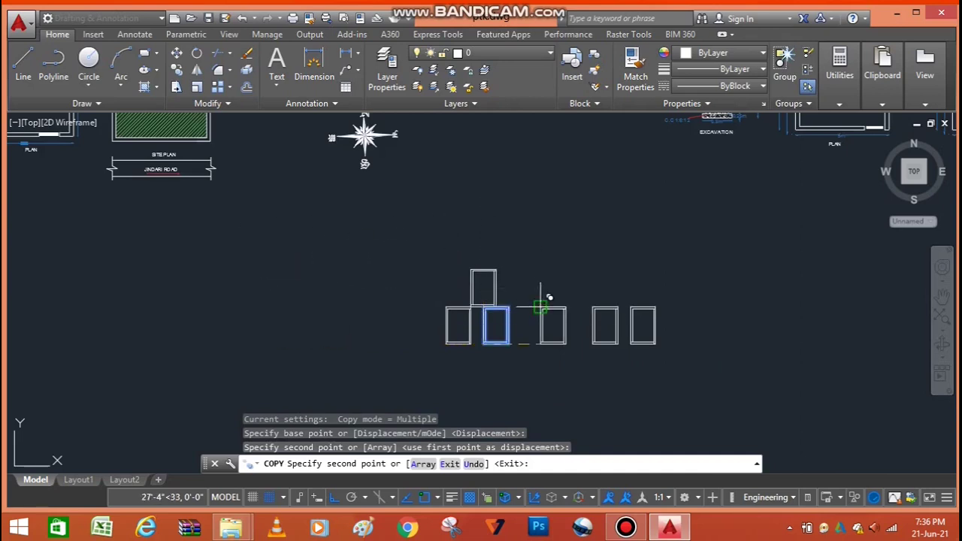
pyautogui.scroll(4, 545, 300)
pyautogui.click(460, 310)
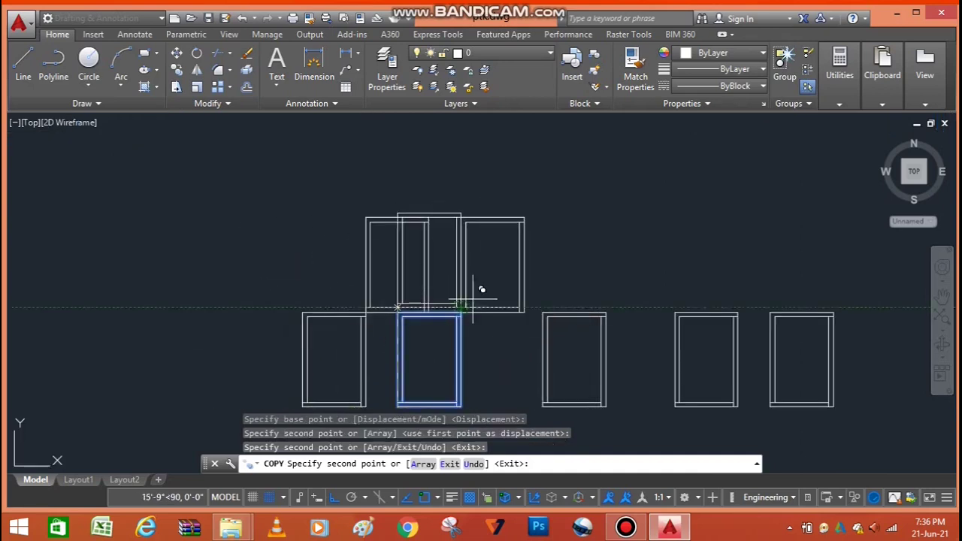
pyautogui.click(605, 311)
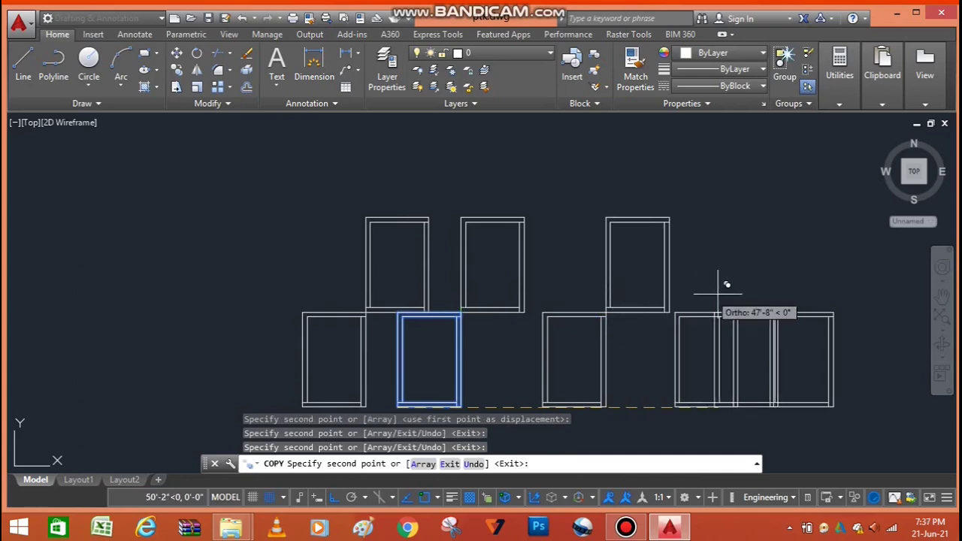
pyautogui.click(737, 311)
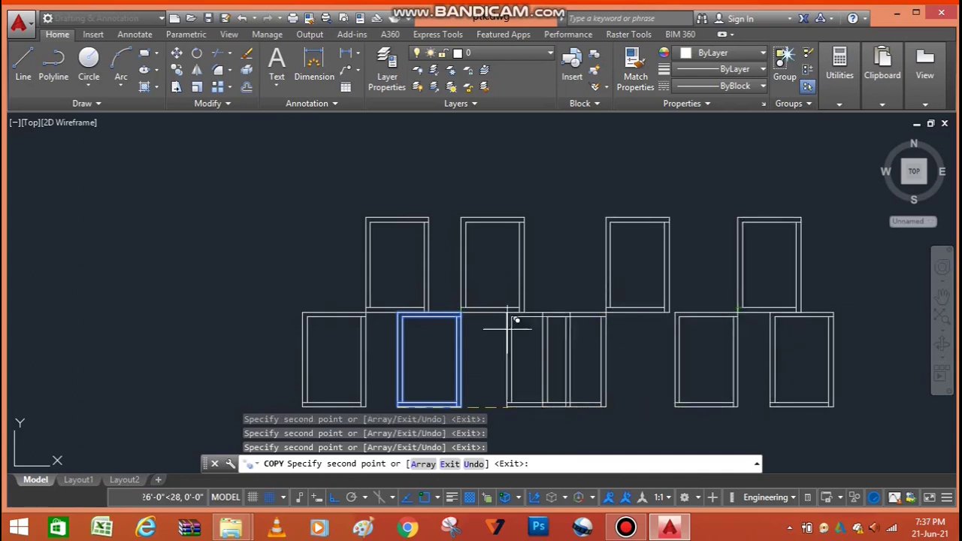
pyautogui.click(833, 311)
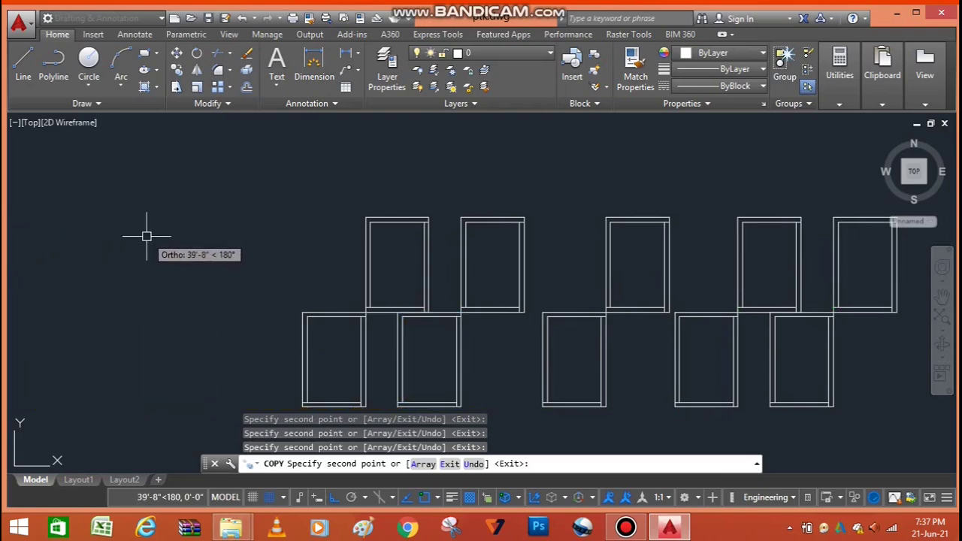
pyautogui.press('Escape')
pyautogui.scroll(-3, 166, 231)
pyautogui.scroll(4, 324, 245)
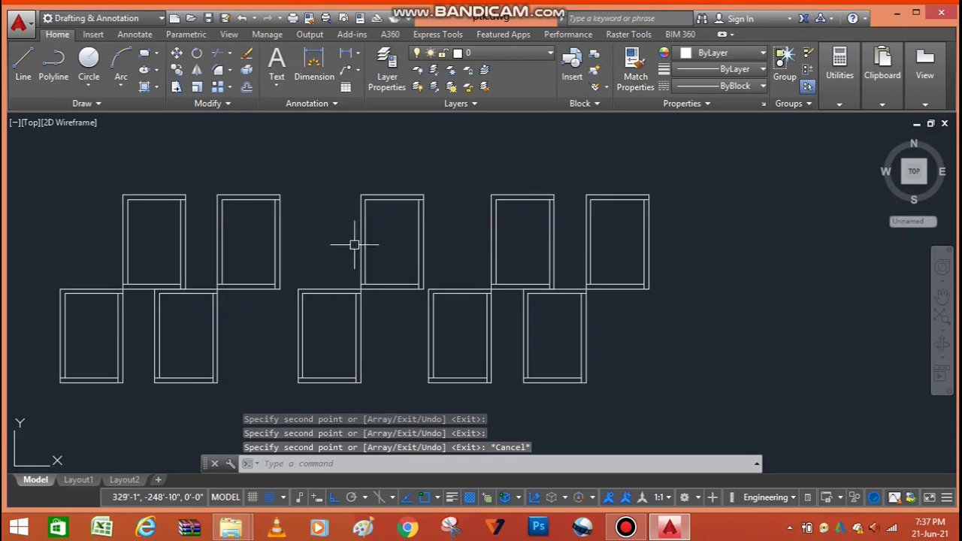
pyautogui.scroll(-4, 527, 239)
pyautogui.scroll(4, 598, 242)
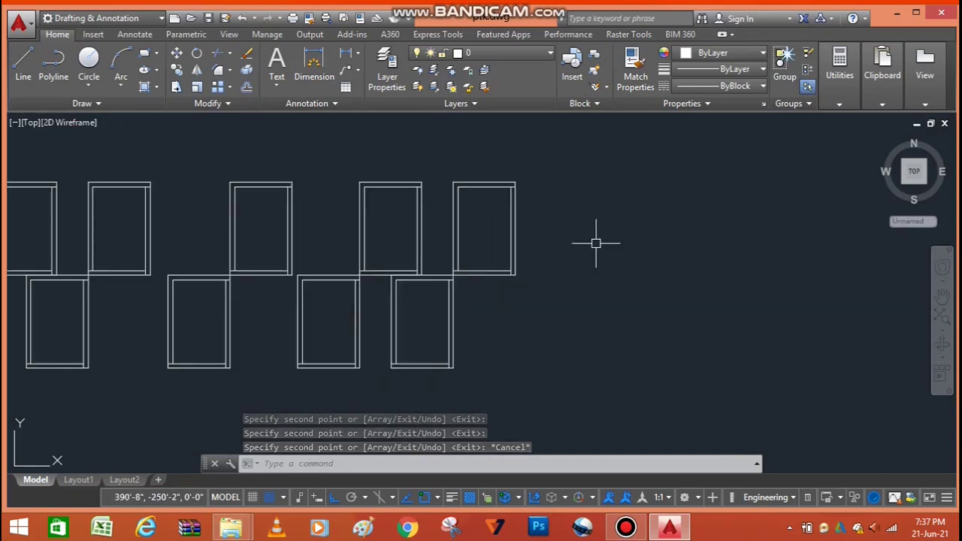
pyautogui.scroll(-4, 526, 239)
pyautogui.scroll(4, 370, 226)
pyautogui.scroll(-2, 409, 225)
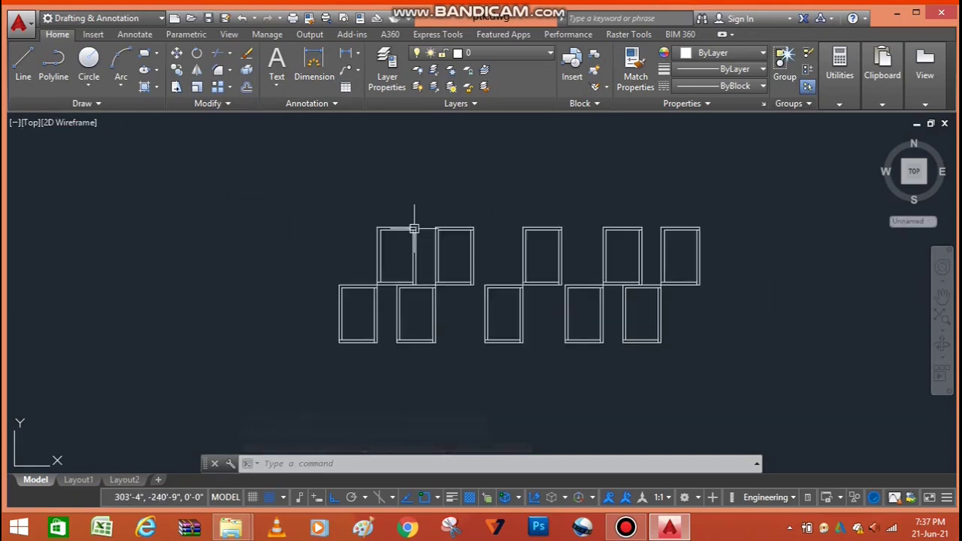
pyautogui.scroll(4, 466, 292)
pyautogui.scroll(-2, 471, 301)
pyautogui.scroll(-2, 467, 307)
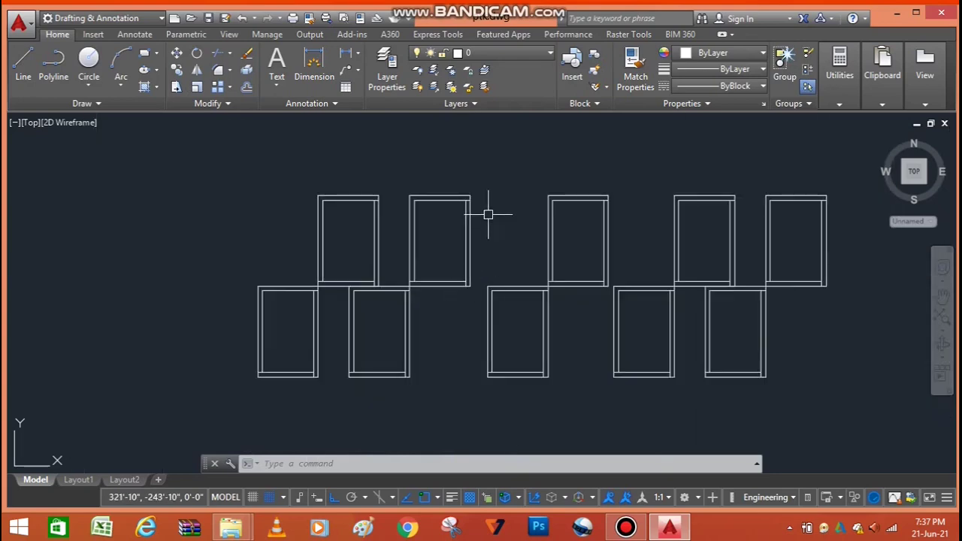
# Step: Crossing-select the four leftmost rooms, retrying the selection window until it is right
pyautogui.click(482, 181)
pyautogui.click(249, 385)
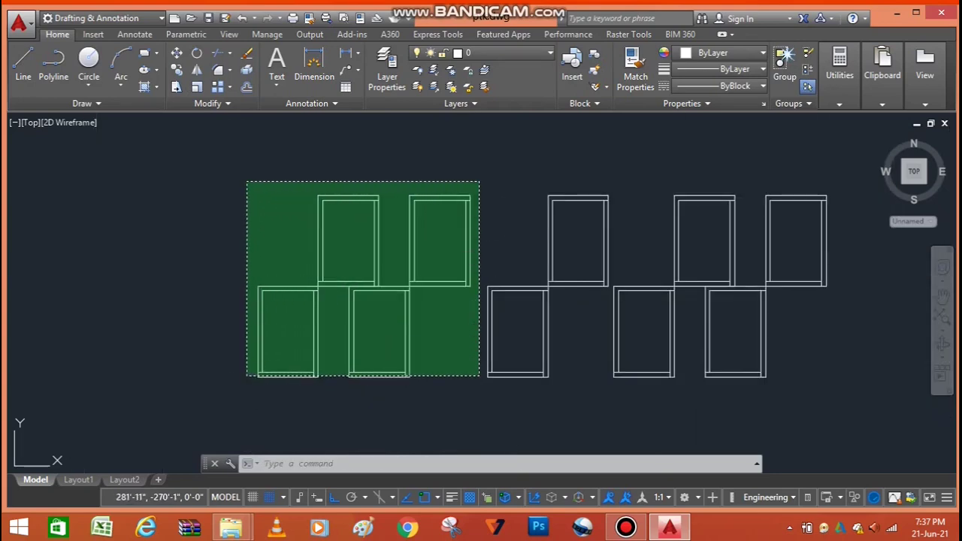
pyautogui.click(487, 170)
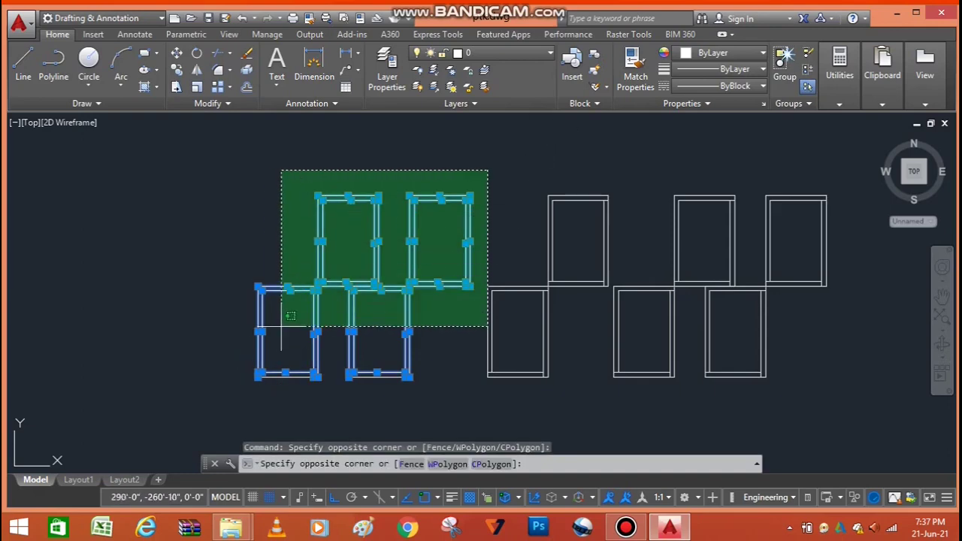
pyautogui.keyDown('shift'); pyautogui.click(230, 377); pyautogui.keyUp('shift')
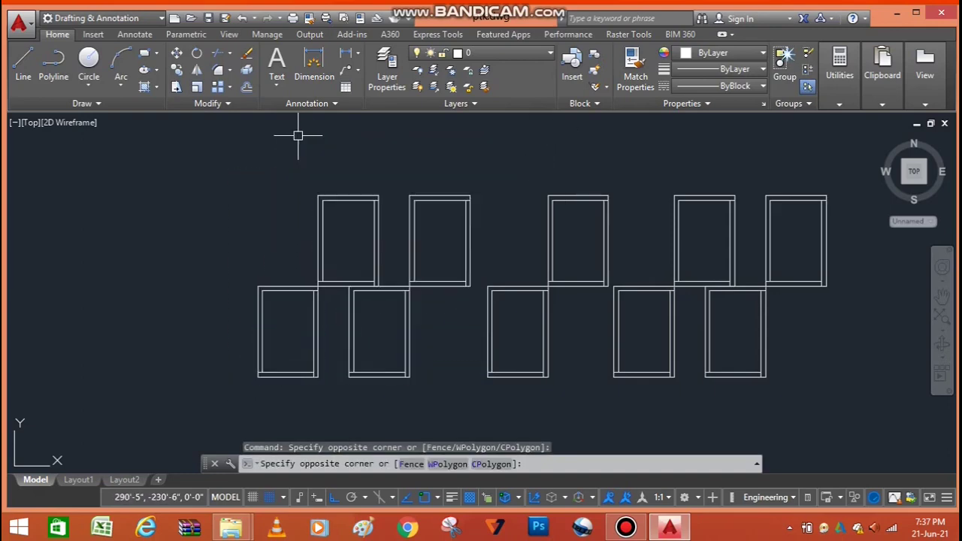
pyautogui.click(473, 178)
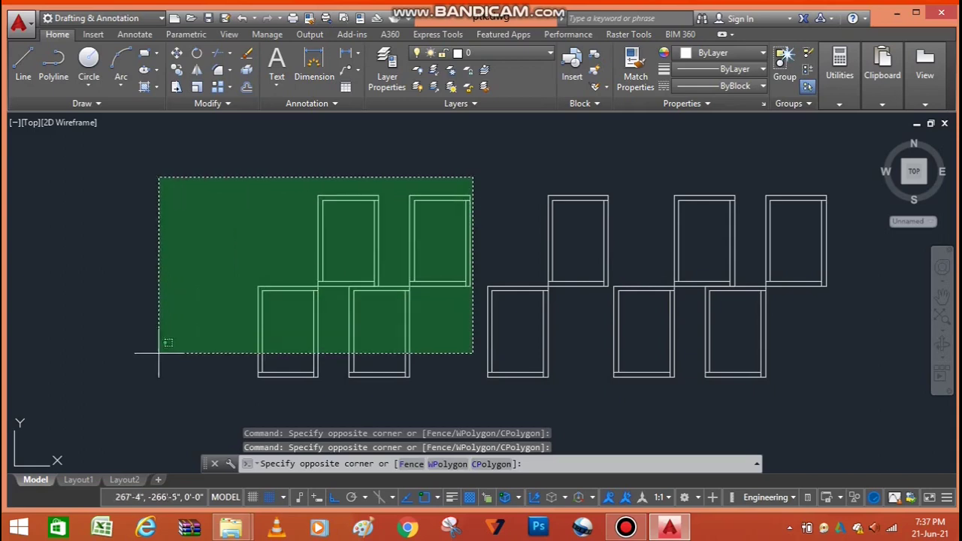
pyautogui.click(193, 393)
# Step: Move the selected four rooms 29 feet to the left
pyautogui.write('m')
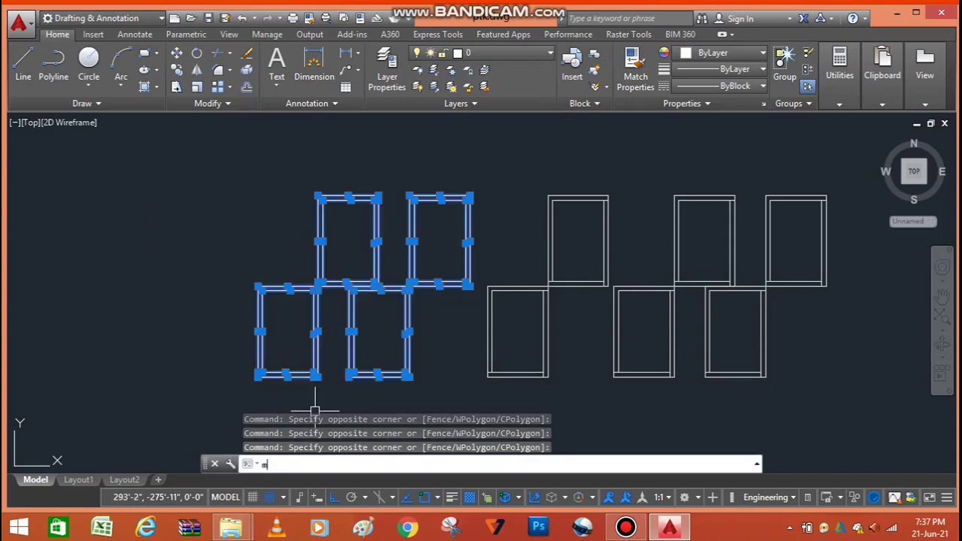
pyautogui.press('Return')
pyautogui.click(349, 281)
pyautogui.click(185, 270)
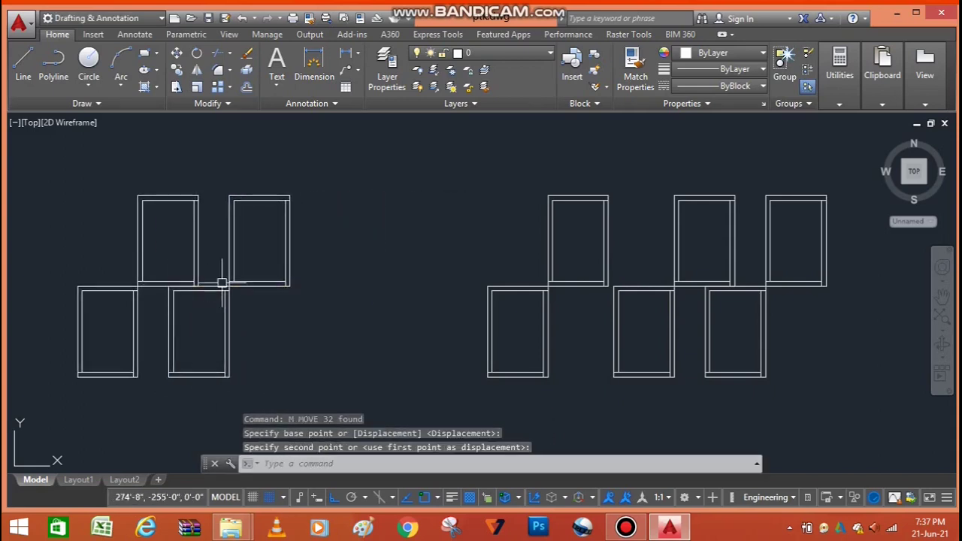
pyautogui.scroll(-2, 490, 293)
pyautogui.scroll(-1, 451, 295)
pyautogui.scroll(1, 423, 286)
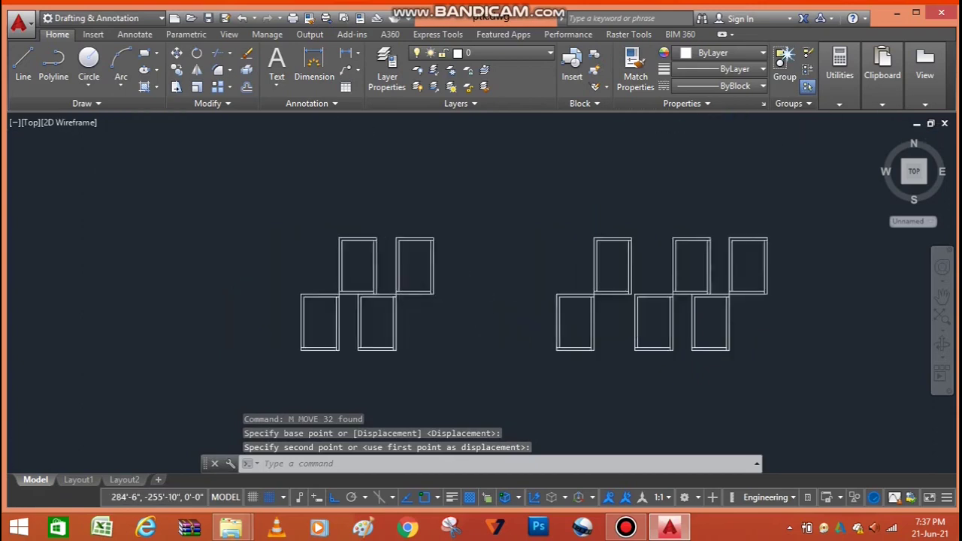
pyautogui.scroll(1, 451, 282)
pyautogui.scroll(-2, 468, 293)
pyautogui.scroll(4, 351, 274)
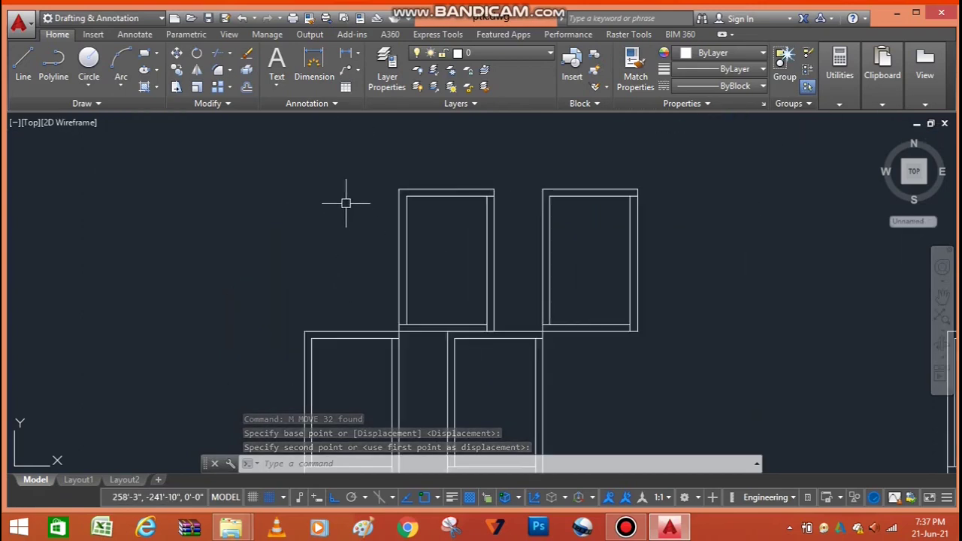
pyautogui.scroll(-2, 346, 204)
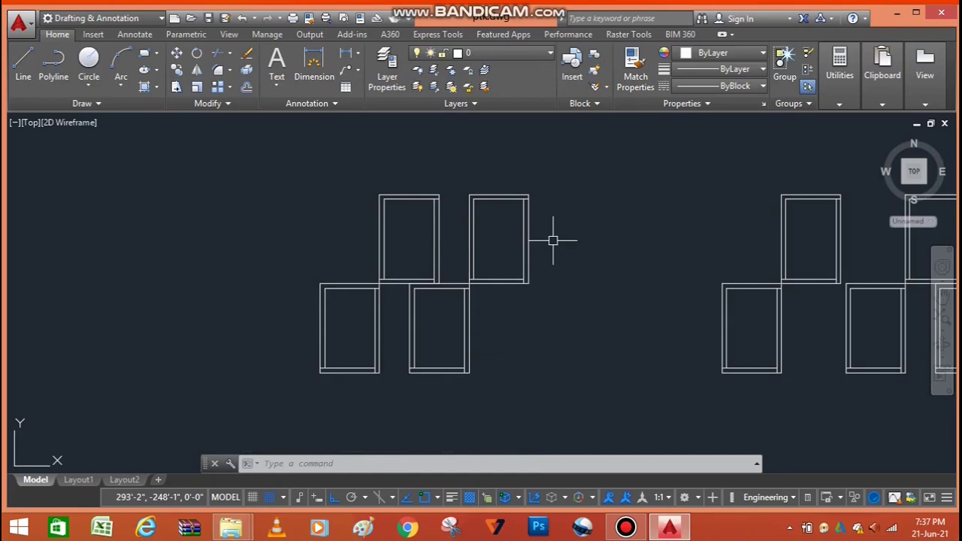
# Step: Crossing-select the left four rooms and rotate them 90° about a pivot point with RO
pyautogui.click(544, 180)
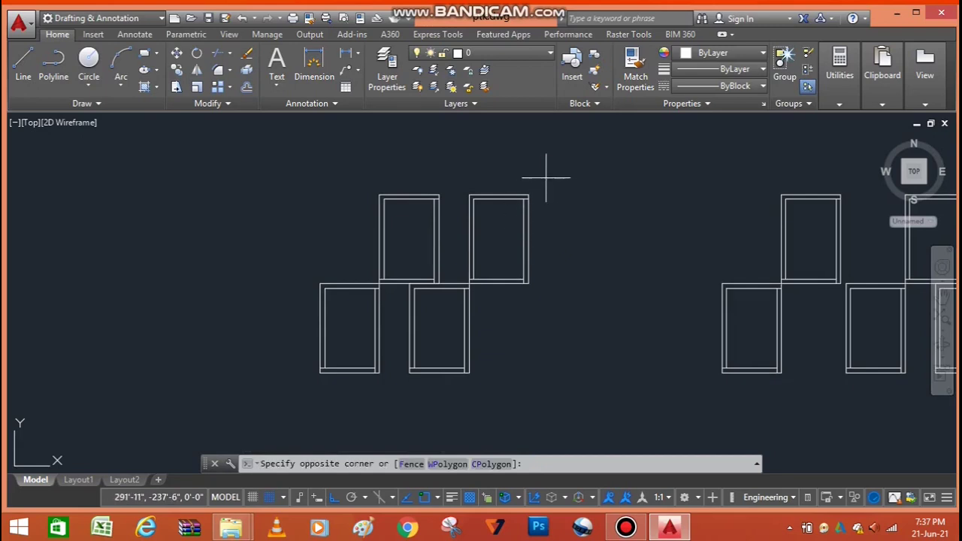
pyautogui.click(285, 385)
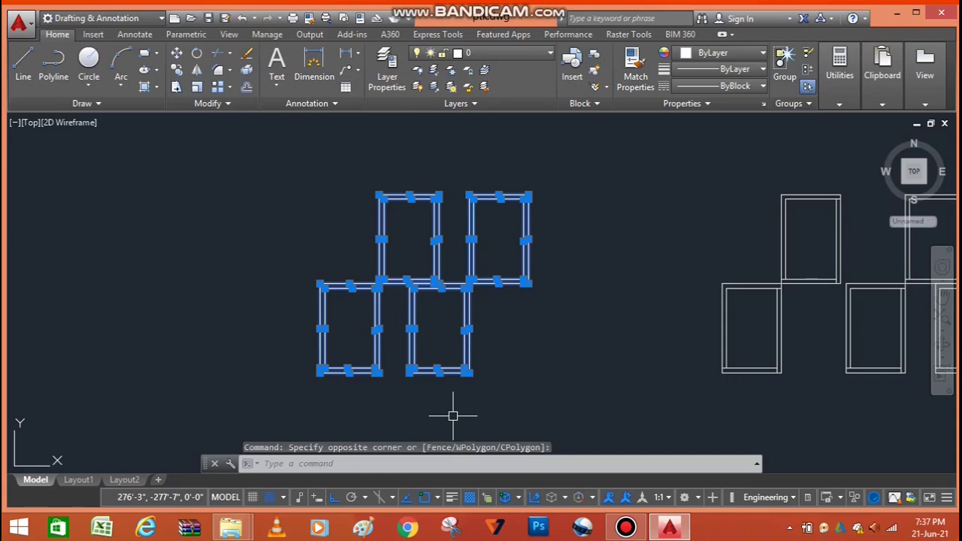
pyautogui.write('RO')
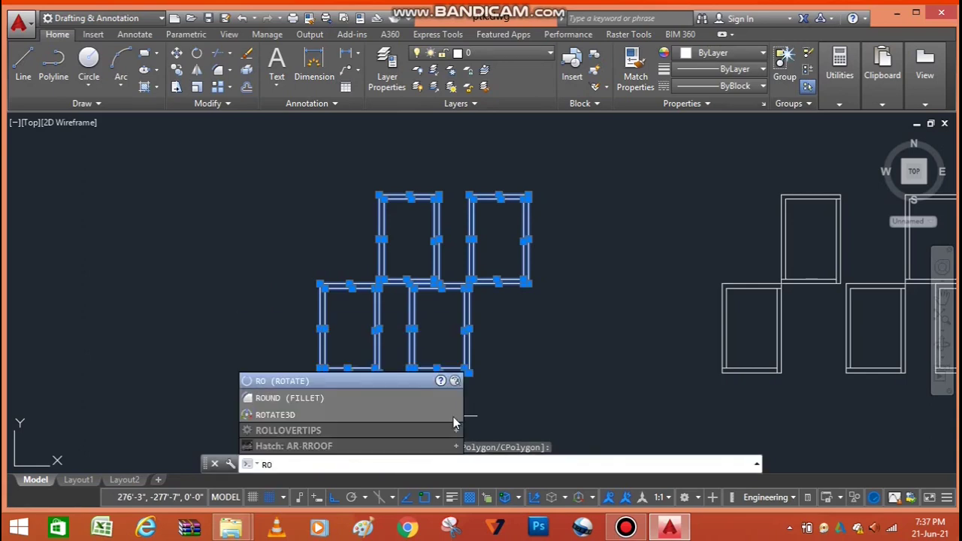
pyautogui.press('Return')
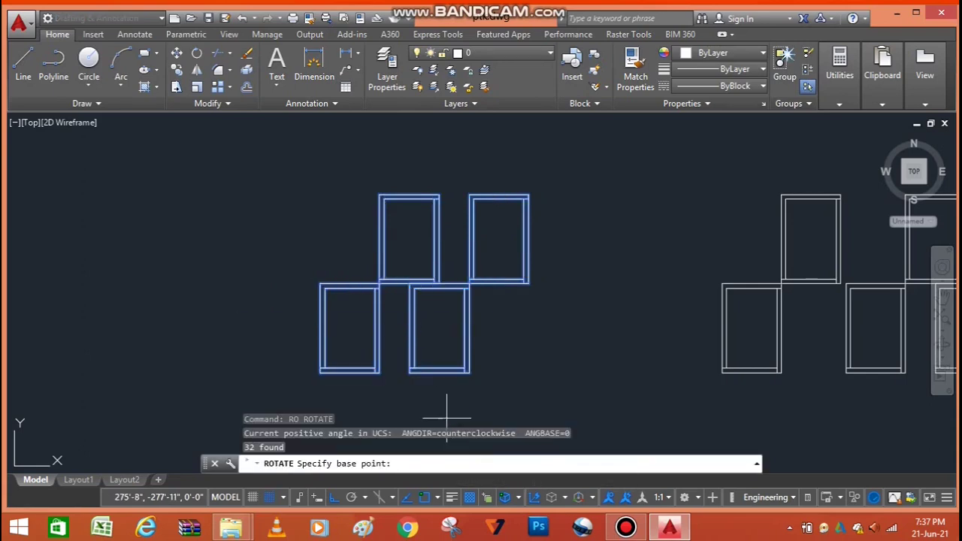
pyautogui.click(320, 283)
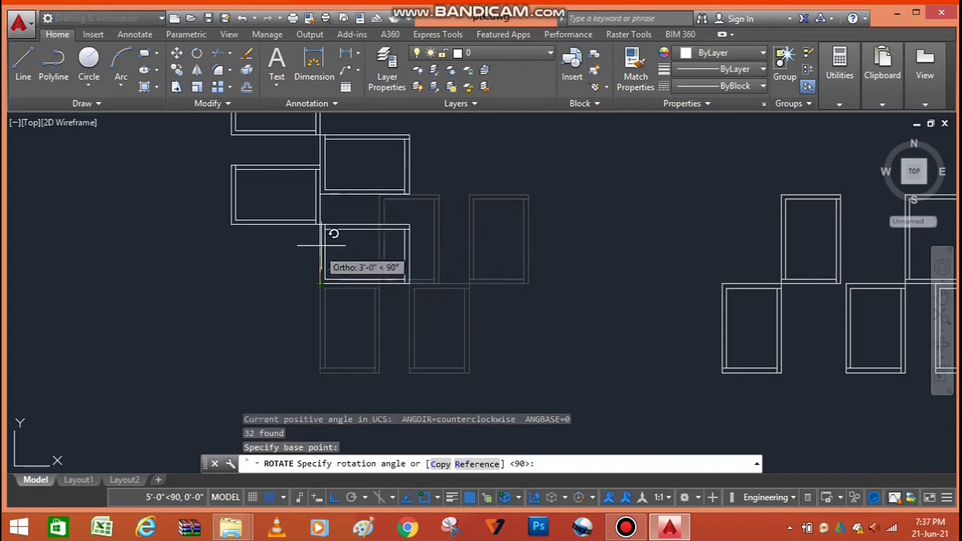
pyautogui.scroll(-2, 361, 225)
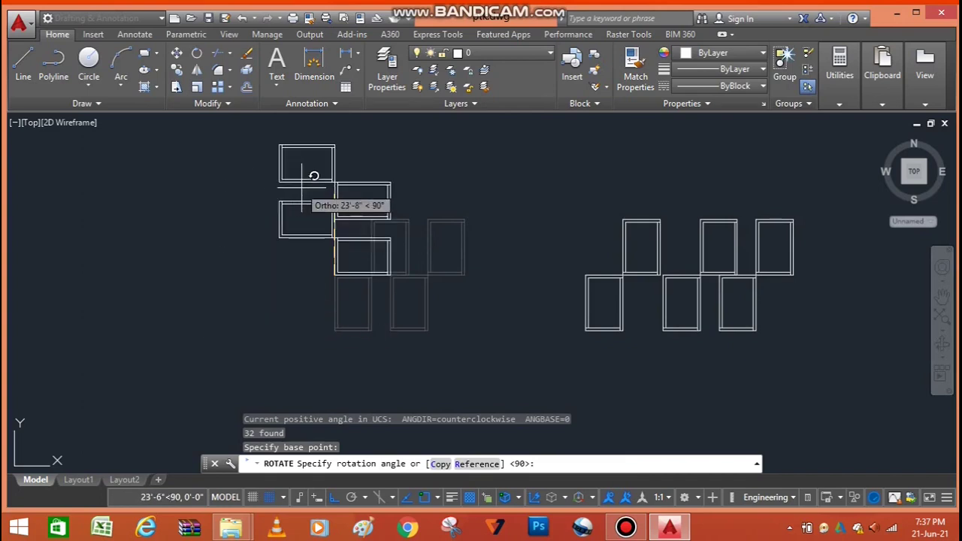
pyautogui.click(307, 195)
pyautogui.scroll(-2, 386, 286)
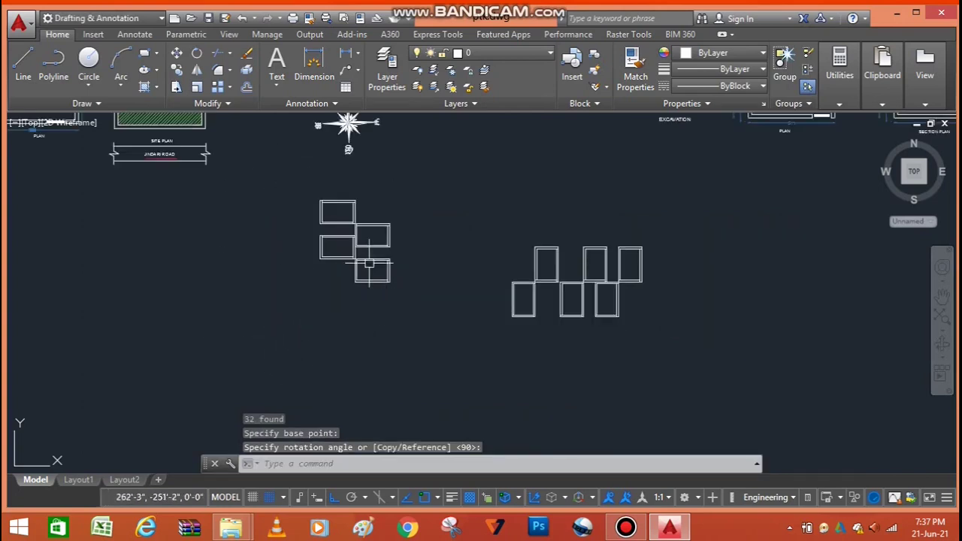
pyautogui.scroll(2, 338, 197)
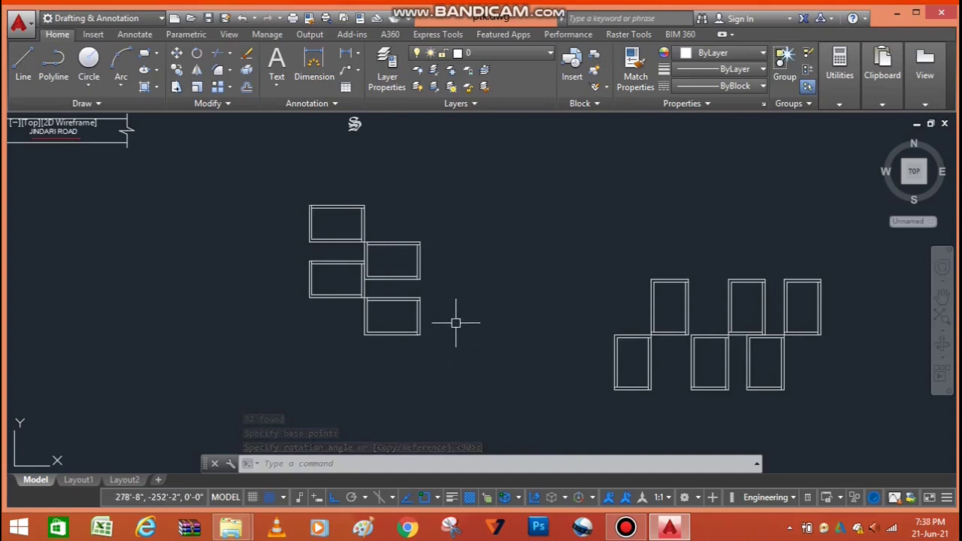
# Step: Rotate the four turned rooms about a room corner so they stand upright again
pyautogui.write('ro')
pyautogui.press('Return')
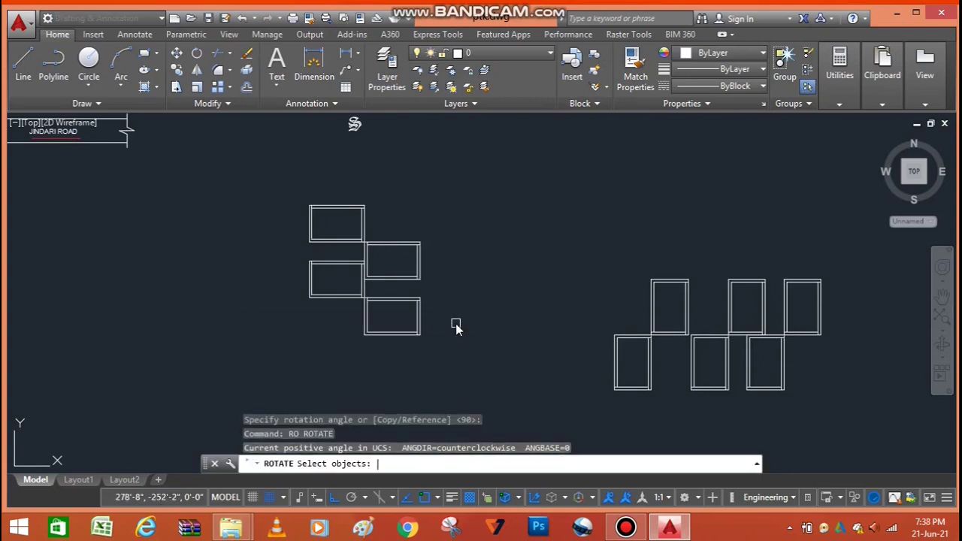
pyautogui.click(442, 176)
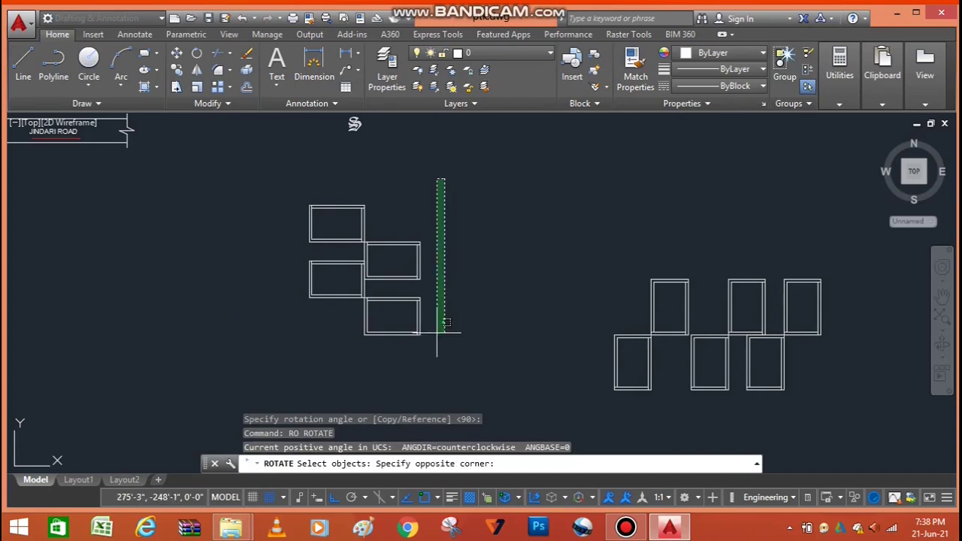
pyautogui.click(261, 379)
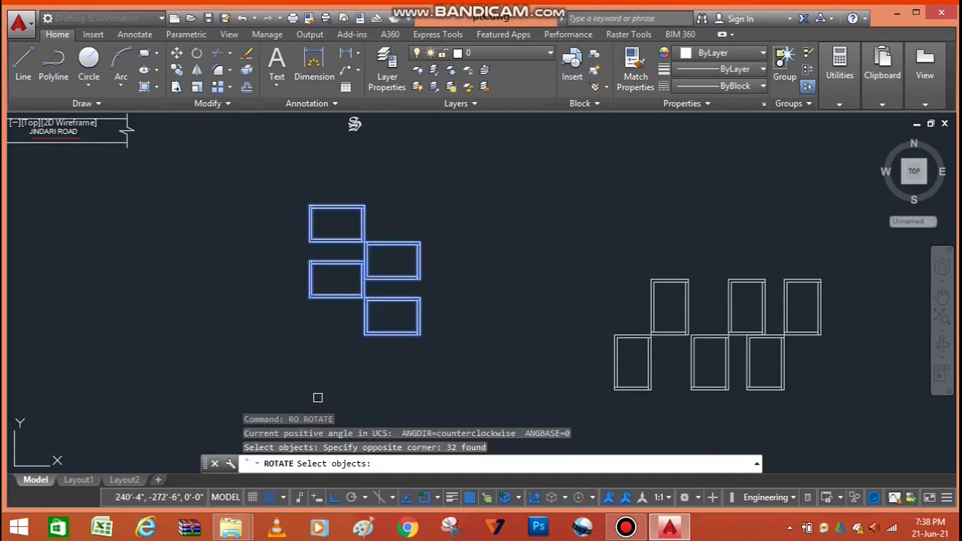
pyautogui.press('Return')
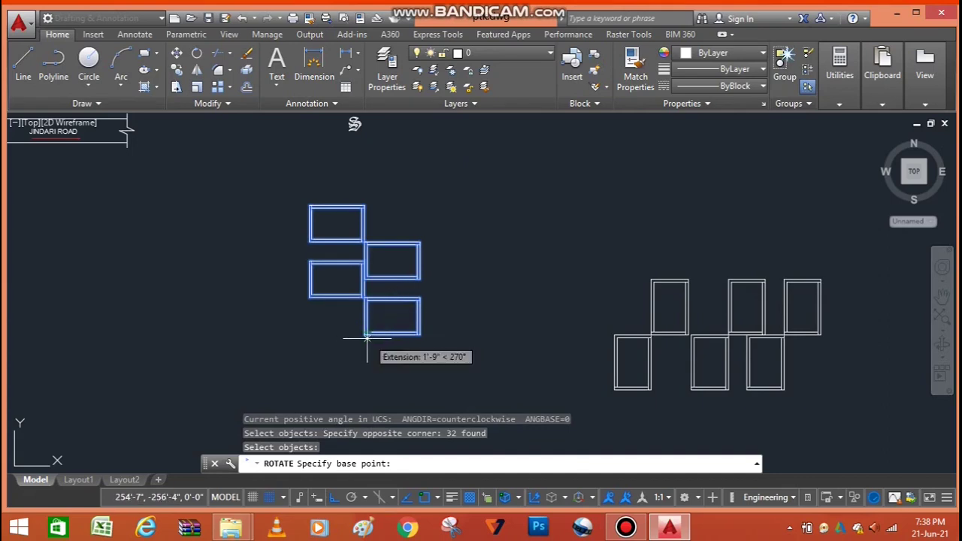
pyautogui.click(364, 335)
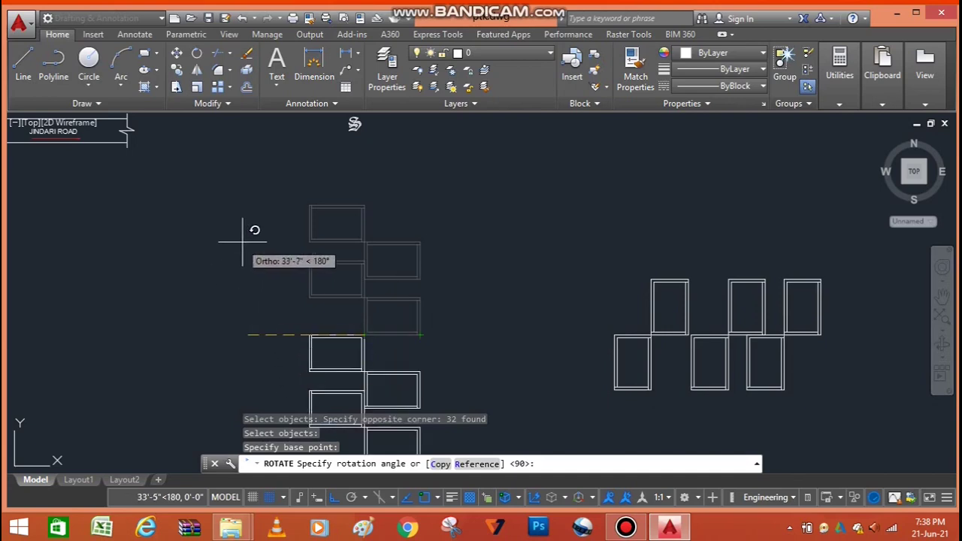
pyautogui.click(301, 218)
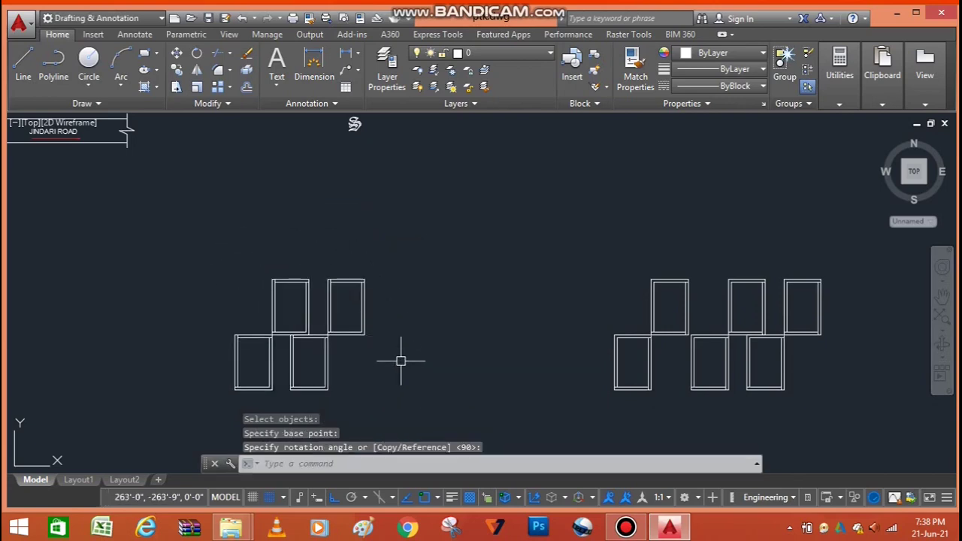
pyautogui.scroll(-2, 462, 299)
pyautogui.scroll(4, 357, 315)
pyautogui.scroll(-2, 330, 278)
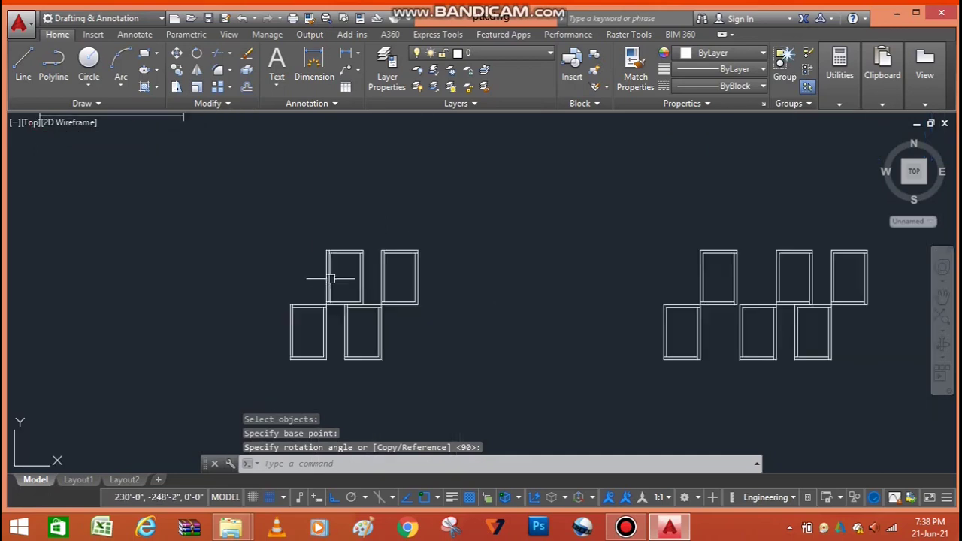
pyautogui.scroll(4, 508, 318)
pyautogui.scroll(-4, 509, 318)
pyautogui.scroll(2, 387, 279)
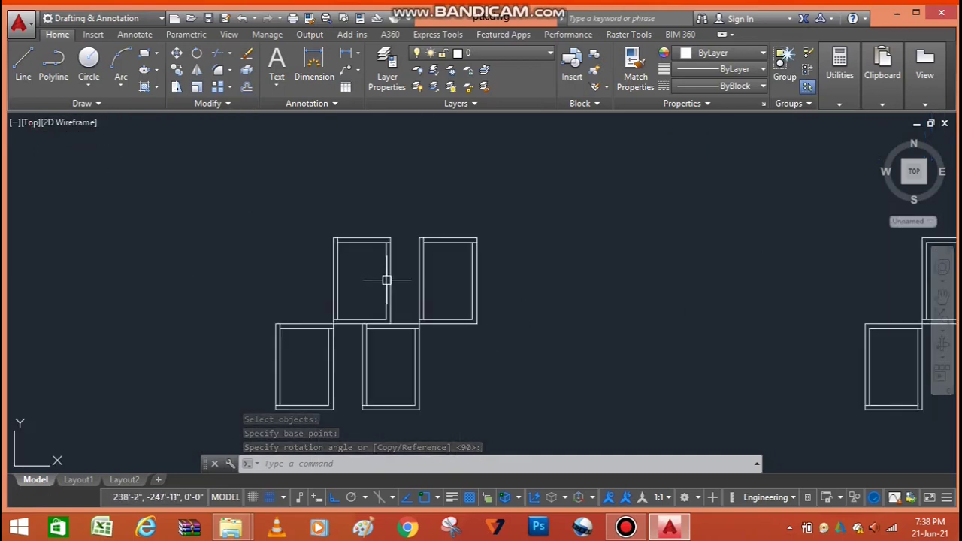
pyautogui.scroll(-3, 324, 257)
pyautogui.scroll(5, 337, 262)
pyautogui.scroll(-4, 369, 244)
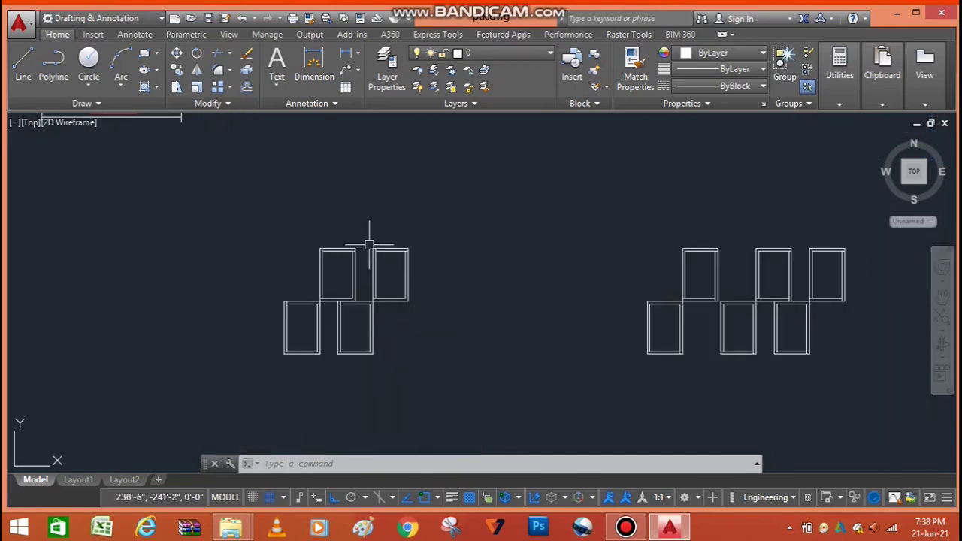
# Step: Select the four left rooms and rotate them 180° about the group's corner
pyautogui.click(427, 232)
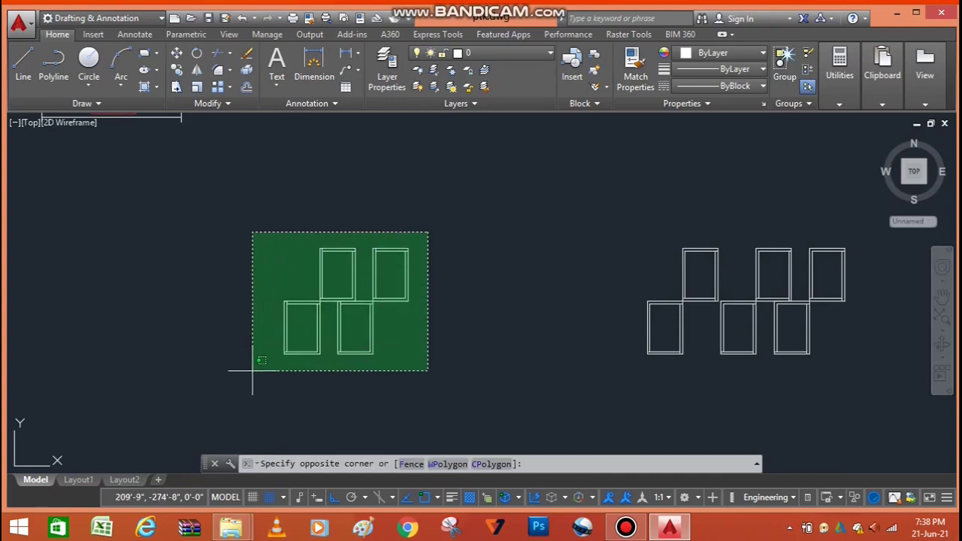
pyautogui.click(320, 382)
pyautogui.write('r')
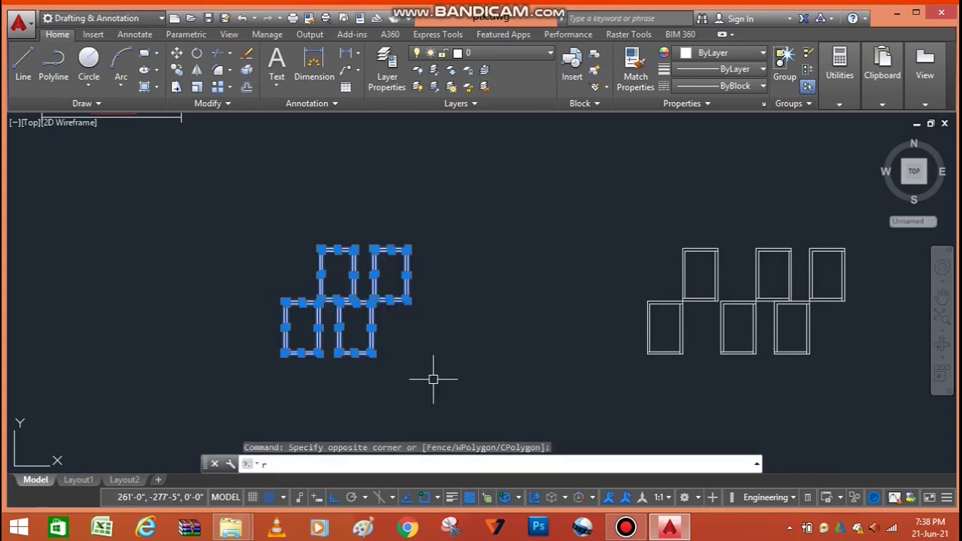
pyautogui.write('o')
pyautogui.press('Return')
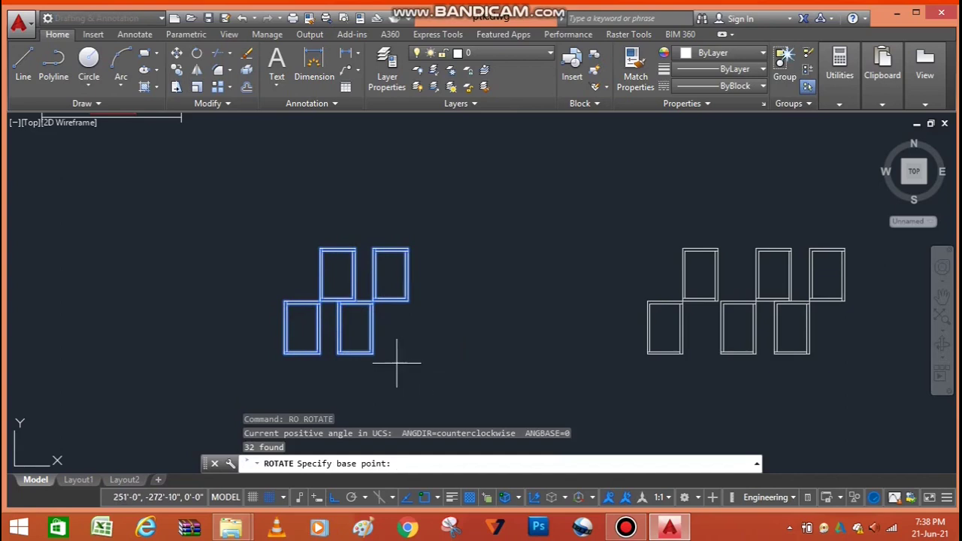
pyautogui.click(372, 353)
pyautogui.write('180')
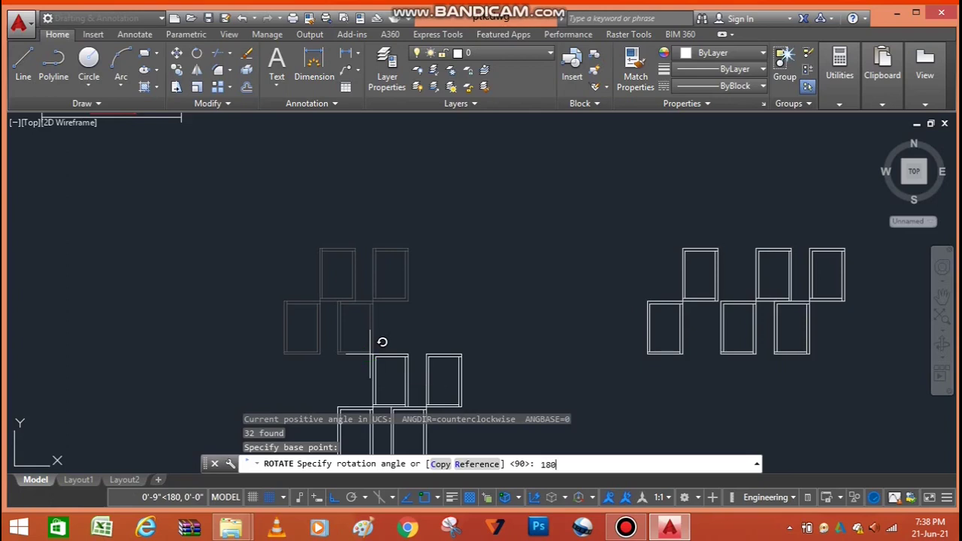
pyautogui.press('Return')
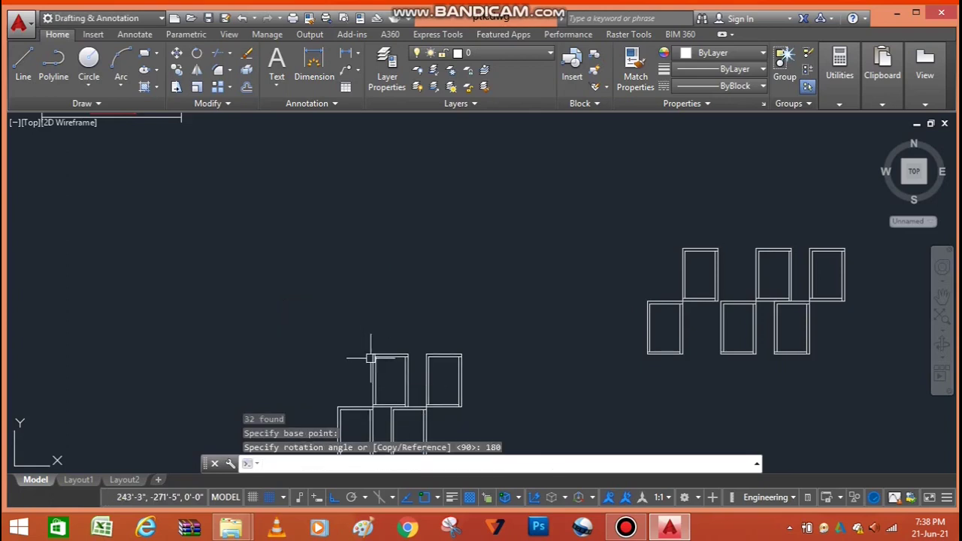
pyautogui.scroll(-2, 529, 236)
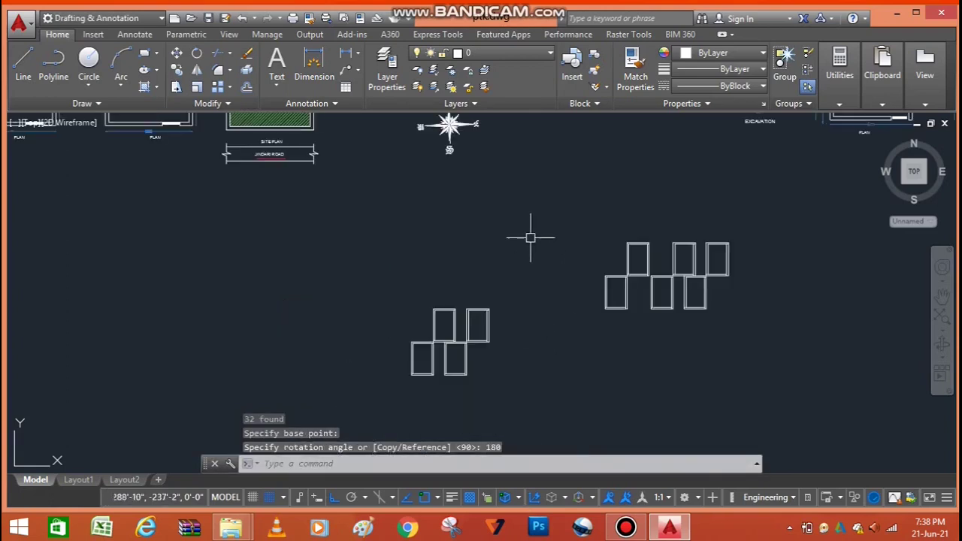
pyautogui.scroll(2, 463, 359)
pyautogui.scroll(2, 464, 359)
pyautogui.scroll(-2, 463, 350)
pyautogui.scroll(4, 461, 346)
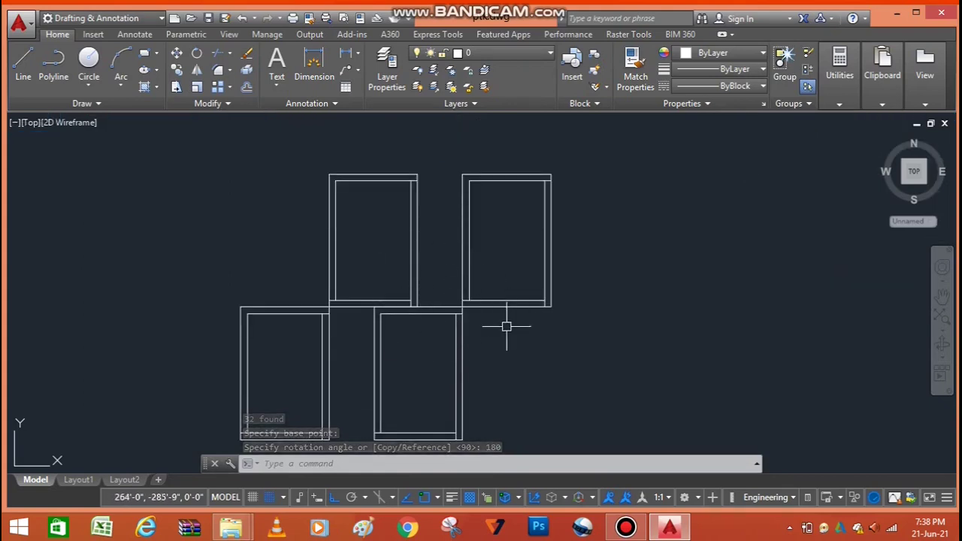
pyautogui.scroll(-2, 564, 291)
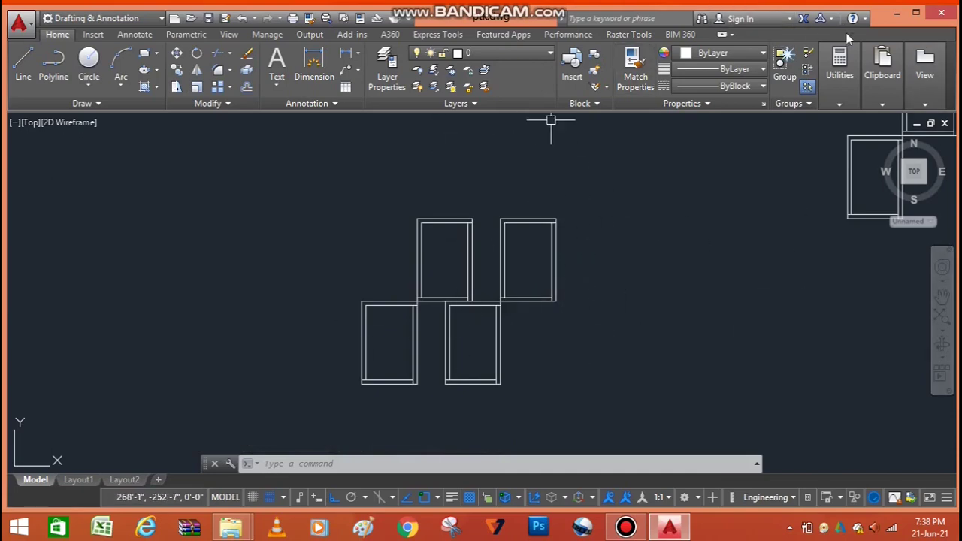
pyautogui.click(897, 13)
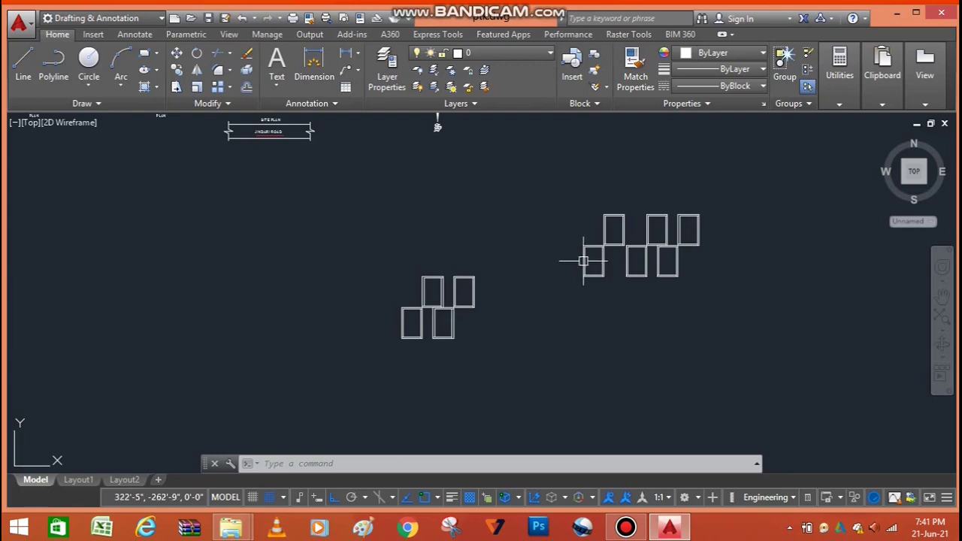
pyautogui.scroll(-5, 451, 241)
pyautogui.scroll(3, 478, 224)
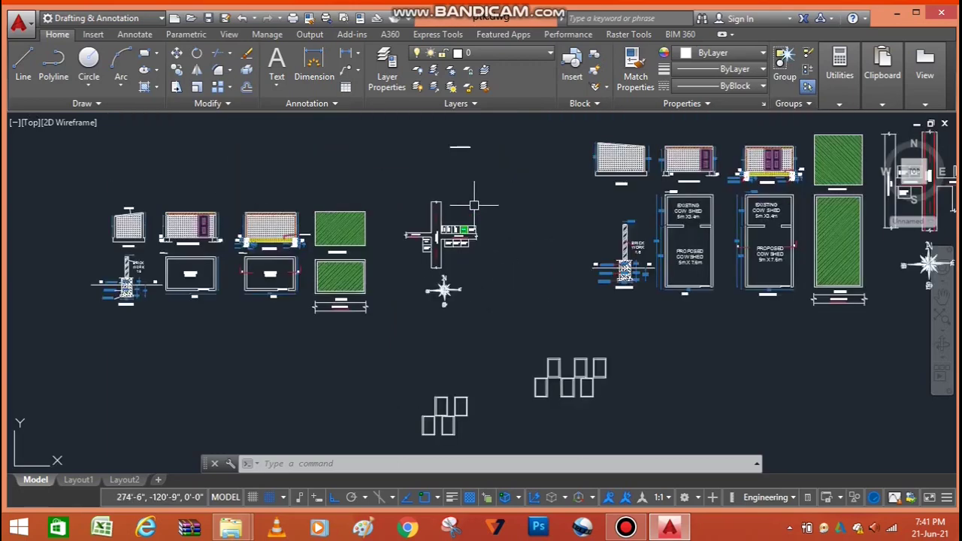
pyautogui.scroll(3, 436, 200)
pyautogui.scroll(-4, 455, 229)
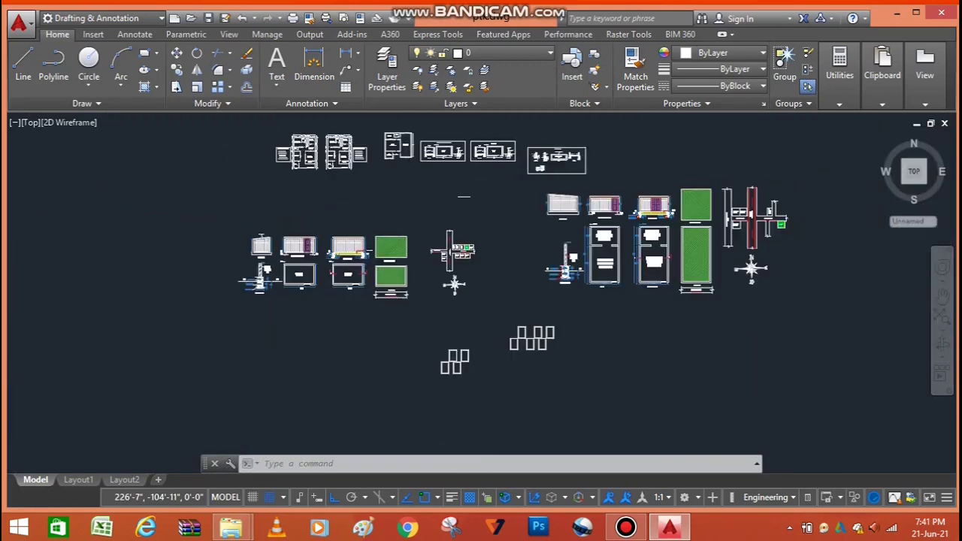
pyautogui.scroll(-2, 443, 223)
pyautogui.scroll(3, 443, 223)
pyautogui.scroll(-3, 443, 223)
pyautogui.scroll(1, 443, 218)
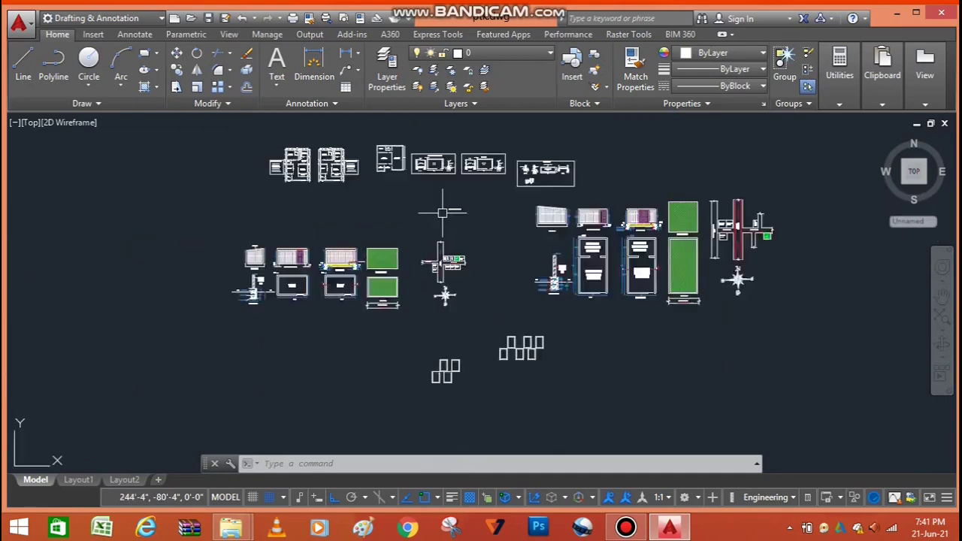
pyautogui.scroll(2, 444, 212)
pyautogui.scroll(-2, 443, 212)
pyautogui.scroll(-2, 442, 214)
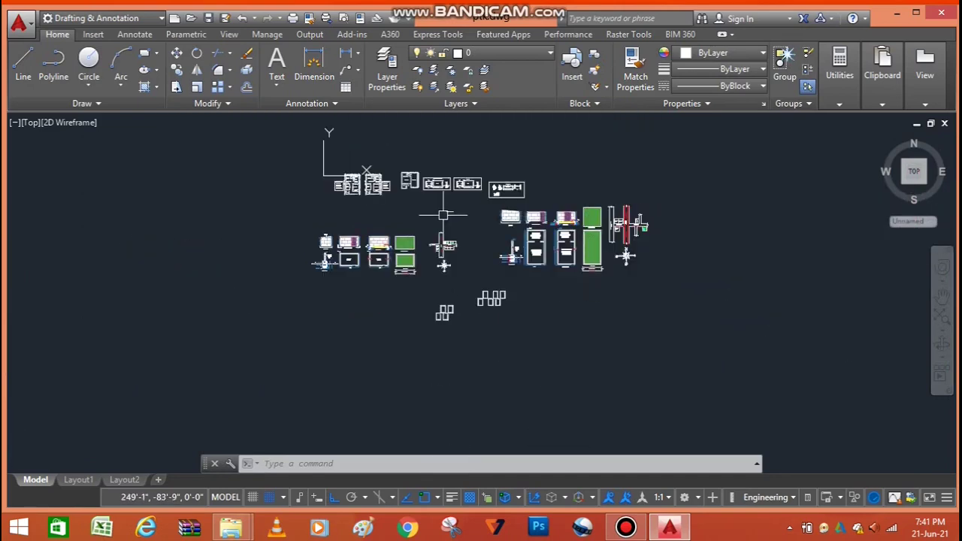
pyautogui.scroll(4, 443, 214)
pyautogui.scroll(-2, 440, 216)
pyautogui.scroll(-3, 338, 212)
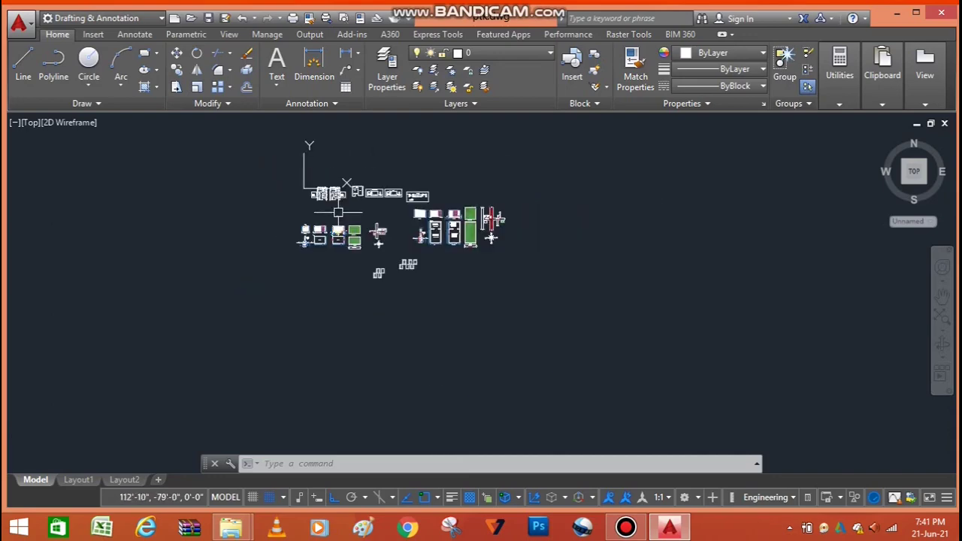
pyautogui.scroll(3, 351, 225)
pyautogui.scroll(-3, 350, 226)
pyautogui.scroll(3, 353, 221)
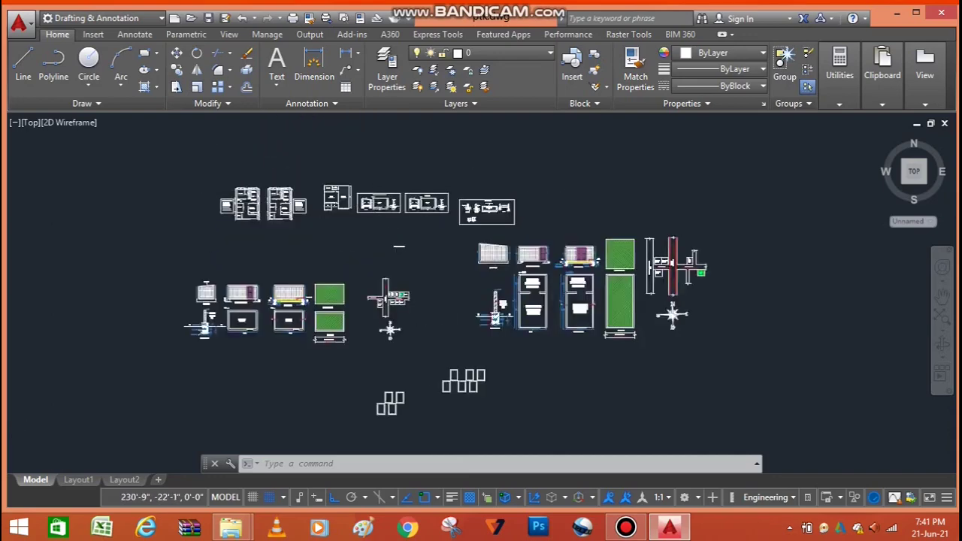
pyautogui.scroll(3, 385, 207)
pyautogui.scroll(-3, 582, 203)
pyautogui.scroll(-2, 524, 299)
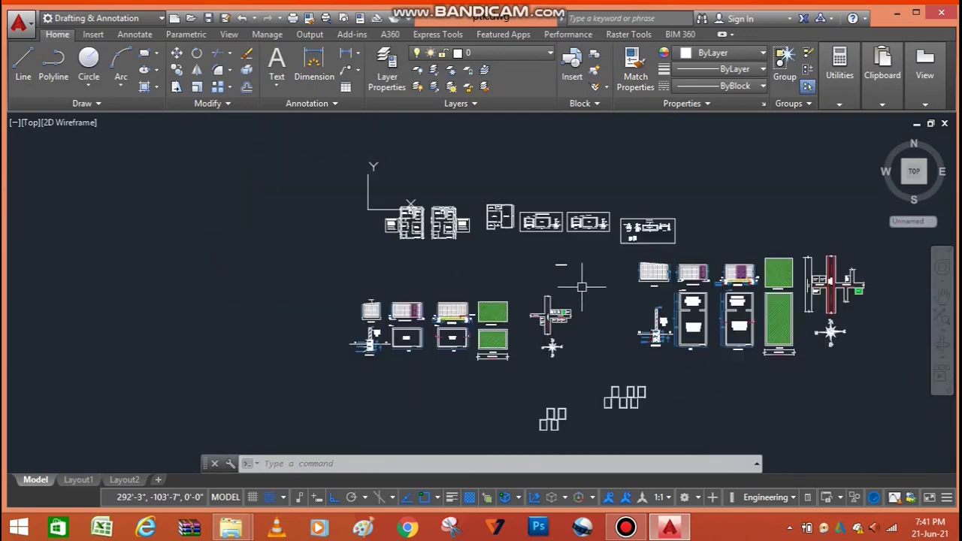
pyautogui.scroll(2, 579, 276)
pyautogui.scroll(3, 638, 285)
pyautogui.scroll(-1, 300, 324)
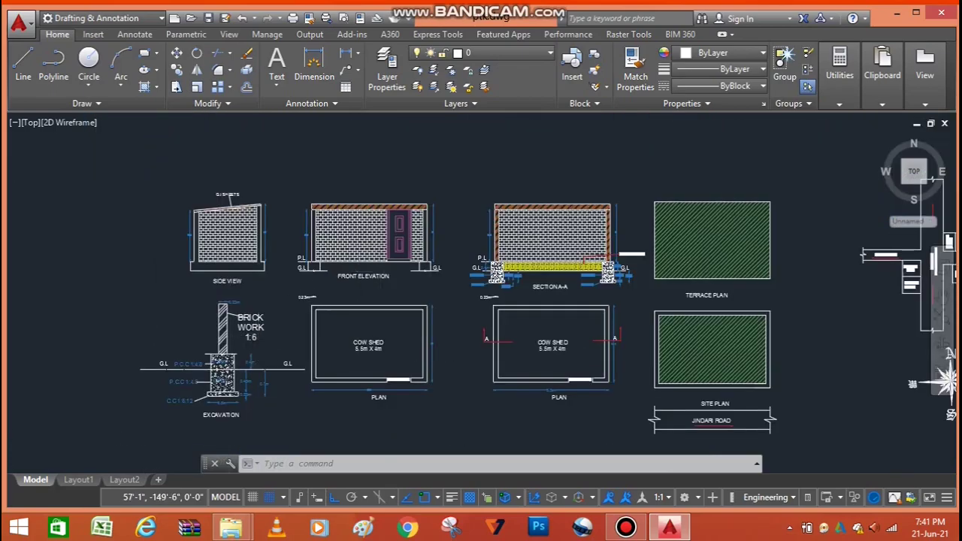
pyautogui.scroll(5, 378, 274)
pyautogui.scroll(-5, 349, 293)
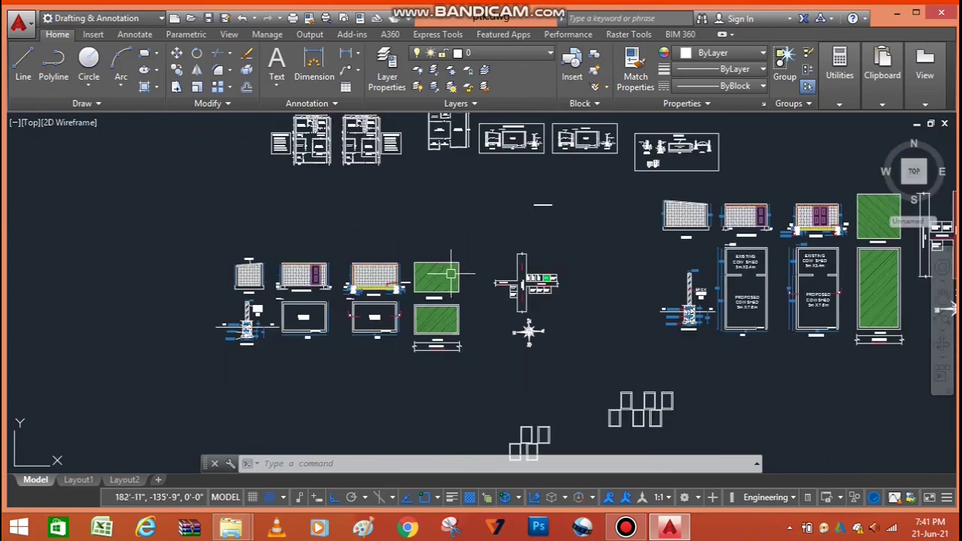
pyautogui.scroll(6, 451, 275)
pyautogui.scroll(-4, 408, 286)
pyautogui.scroll(5, 307, 282)
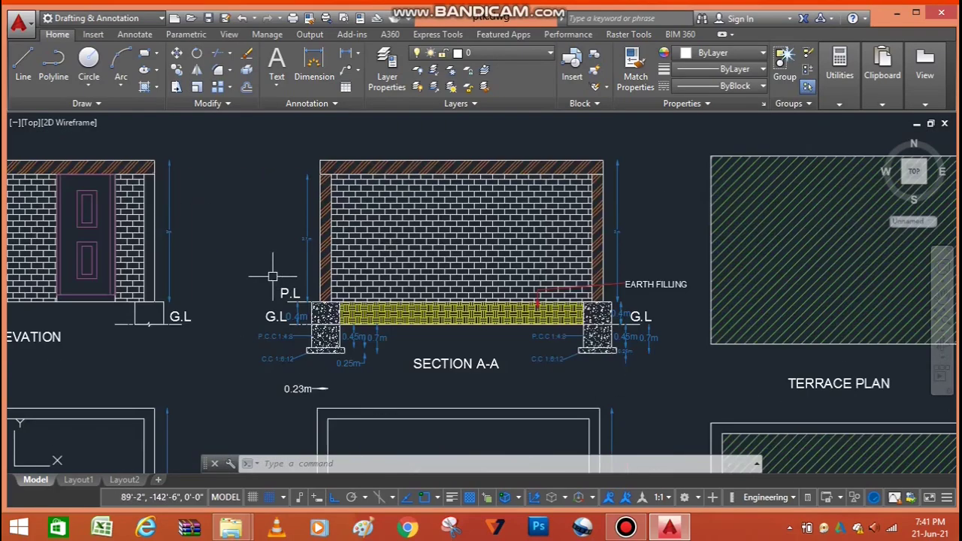
pyautogui.scroll(-5, 254, 287)
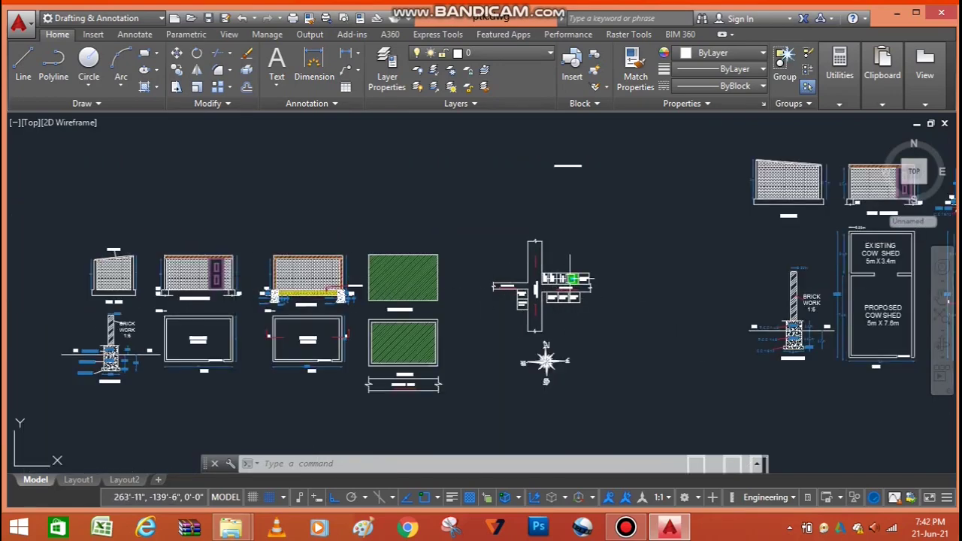
pyautogui.scroll(5, 544, 286)
pyautogui.scroll(-4, 459, 282)
pyautogui.scroll(-2, 447, 272)
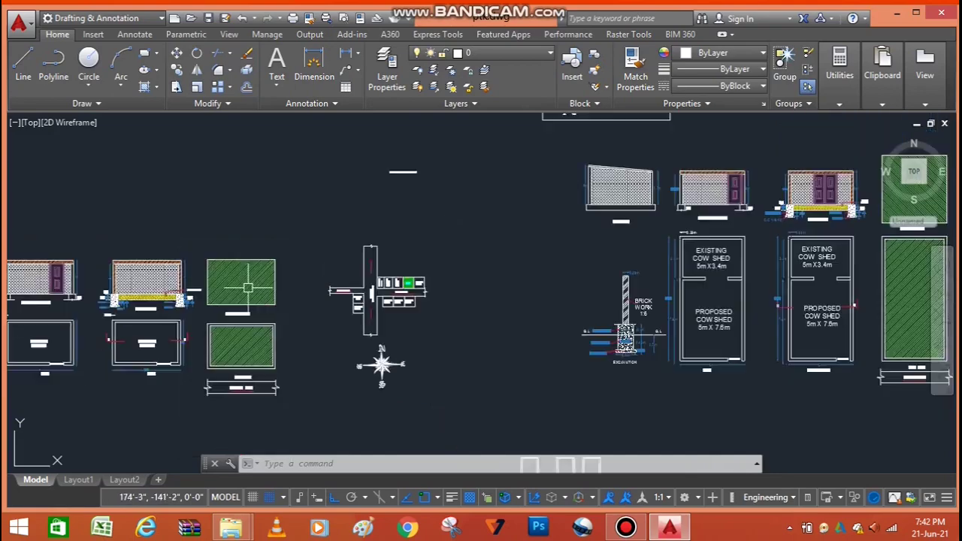
pyautogui.scroll(-2, 438, 263)
pyautogui.scroll(-2, 406, 308)
pyautogui.scroll(2, 526, 285)
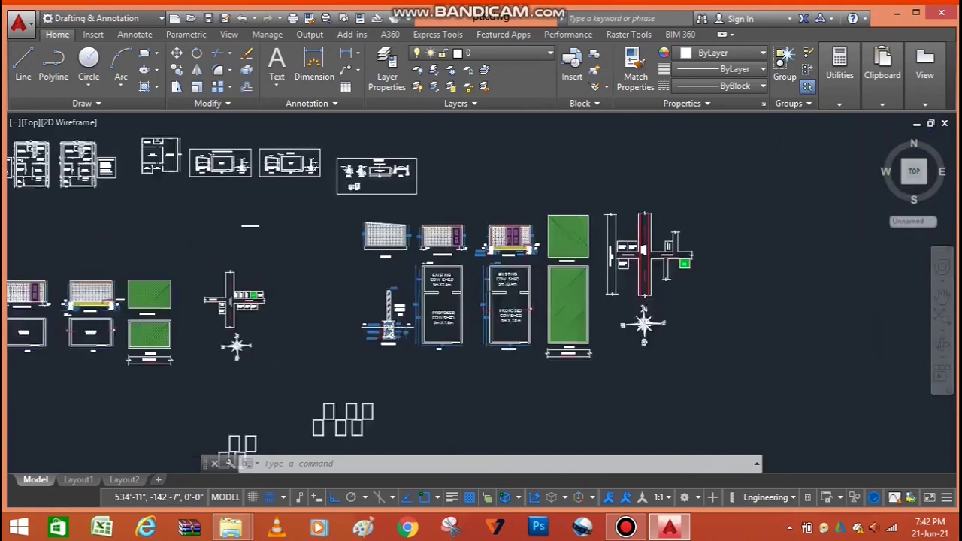
pyautogui.scroll(3, 523, 282)
pyautogui.scroll(-3, 524, 282)
pyautogui.scroll(4, 524, 280)
pyautogui.scroll(3, 520, 274)
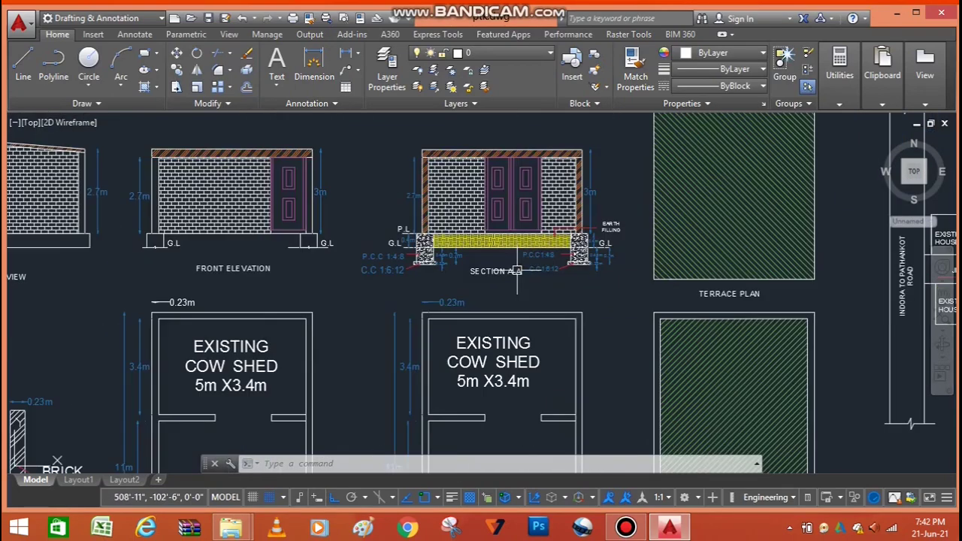
pyautogui.scroll(-3, 517, 269)
pyautogui.scroll(-2, 513, 265)
pyautogui.scroll(-3, 514, 265)
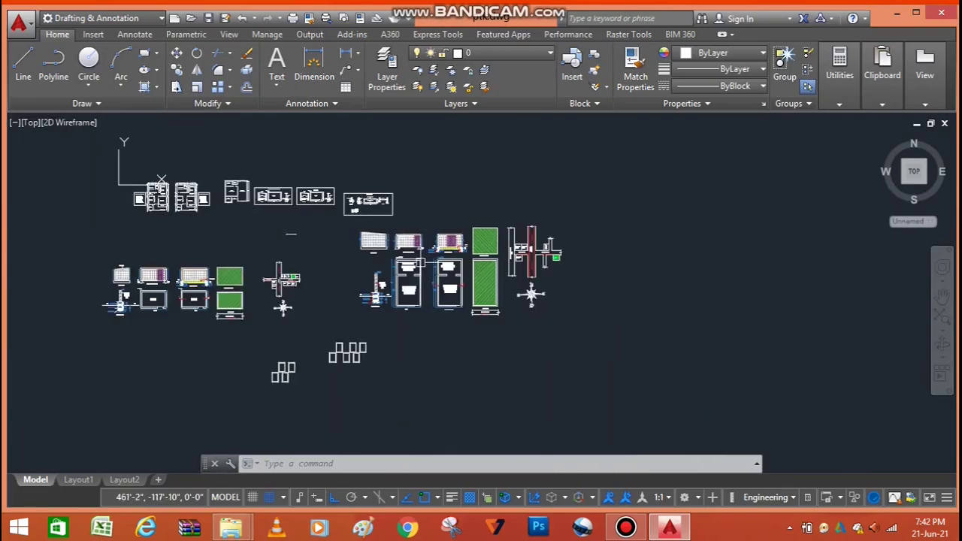